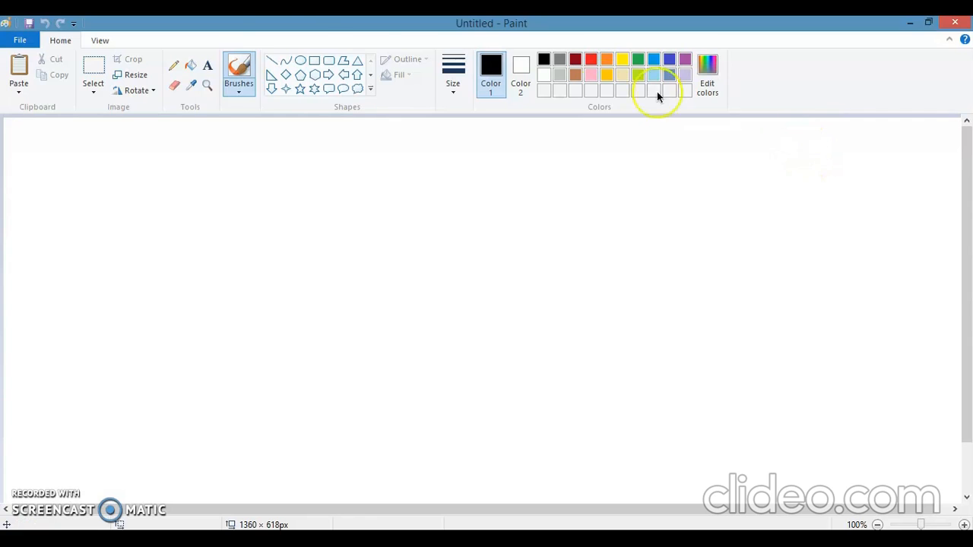
- Draw a long vertical red freehand line near the canvas's left side with the Pencil at the thickest size
left_click(174, 67)
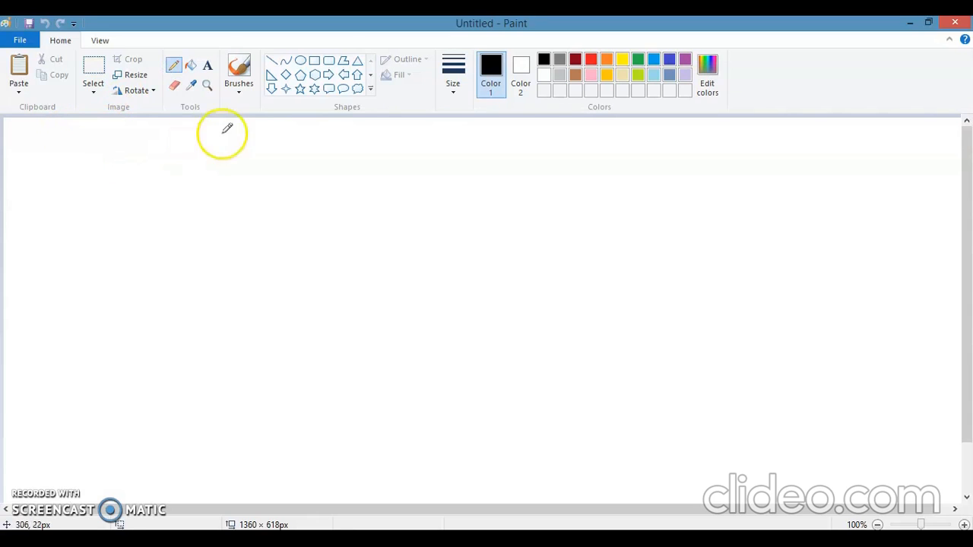
left_click(460, 92)
left_click(476, 201)
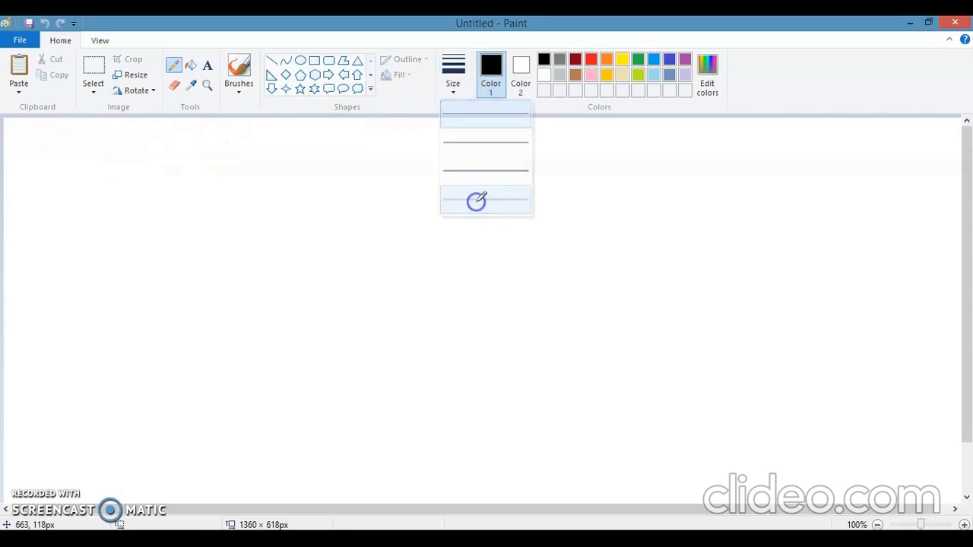
left_click(590, 61)
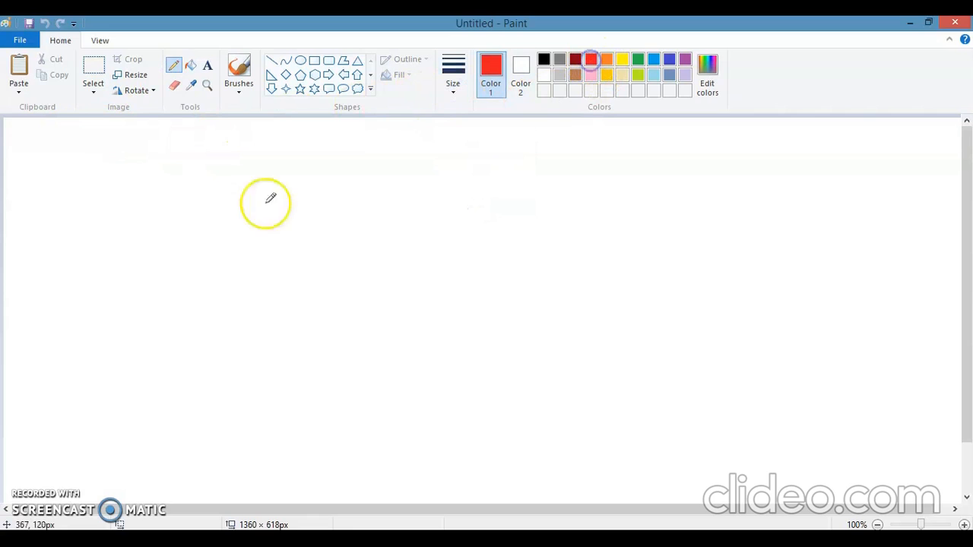
left_click_drag(78, 161, 88, 400)
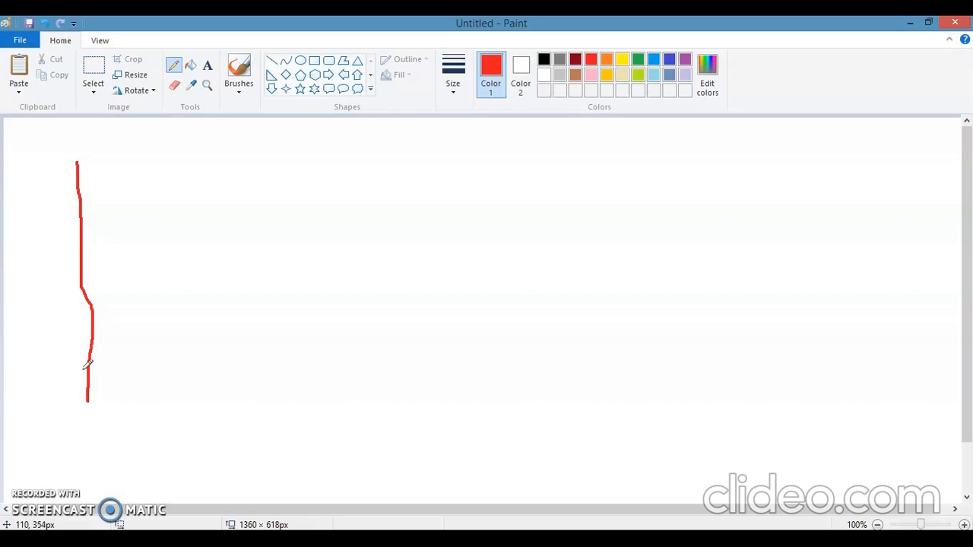
- Paint a thick vertical yellow stroke beside the red line with the Marker brush
left_click(240, 92)
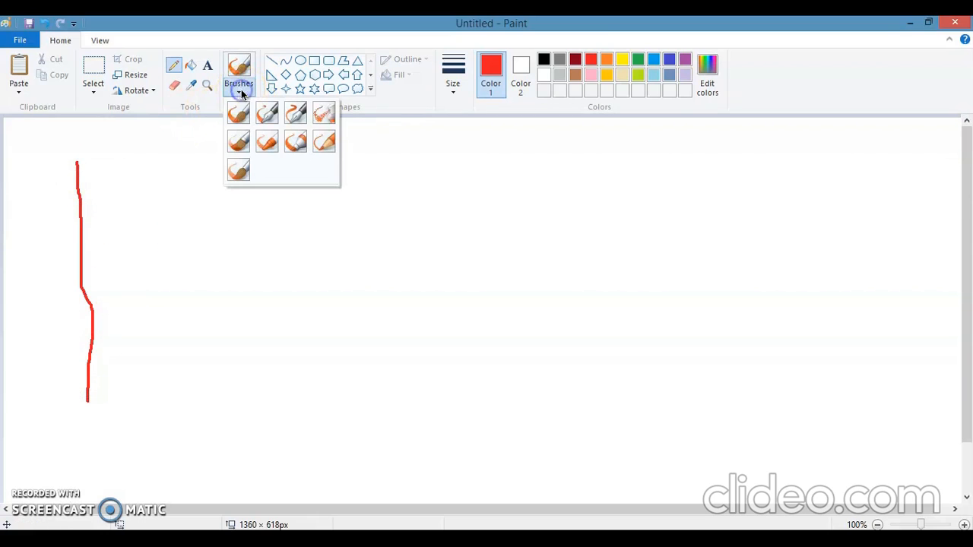
left_click(293, 142)
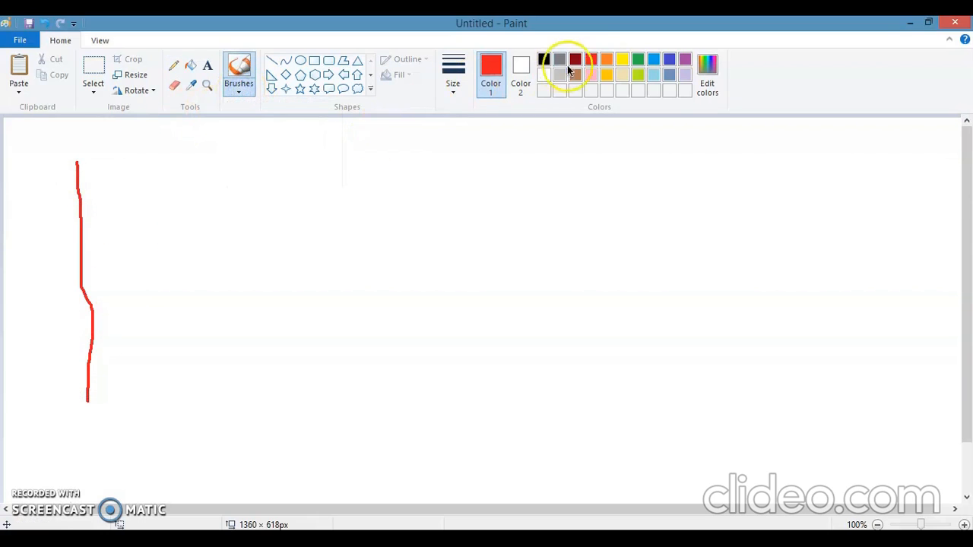
left_click(623, 61)
left_click_drag(167, 167, 175, 379)
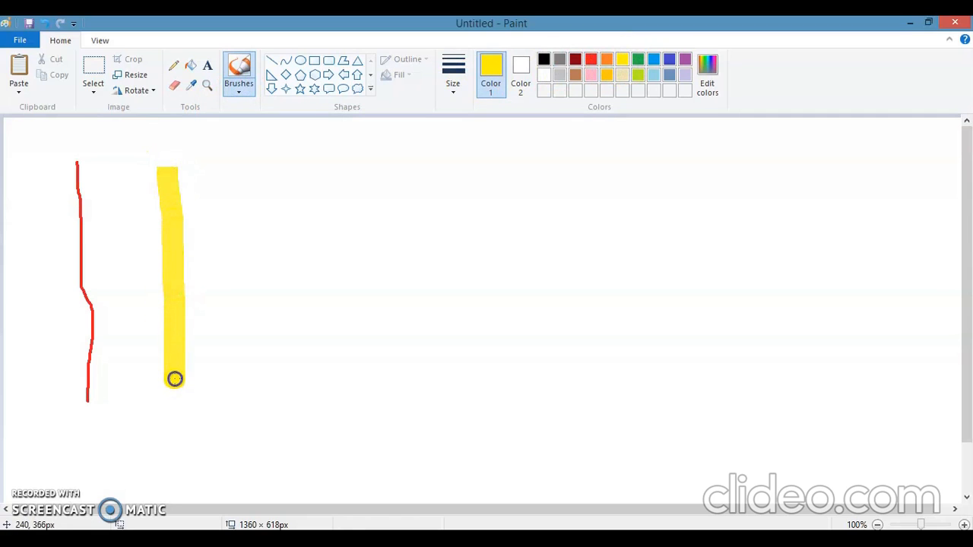
left_click(174, 419)
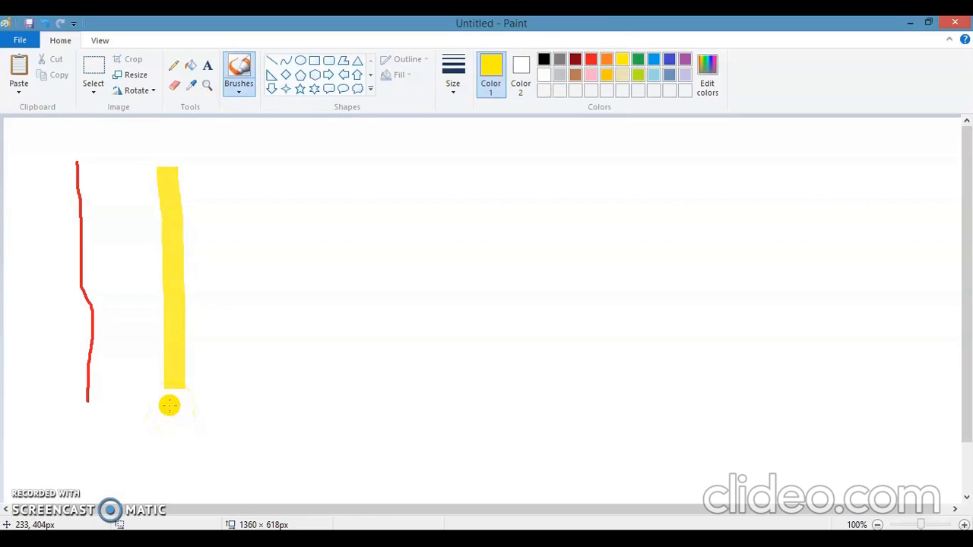
- Draw a vertical green straight line about 305 px long beside the yellow stroke, using the thickest line size
left_click(271, 62)
left_click(451, 88)
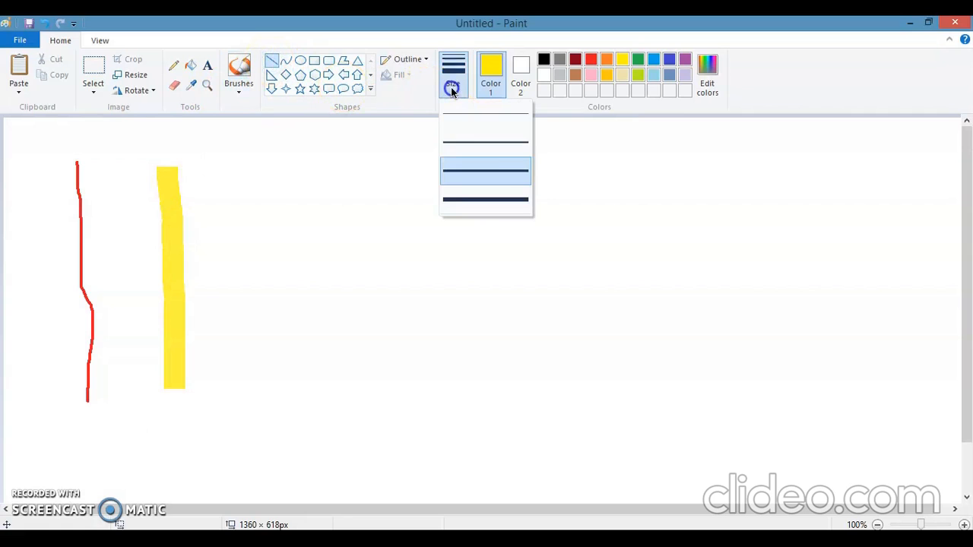
left_click(479, 199)
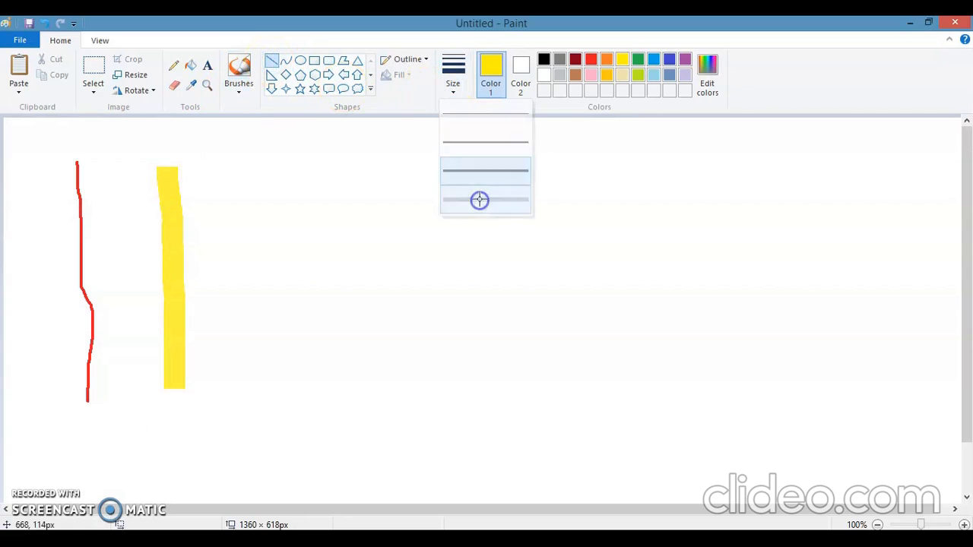
left_click(638, 61)
left_click_drag(295, 160, 296, 377)
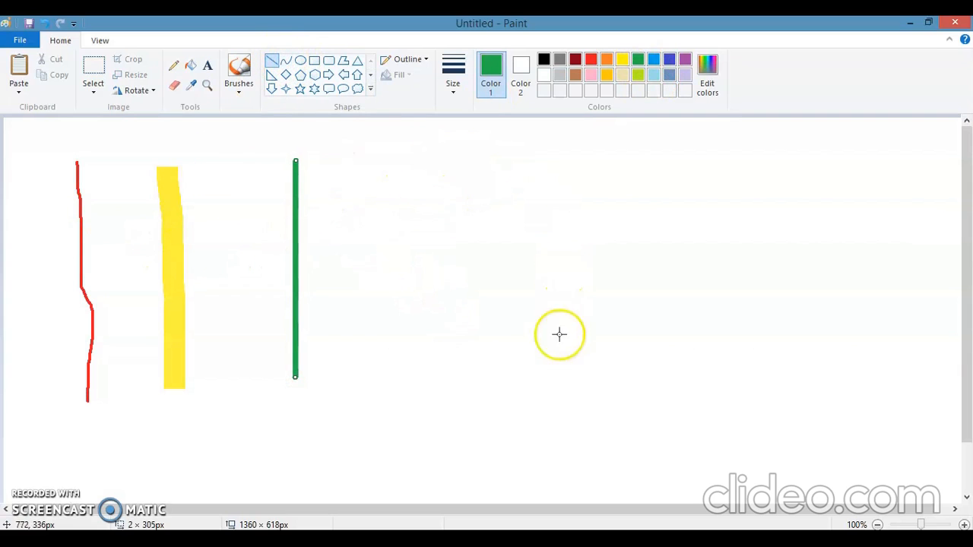
- Draw a vertical purple curve about 423 px tall near the canvas's middle and bend its centre out to the right
left_click(287, 62)
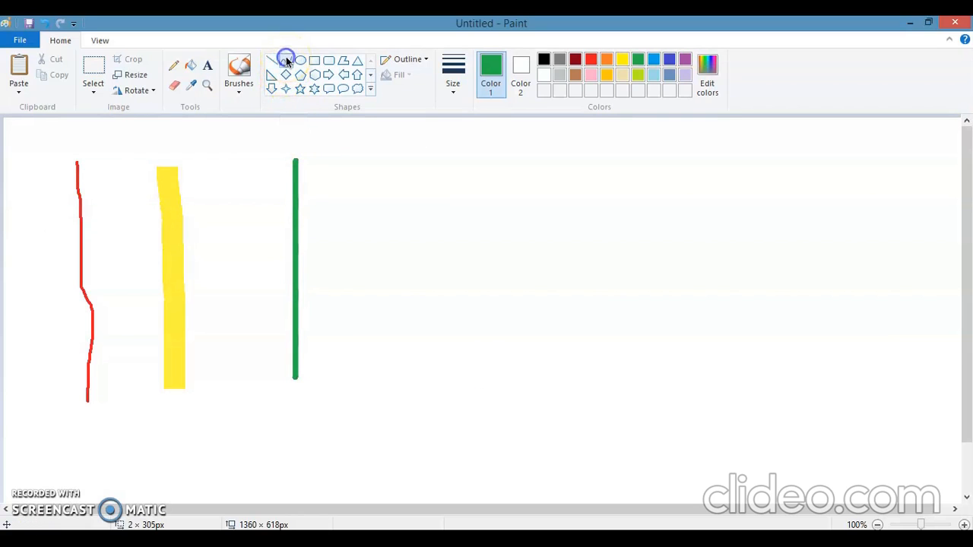
left_click(684, 60)
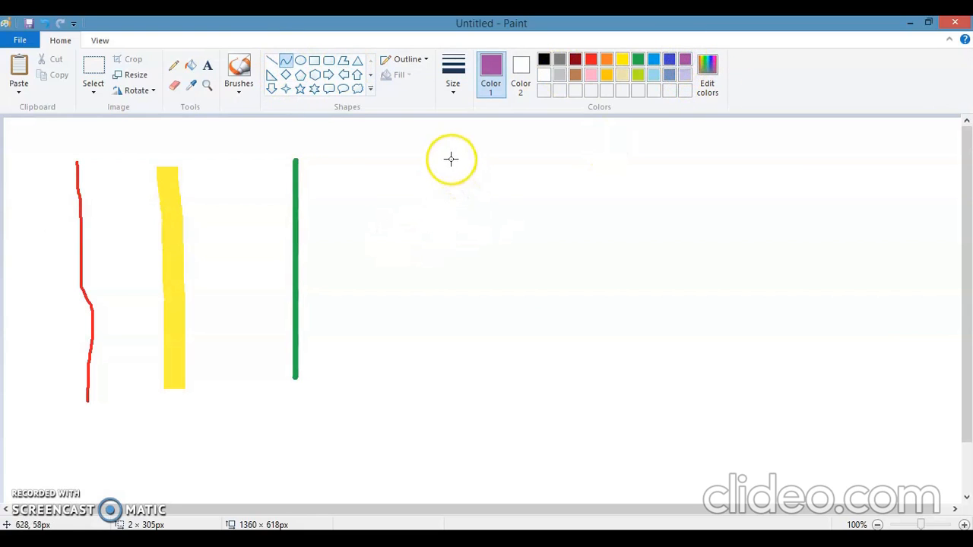
left_click_drag(456, 161, 457, 462)
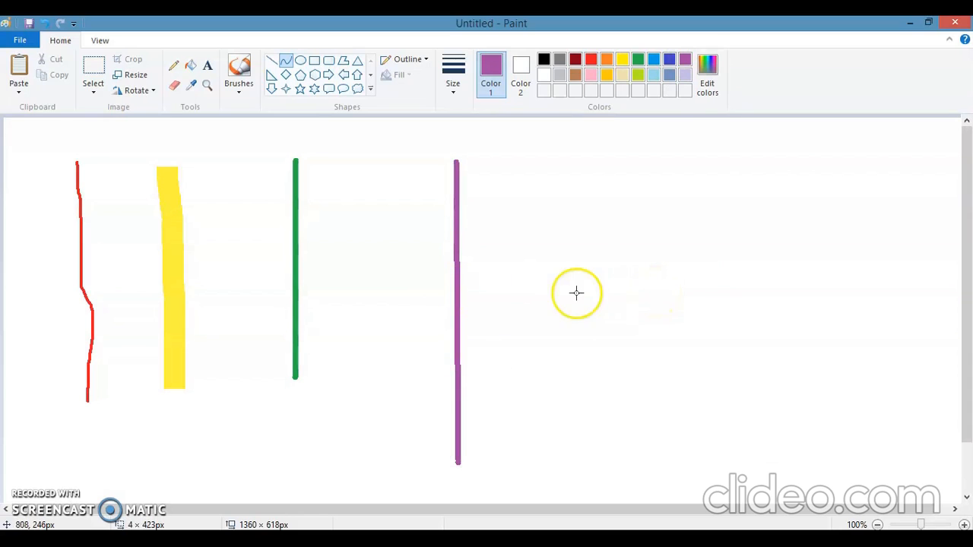
left_click(624, 285)
left_click(624, 285)
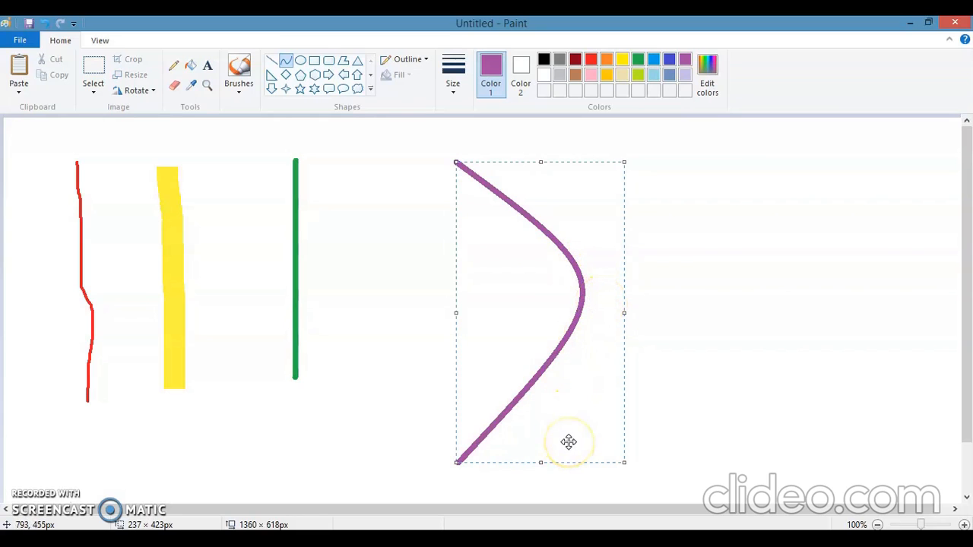
left_click(702, 424)
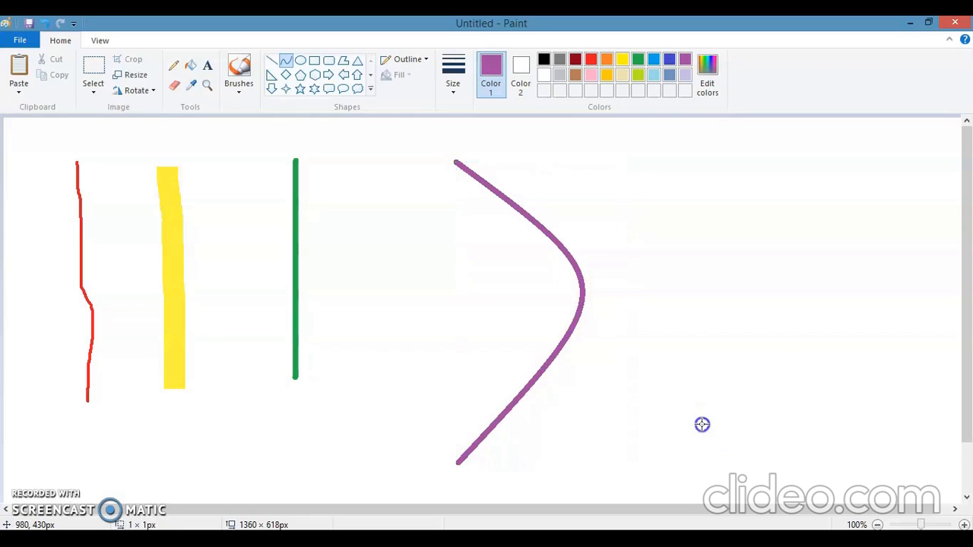
left_click(564, 420)
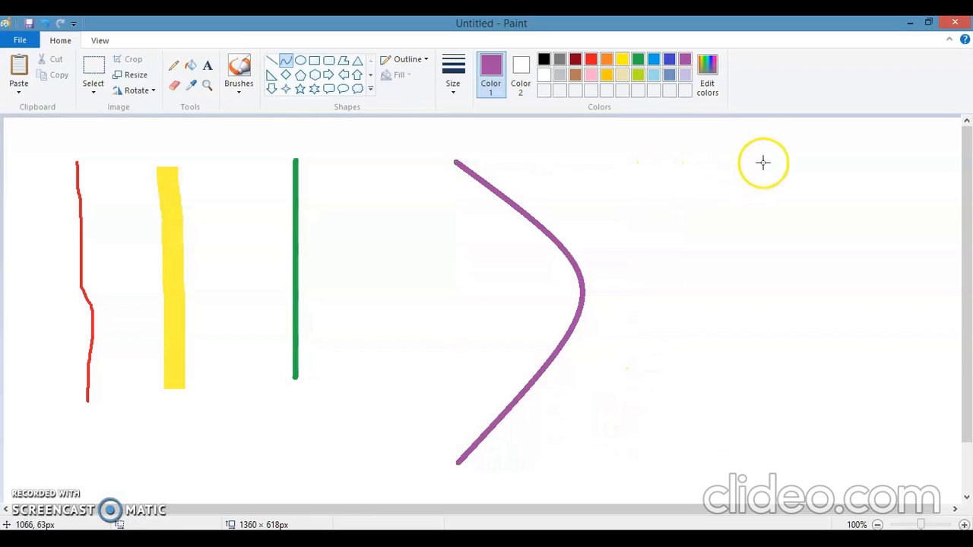
- Draw two more purple curves: one about 428 px tall bent right near its lower end, and one about 527 px wide arched upward across it
left_click_drag(706, 167, 713, 232)
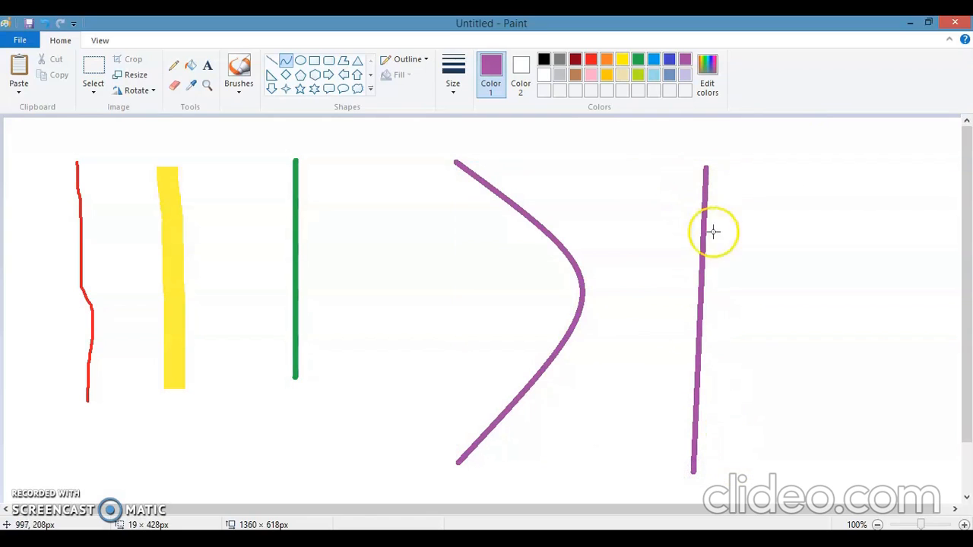
left_click(743, 444)
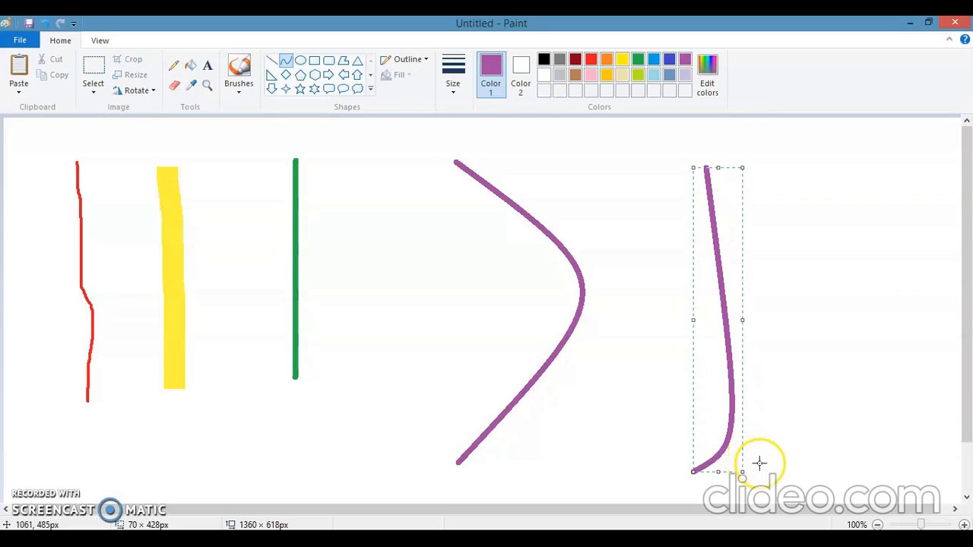
left_click(759, 463)
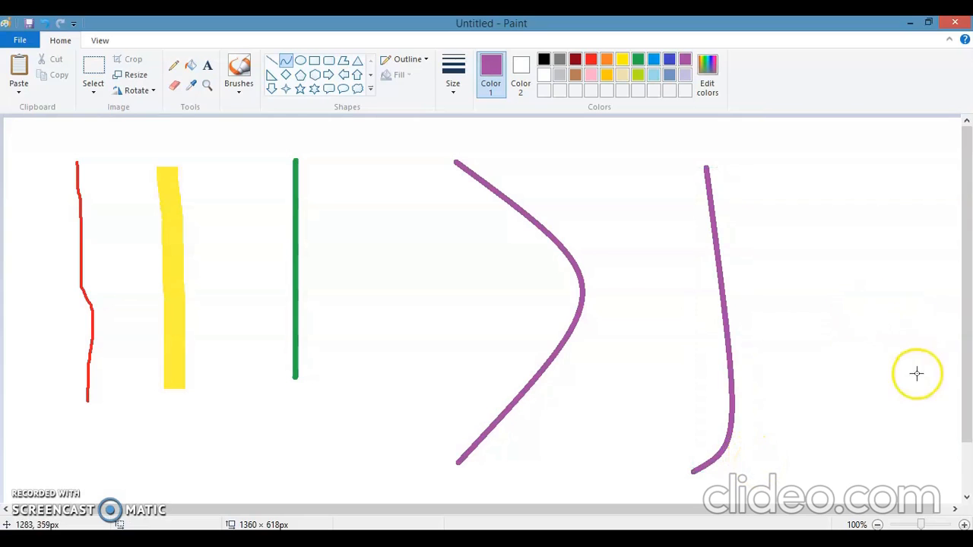
left_click_drag(953, 354, 578, 364)
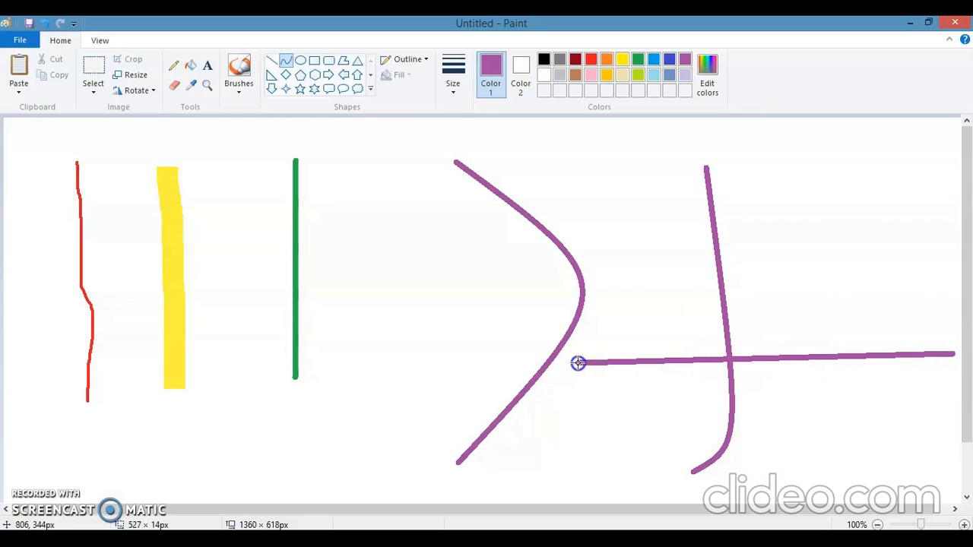
left_click(779, 245)
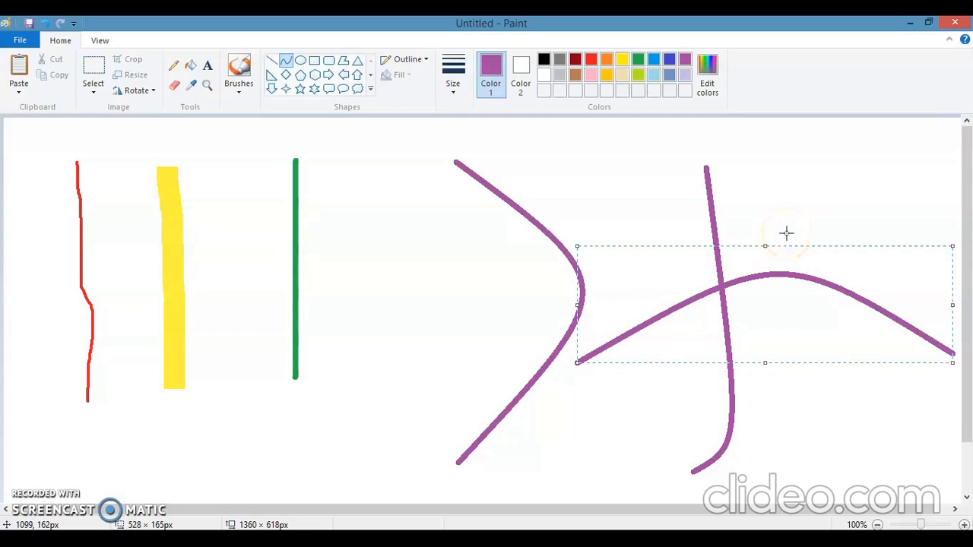
- Draw a purple curve about 463 px tall between the green line and the first curve, bending it out to the left
left_click_drag(449, 201, 440, 526)
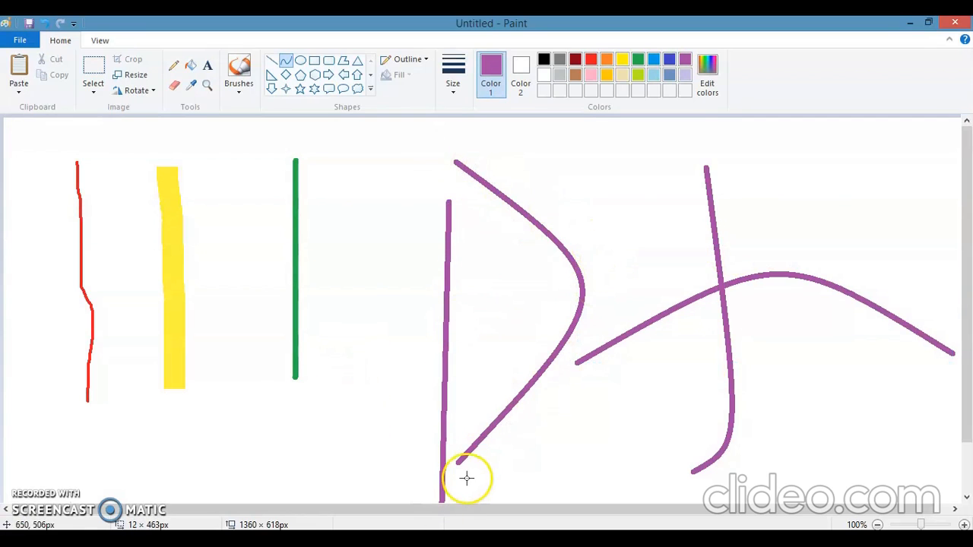
double_click(315, 342)
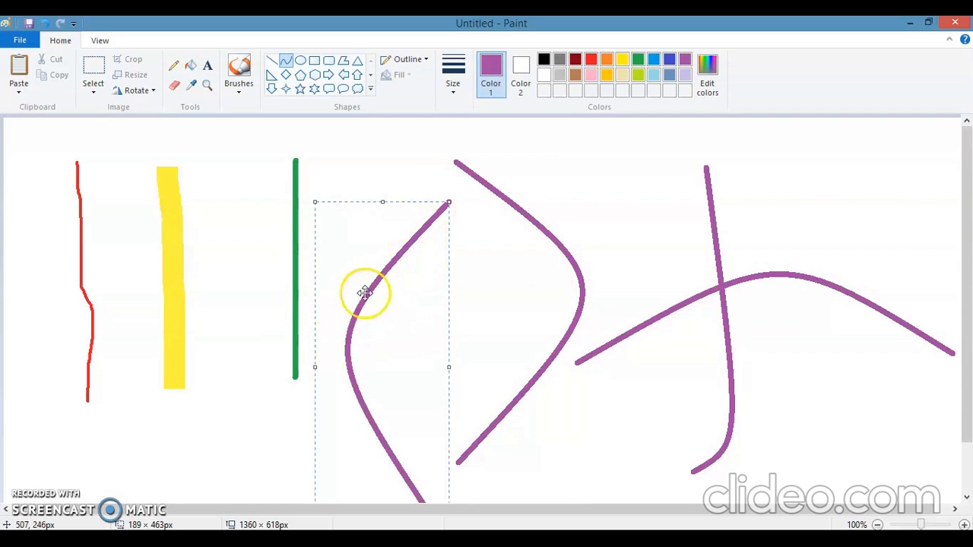
left_click(536, 256)
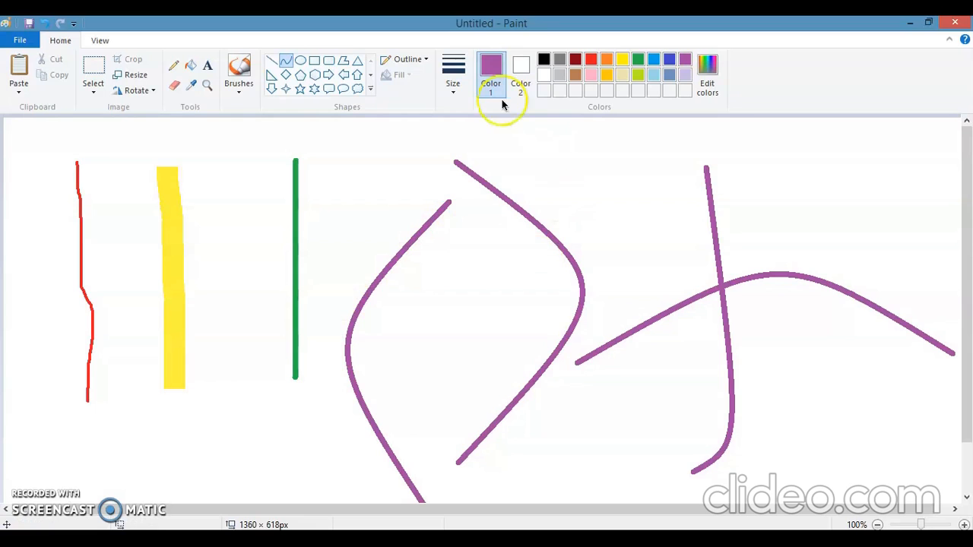
- Draw purple loops around the upper ends of two strokes: Pencil around the red line and Oil brush around the yellow one
left_click(176, 66)
mouse_move(78, 140)
left_mouse_down()
mouse_move(28, 218)
mouse_move(112, 213)
mouse_move(96, 138)
mouse_move(46, 144)
left_mouse_up()
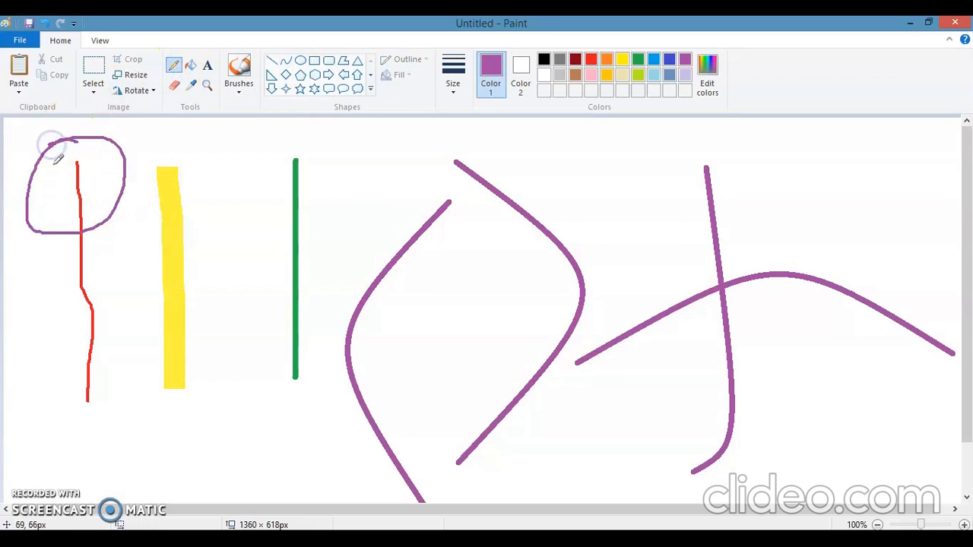
left_click(239, 90)
left_click(242, 137)
mouse_move(172, 144)
left_mouse_down()
mouse_move(135, 142)
mouse_move(211, 193)
mouse_move(152, 130)
mouse_move(147, 158)
left_mouse_up()
- Draw short straight purple lines on both sides of the green line's upper end
left_click(271, 60)
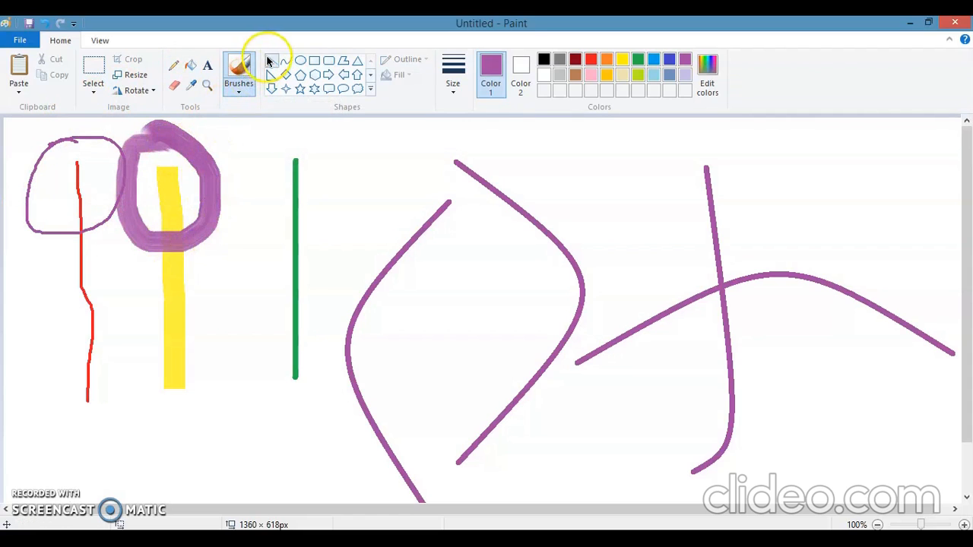
mouse_move(338, 161)
left_mouse_down()
mouse_move(266, 168)
mouse_move(311, 176)
mouse_move(277, 158)
mouse_move(308, 219)
mouse_move(272, 196)
left_mouse_up()
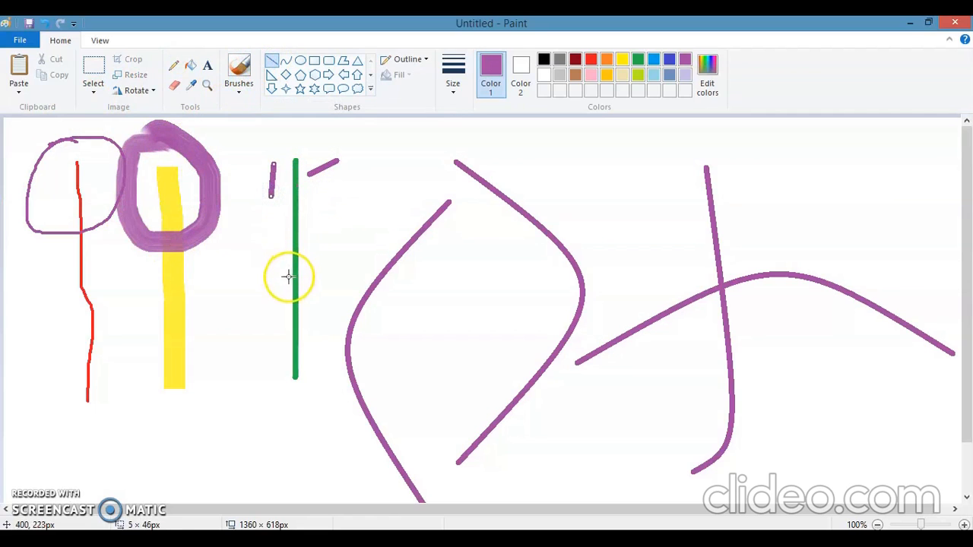
- Draw a purple curve about 496 px wide bent upward near its left end, and a diagonal curve about 251 × 218 px below it
left_click(286, 60)
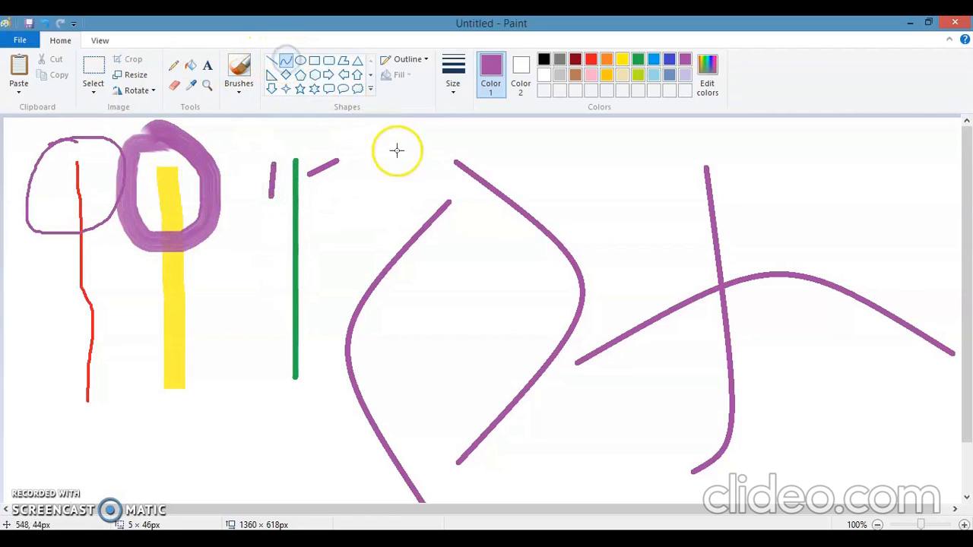
left_click_drag(555, 219, 905, 192)
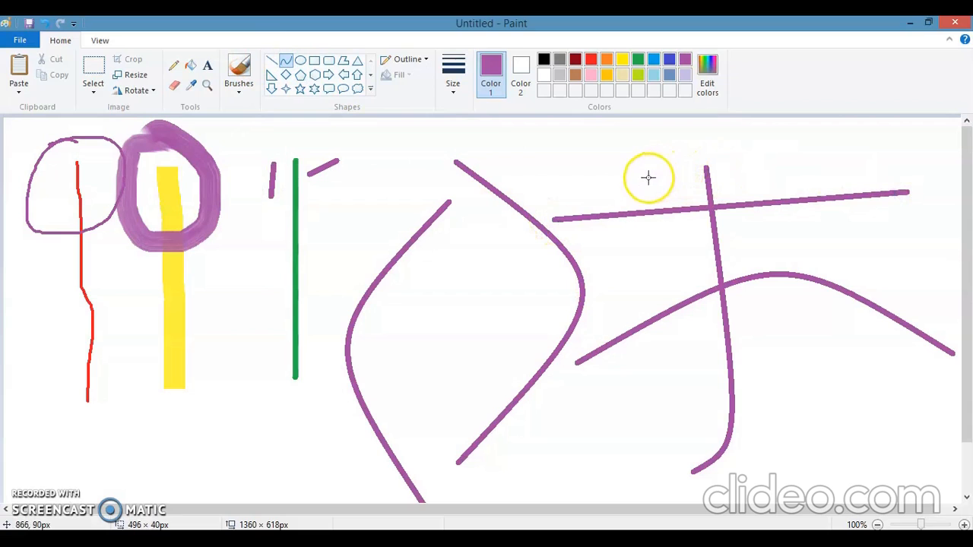
left_click(585, 180)
left_click(585, 180)
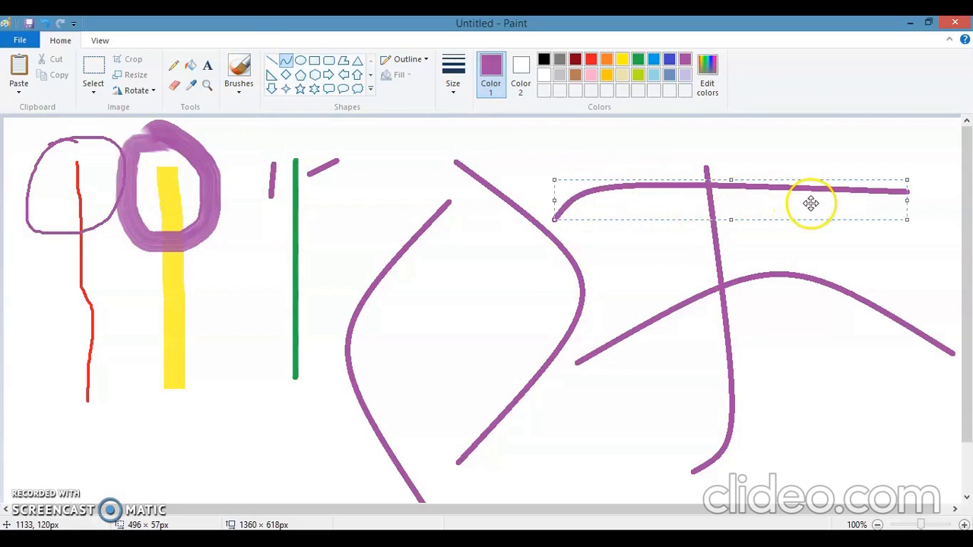
left_click(777, 181)
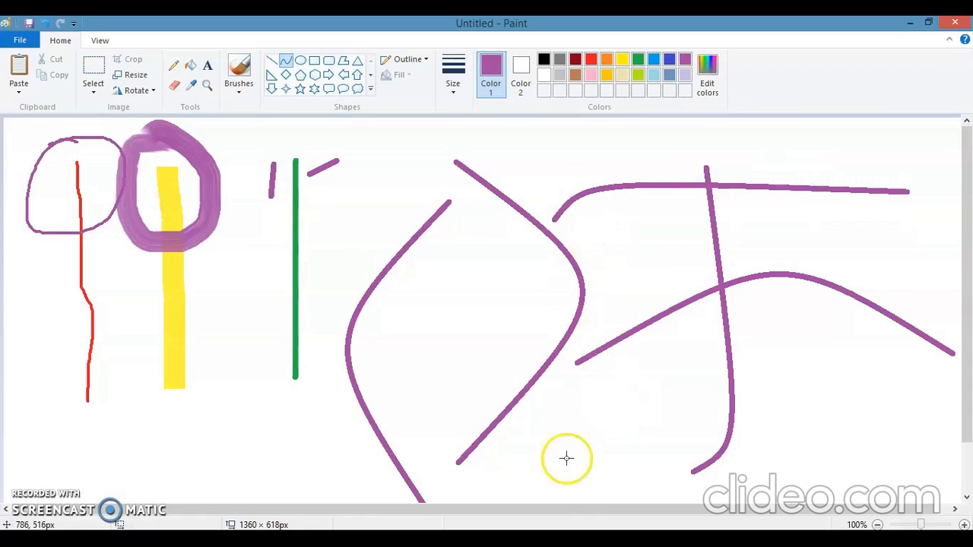
left_click_drag(899, 354, 728, 502)
left_click_drag(908, 410, 876, 294)
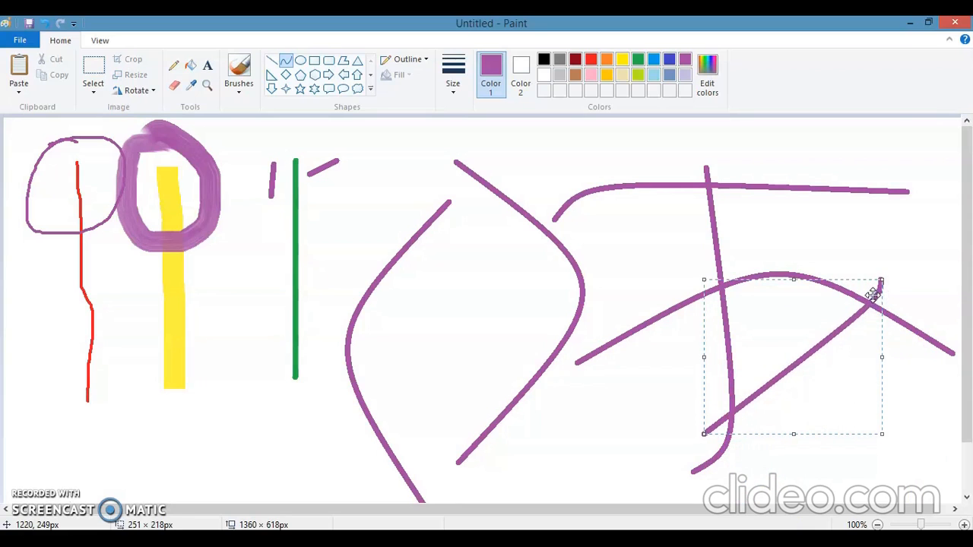
- Select the entire canvas and delete everything drawn on it
key("ctrl+a")
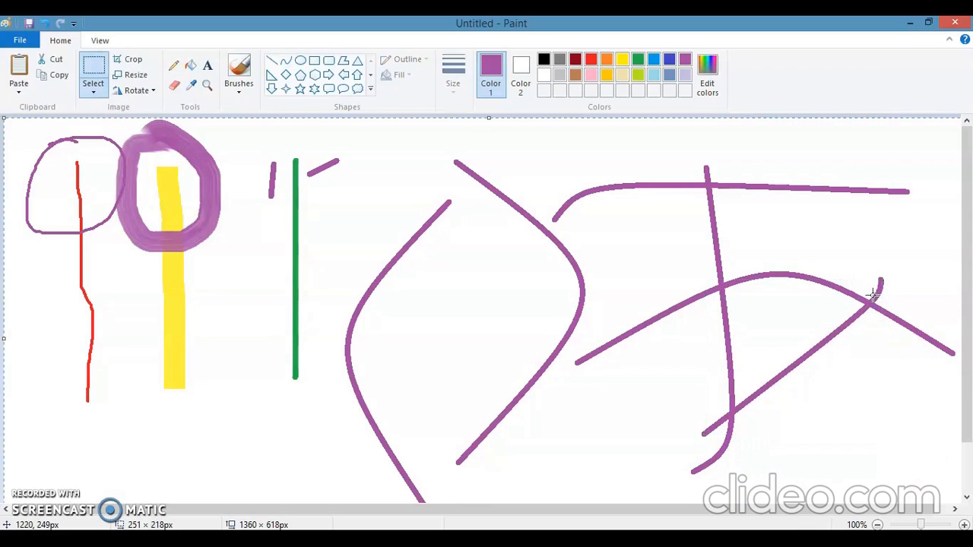
key("Delete")
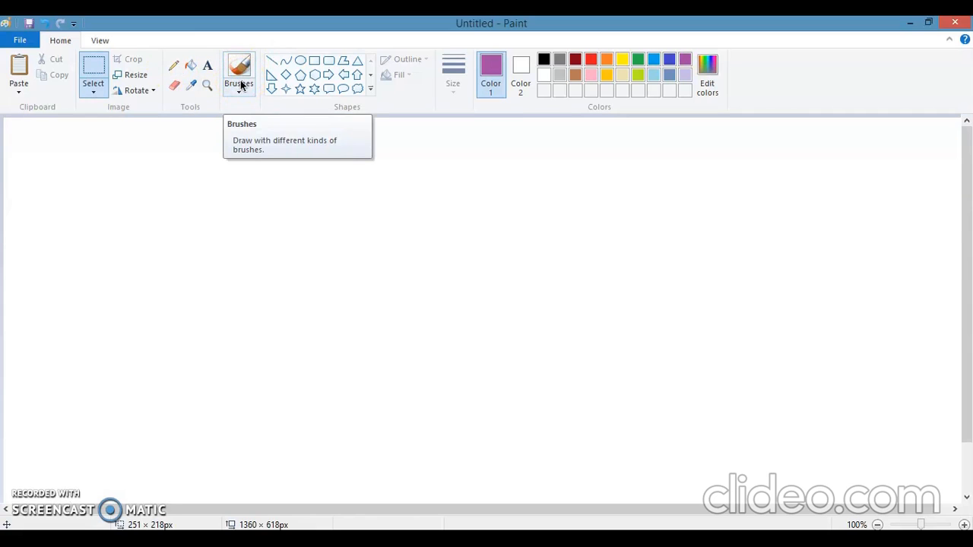
left_click(274, 65)
left_click(285, 61)
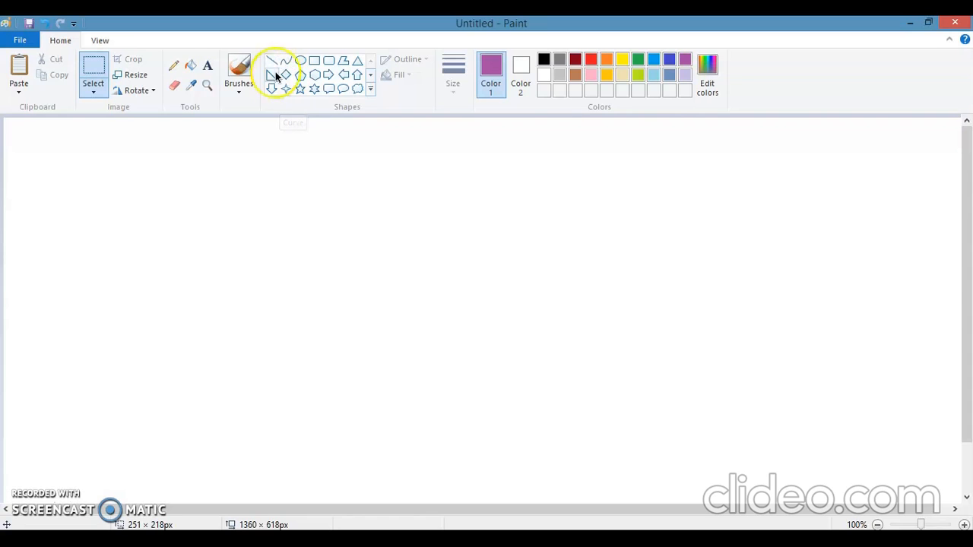
- With the Pencil, draw a horizontal purple line at the thinnest size and another below it at the second-thinnest size
left_click(175, 67)
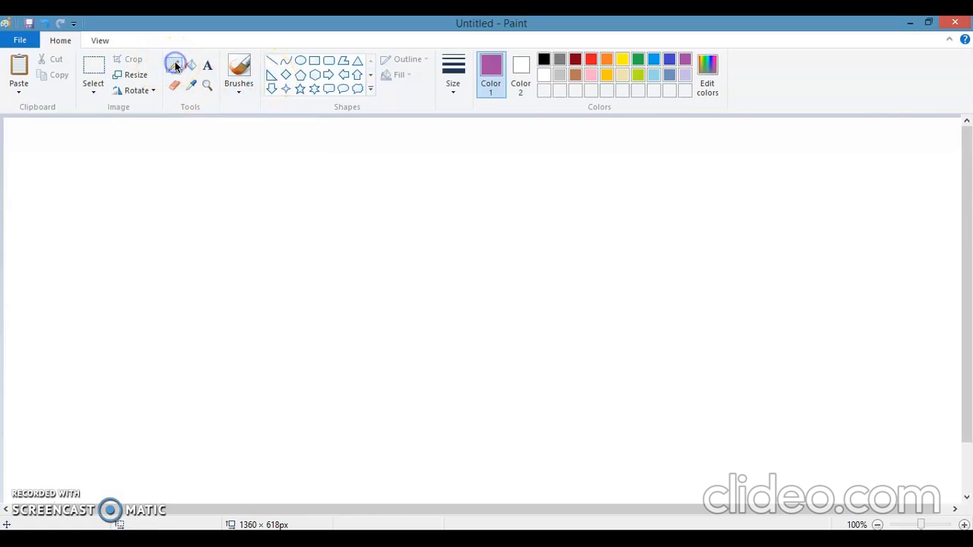
left_click(454, 95)
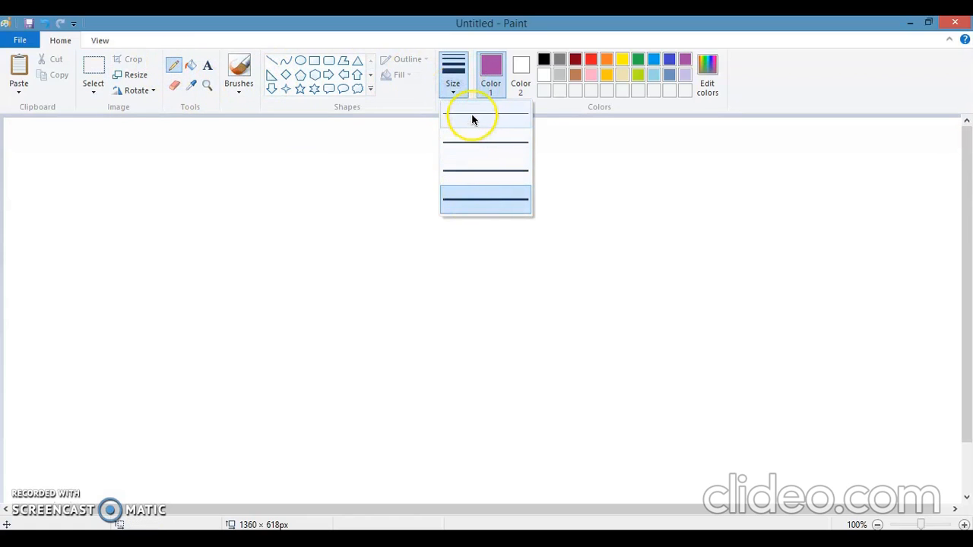
left_click(475, 117)
left_click_drag(67, 160, 391, 168)
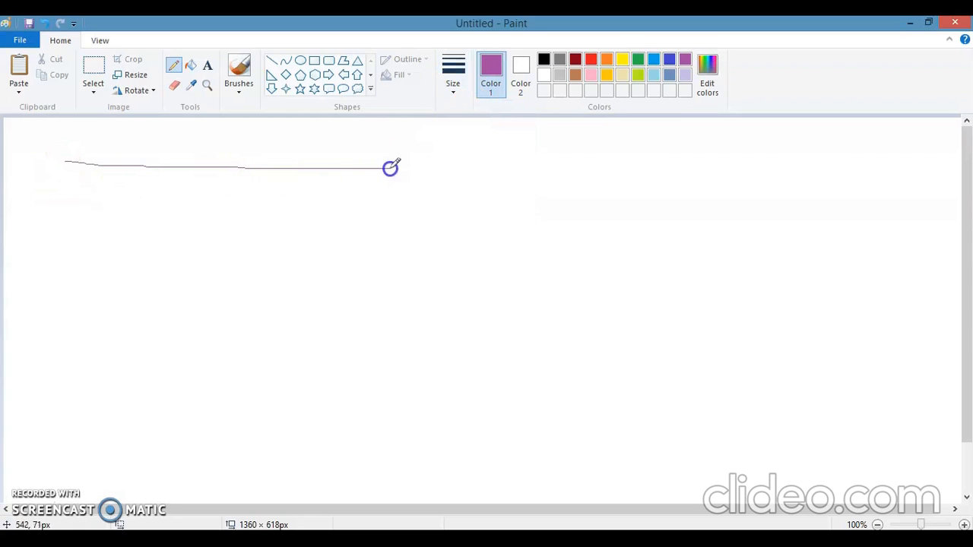
left_click(453, 87)
left_click(466, 138)
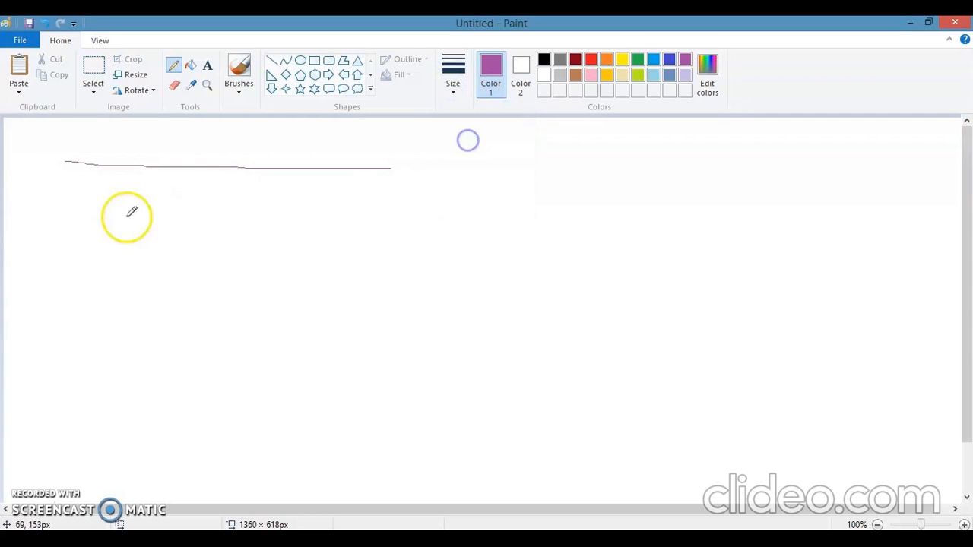
left_click_drag(61, 219, 368, 218)
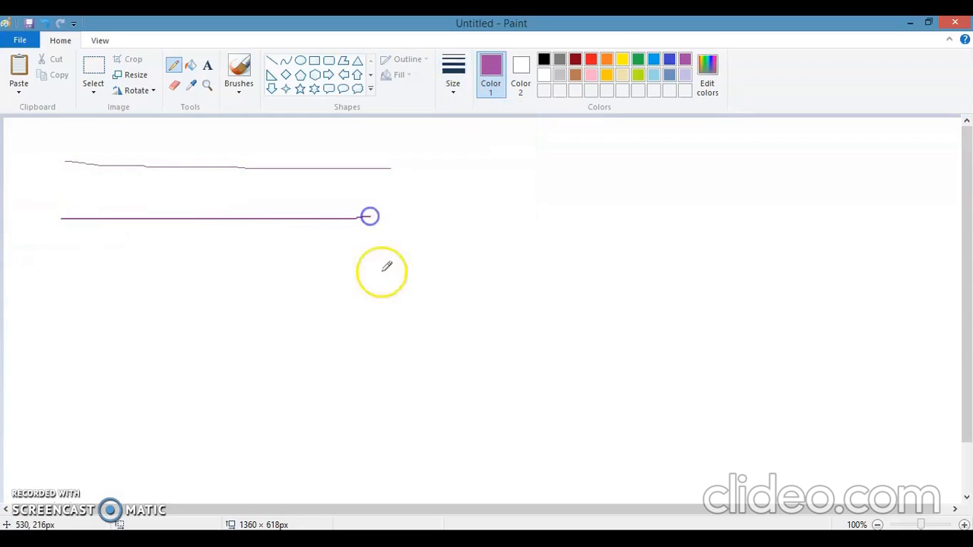
- Draw two more horizontal purple pencil lines further down the canvas, one at the third size and one at the thickest size
left_click(455, 91)
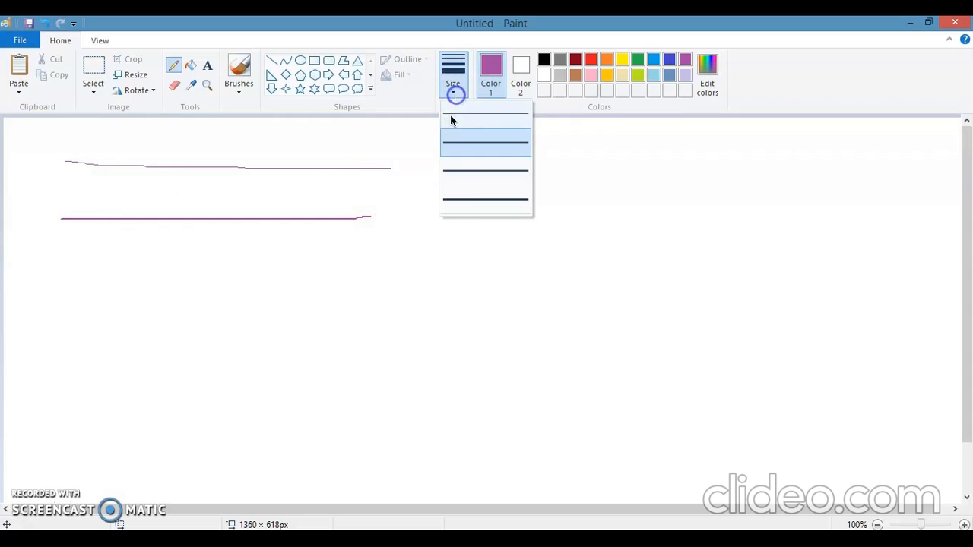
left_click(455, 171)
left_click_drag(46, 282, 352, 275)
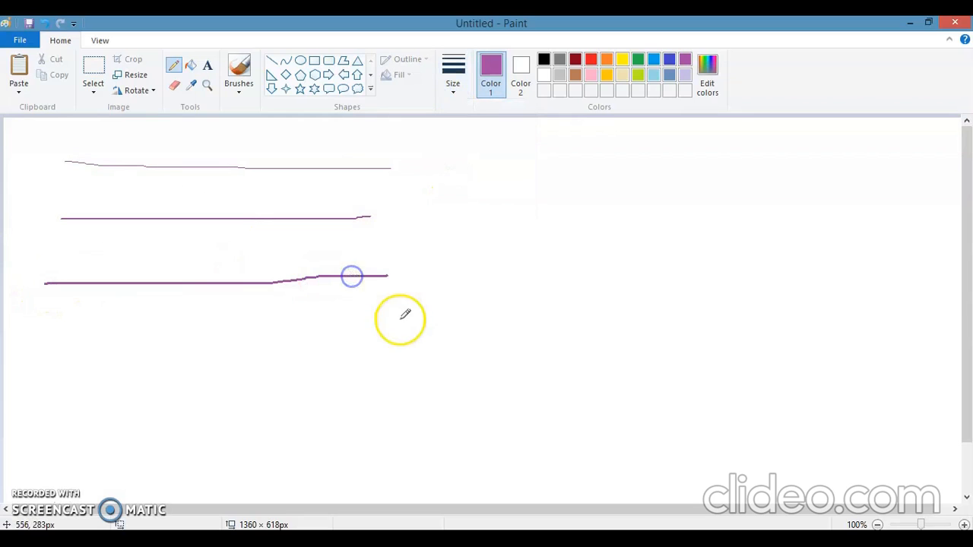
left_click(455, 89)
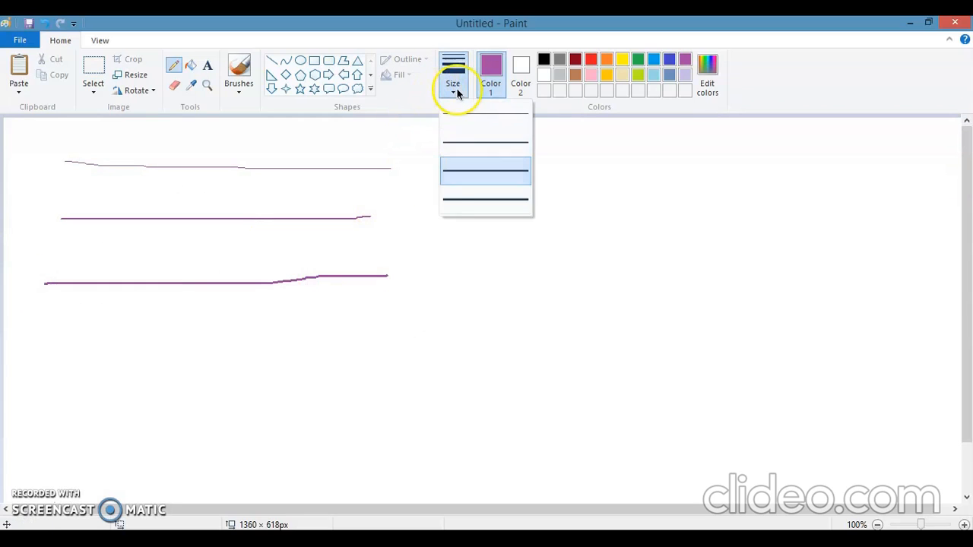
left_click(456, 200)
left_click_drag(29, 339, 442, 342)
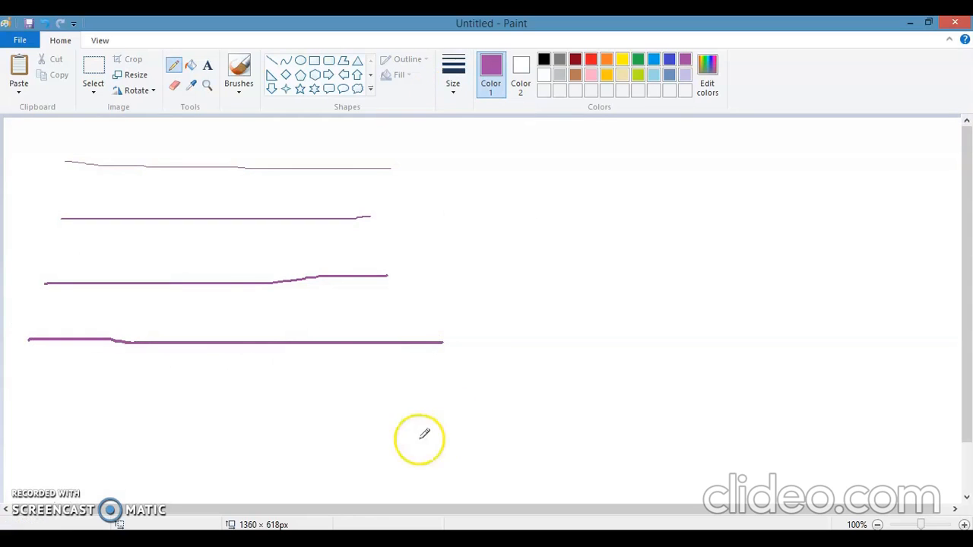
- Draw short slanted yellow pencil marks on the four purple lines, one toward the left and one toward the right of each
left_click(622, 59)
mouse_move(86, 162)
left_mouse_down()
mouse_move(94, 185)
mouse_move(147, 219)
left_mouse_up()
left_click_drag(154, 269, 221, 363)
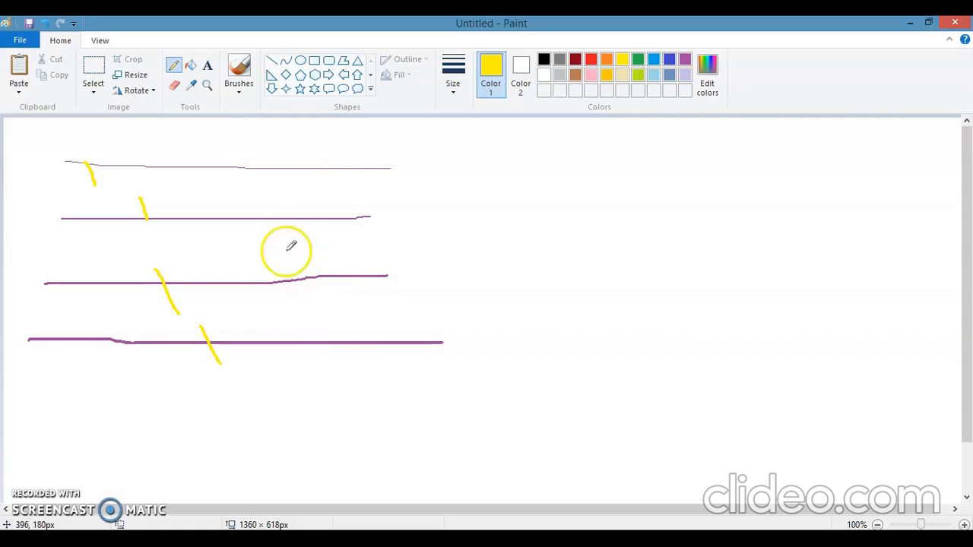
mouse_move(295, 158)
left_mouse_down()
mouse_move(303, 186)
mouse_move(294, 235)
mouse_move(347, 355)
left_mouse_up()
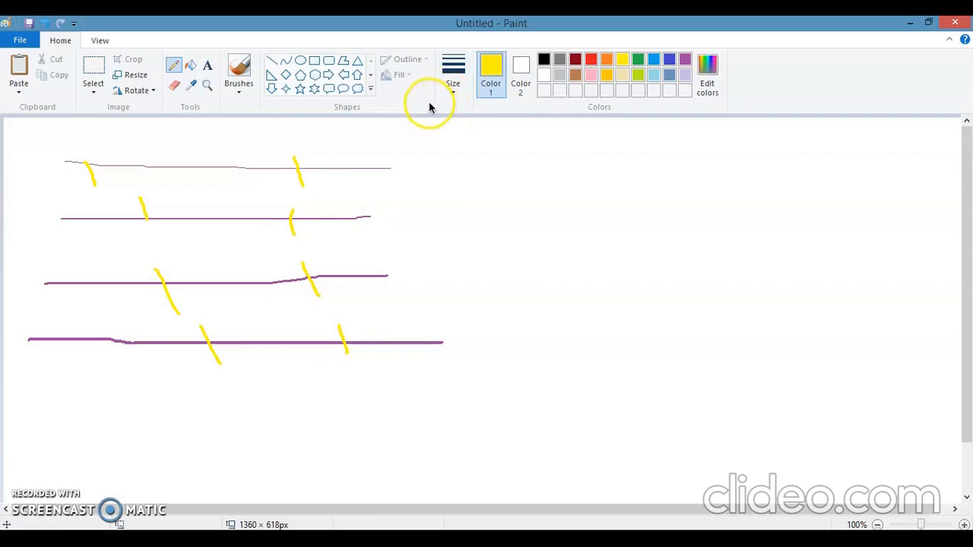
- Draw a long, nearly vertical orange pencil line at 4px size to the right of the purple lines
left_click(449, 90)
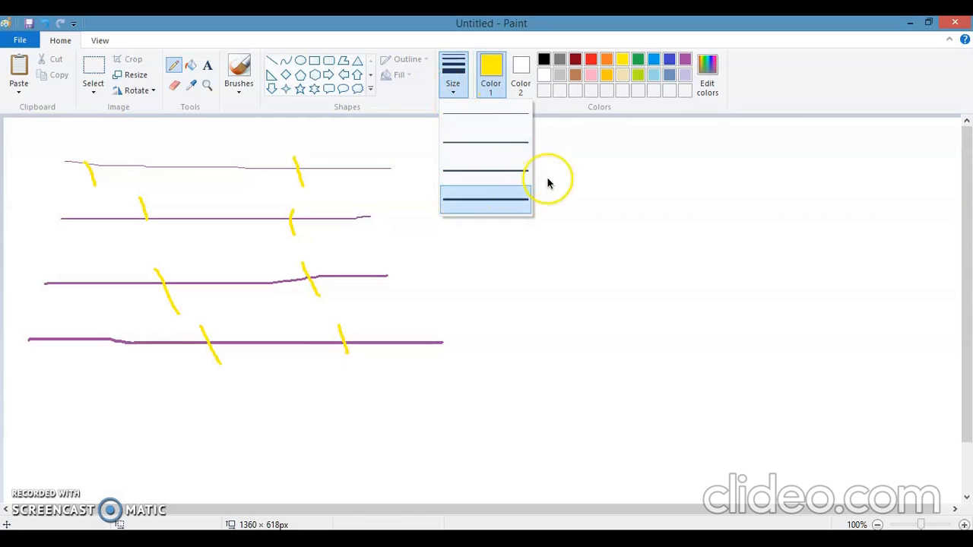
left_click(459, 202)
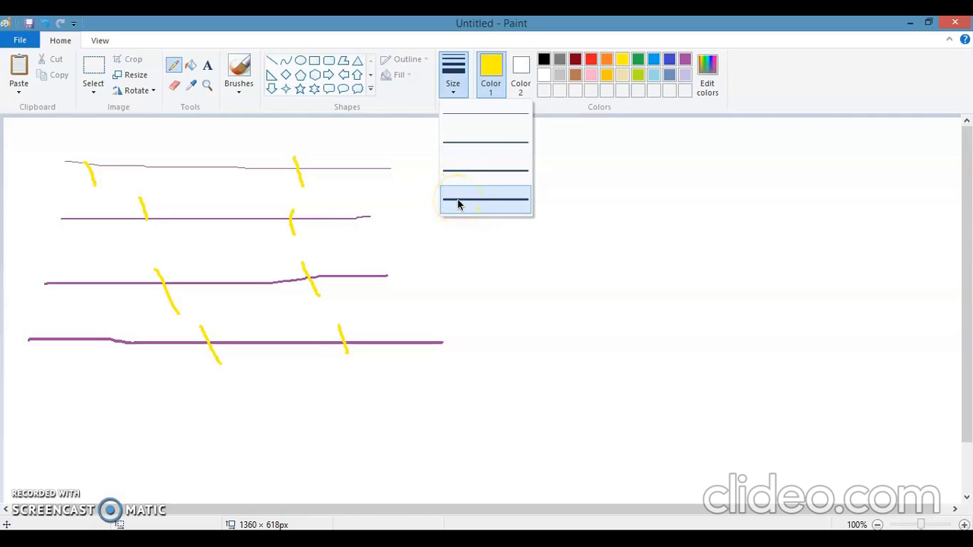
left_click(458, 202)
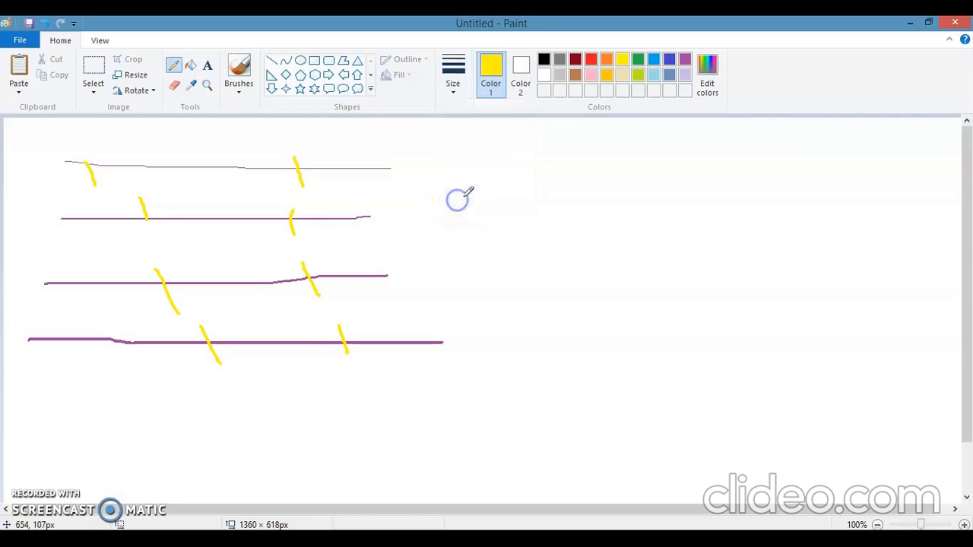
left_click(609, 61)
left_click_drag(582, 175, 615, 397)
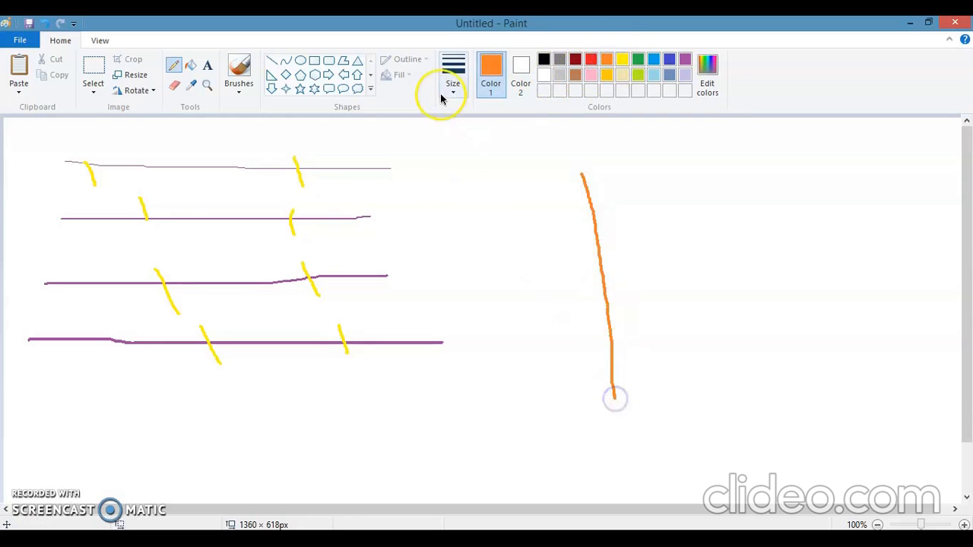
- Draw two steep orange pencil lines at the thinnest size to the right of the thick orange line
left_click(443, 97)
left_click(459, 115)
left_click_drag(704, 167, 767, 433)
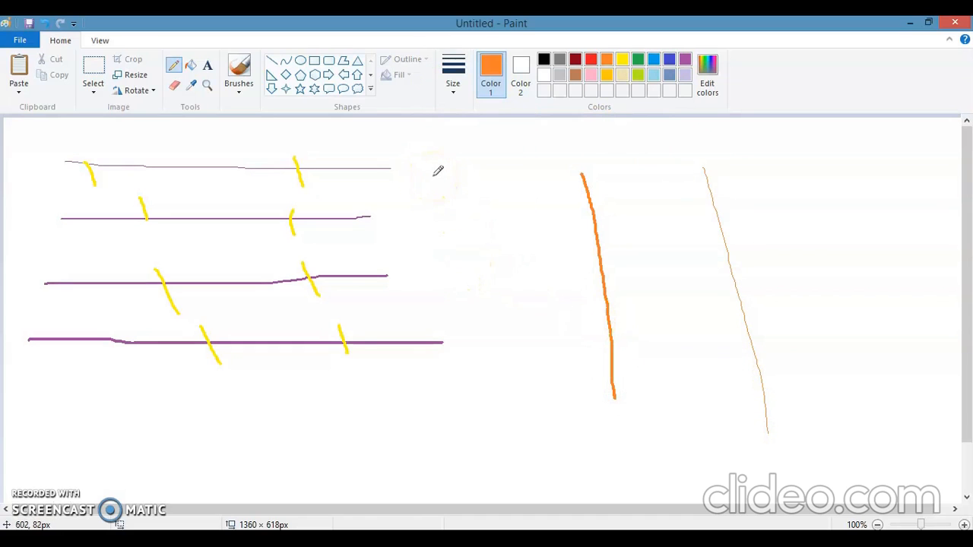
left_click(454, 90)
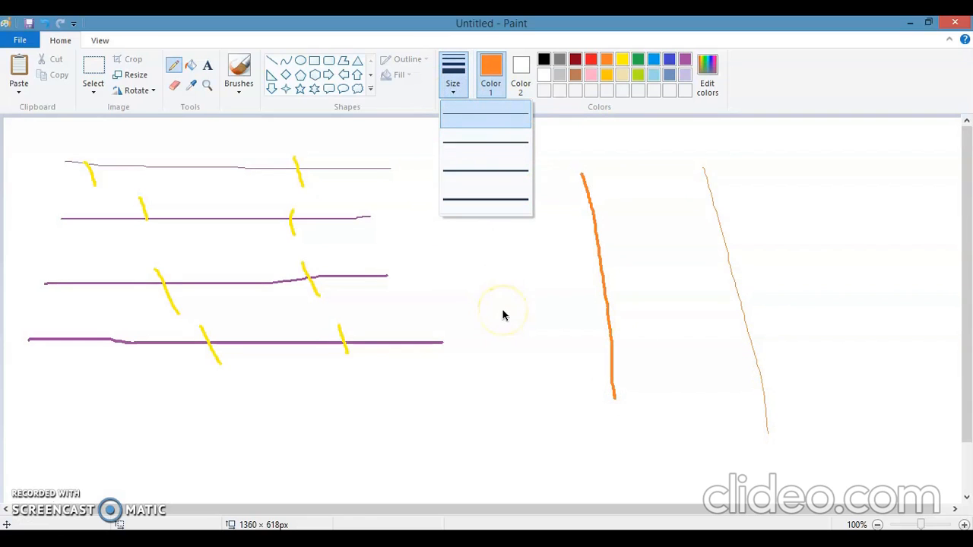
left_click(482, 120)
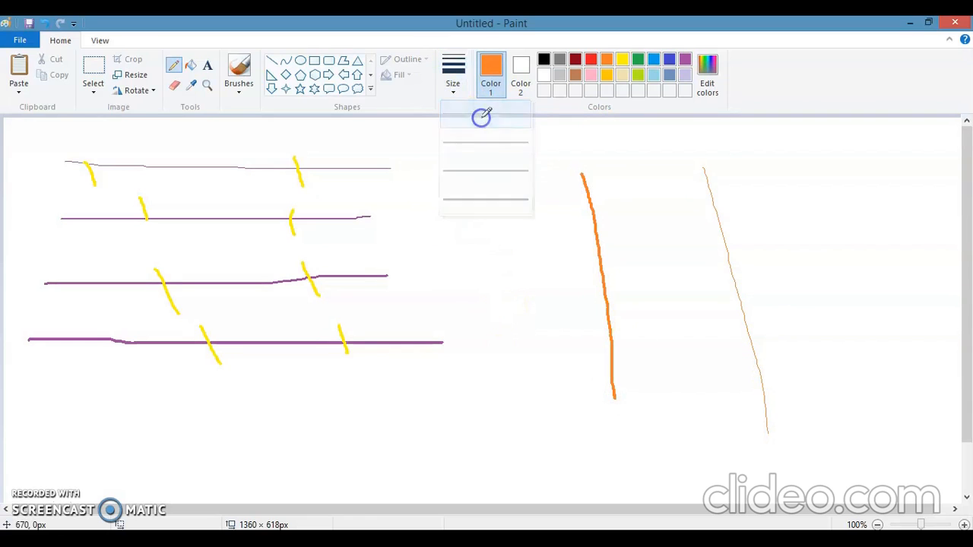
left_click_drag(799, 160, 845, 355)
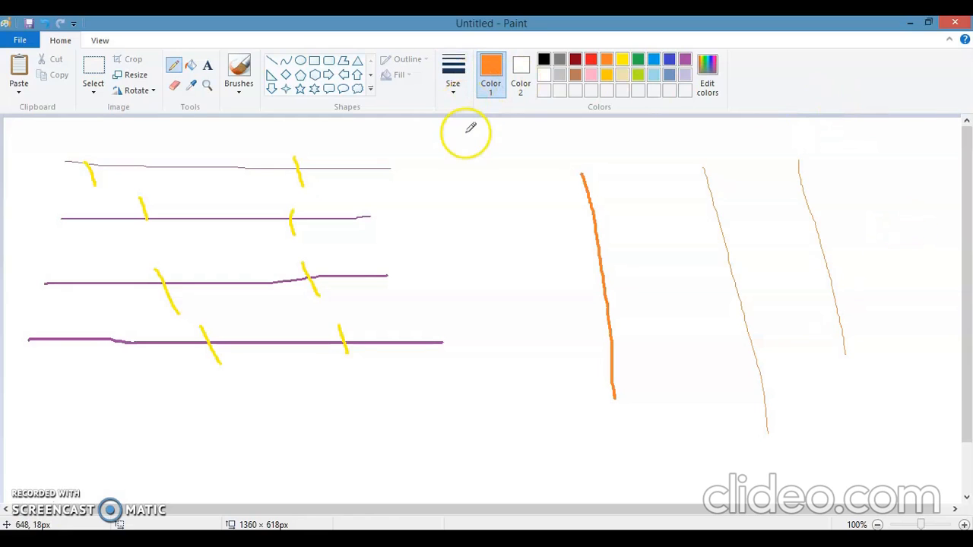
left_click(235, 93)
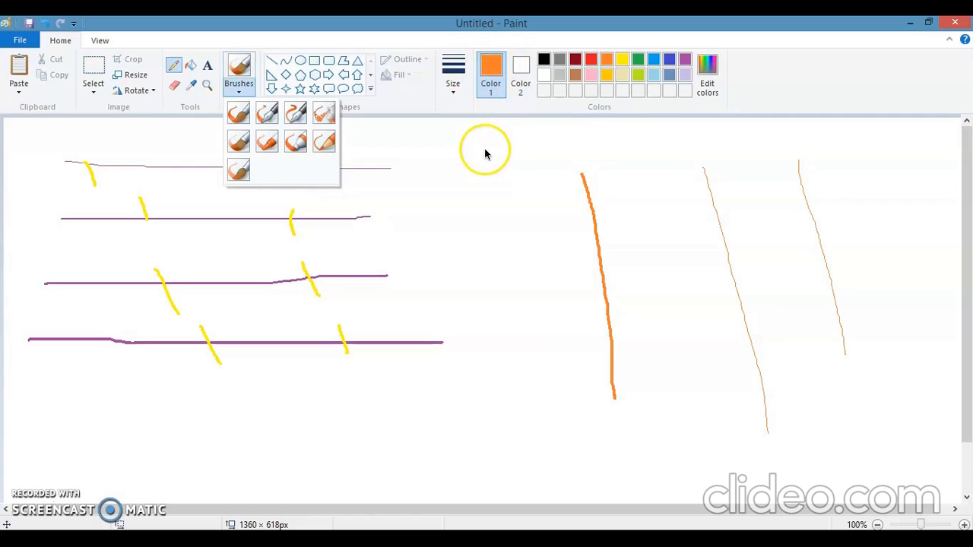
left_click(453, 80)
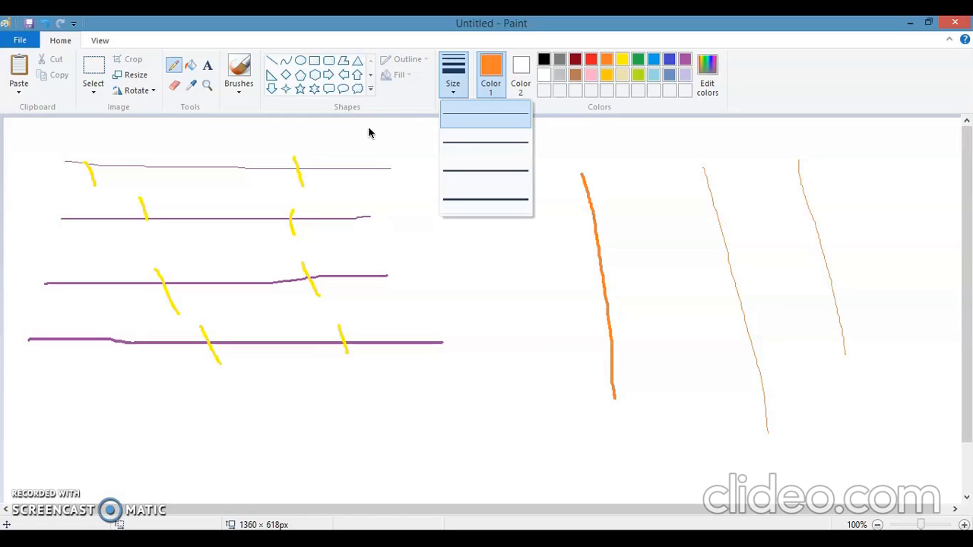
left_click(428, 268)
- Select the whole canvas and delete all the purple, yellow and orange strokes
key("ctrl+a")
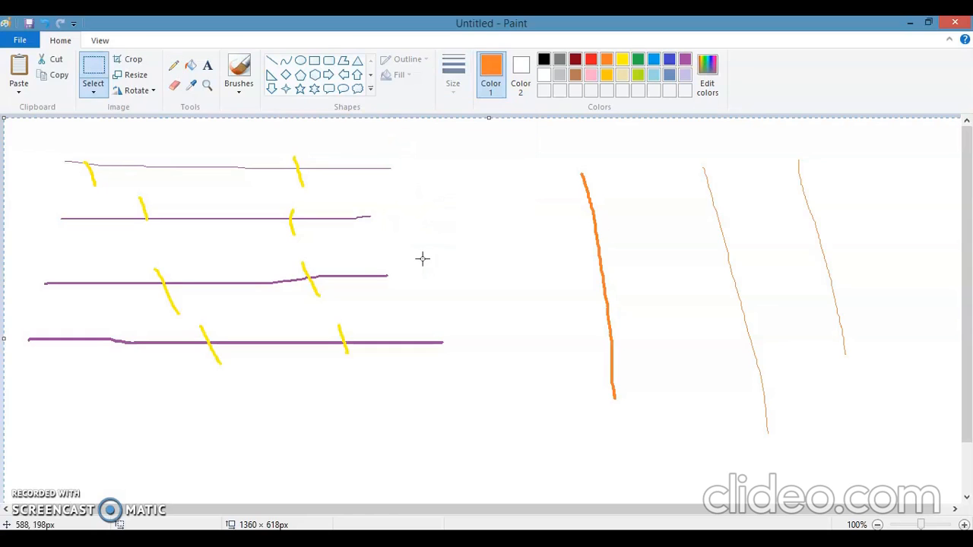
key("Delete")
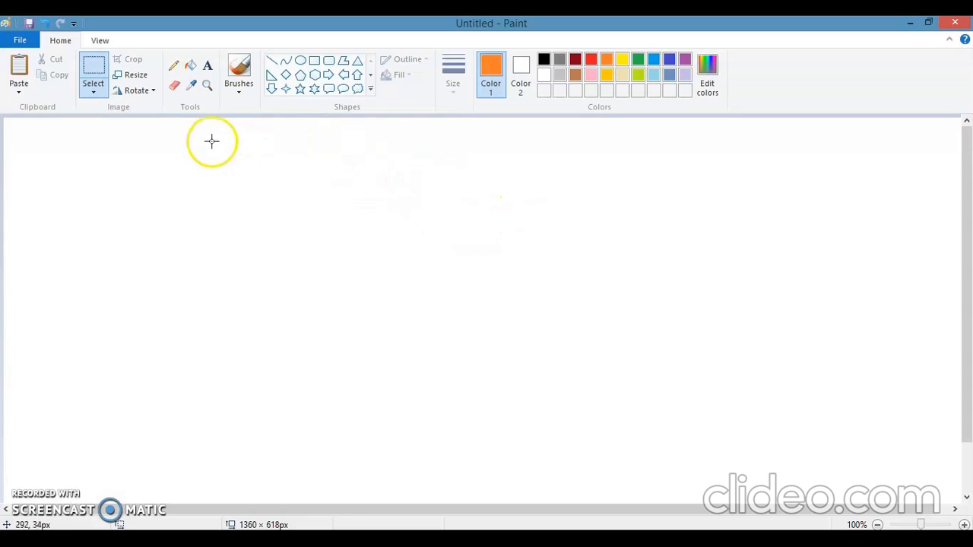
- Draw a nearly vertical red stroke near the canvas's left edge with the first, standard brush type
left_click(239, 92)
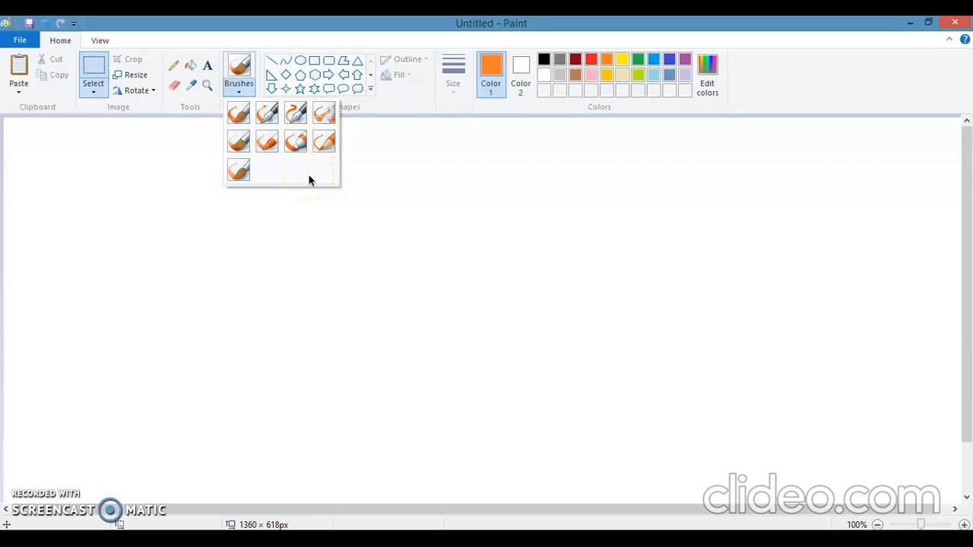
left_click(267, 114)
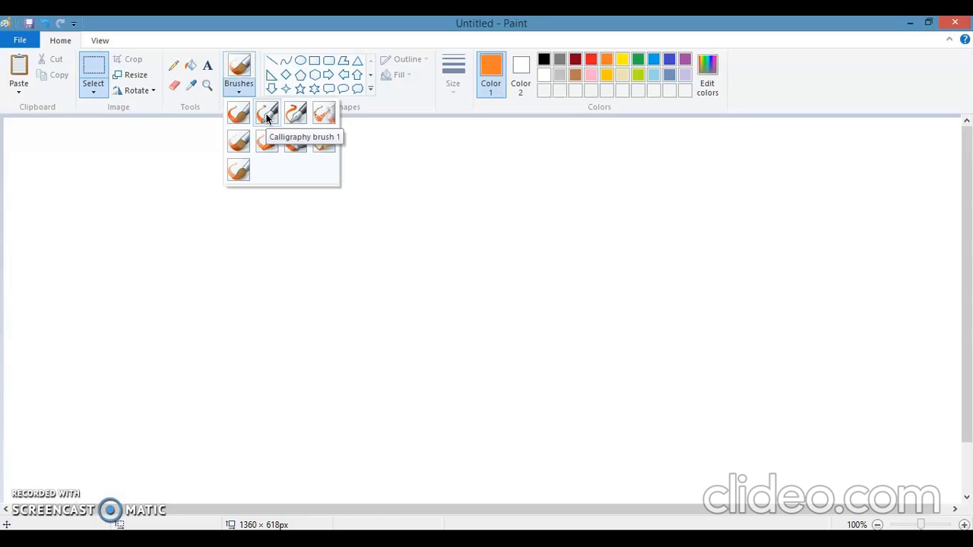
left_click(305, 115)
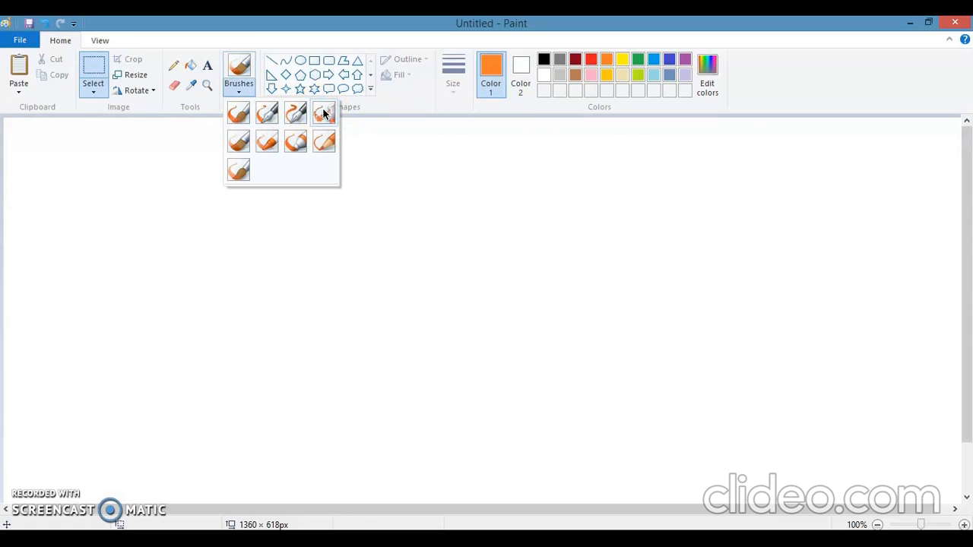
left_click(233, 145)
left_click(263, 143)
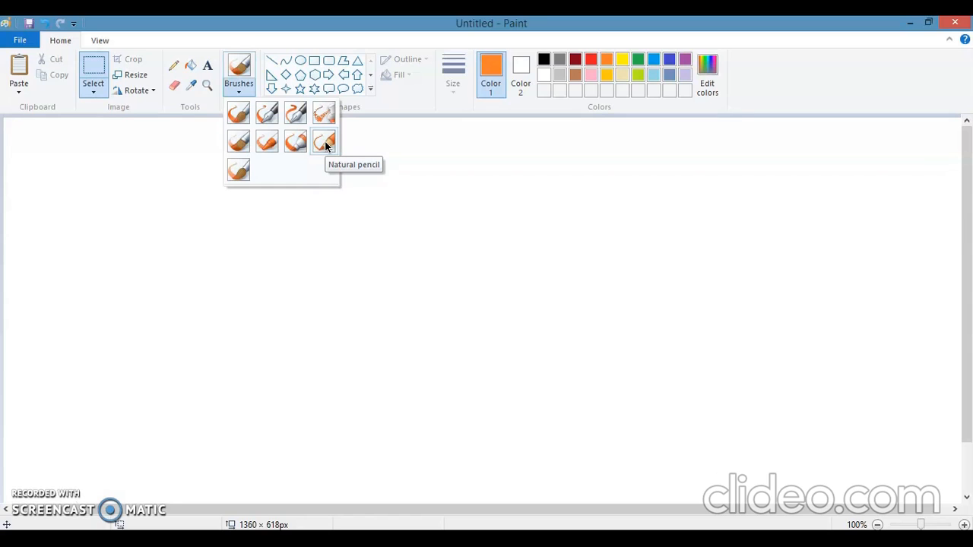
left_click(261, 183)
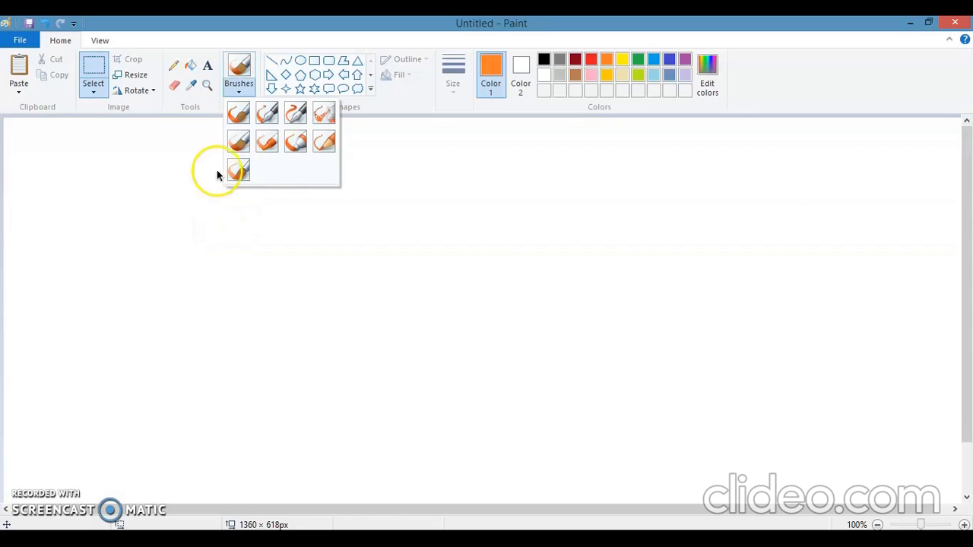
left_click(240, 112)
left_click(591, 59)
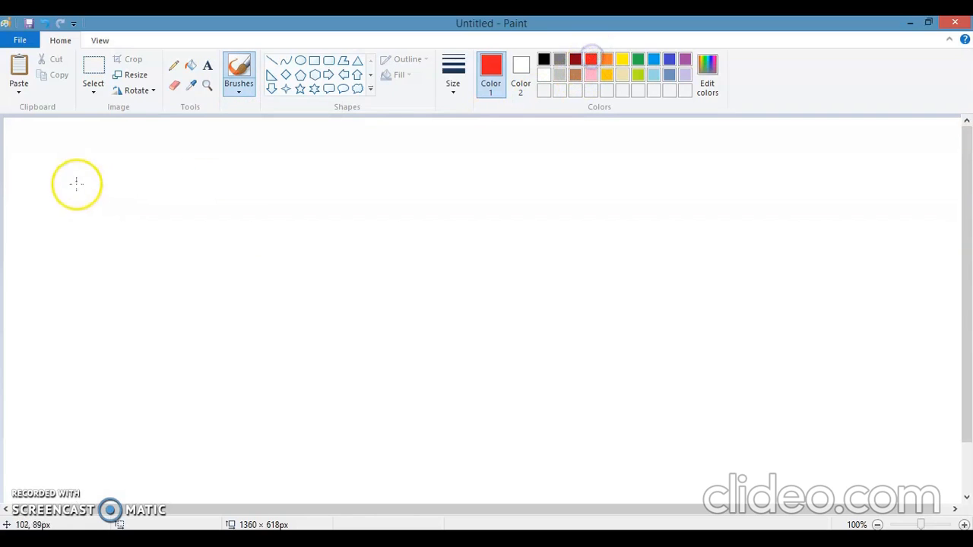
left_click_drag(51, 133, 58, 368)
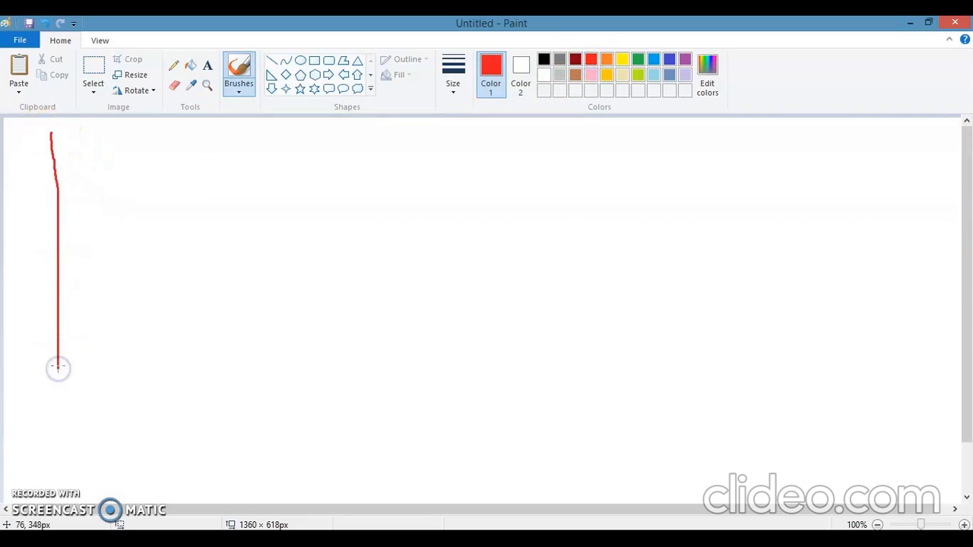
- With Calligraphy brush 1, draw a yellow vertical stroke and a wavy yellow stroke to the right of the red one
left_click(238, 89)
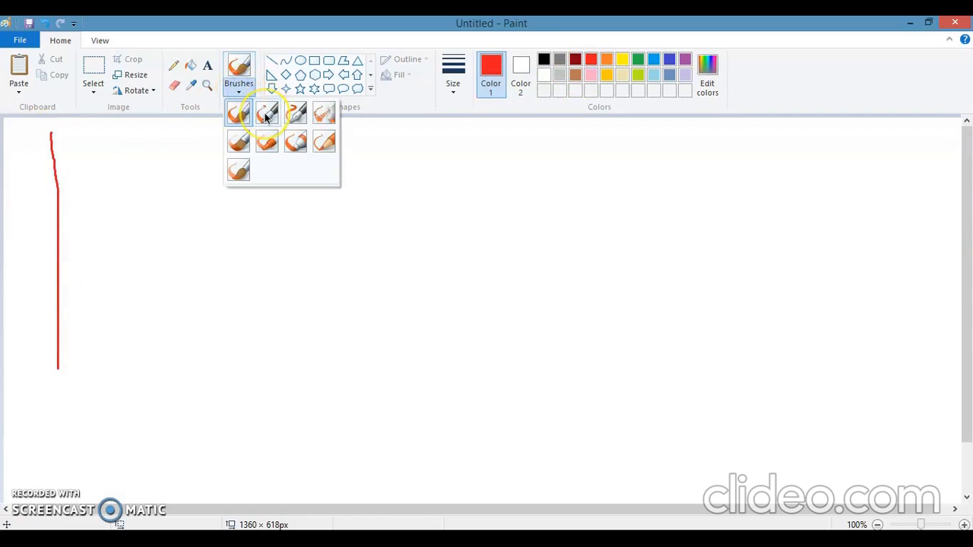
left_click(265, 115)
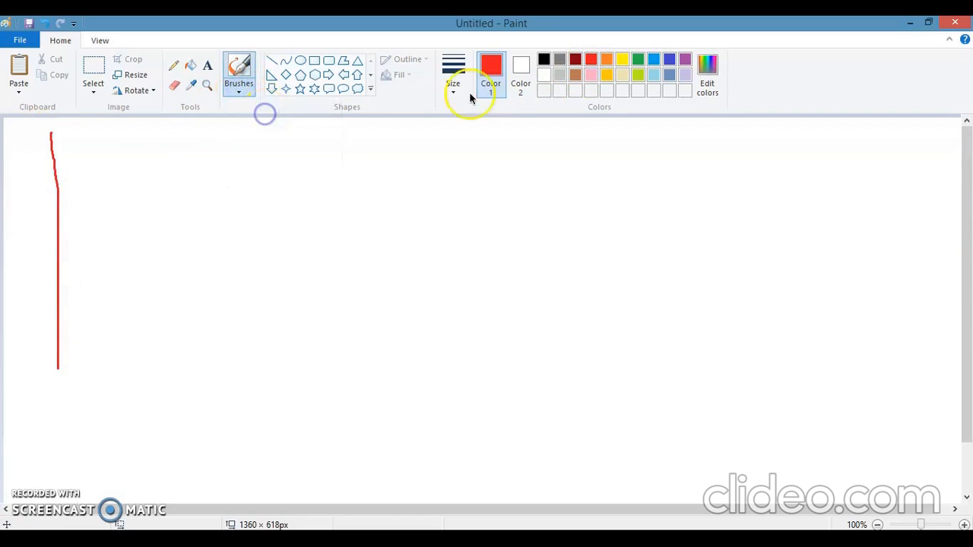
left_click(624, 61)
left_click_drag(114, 139, 121, 375)
left_click_drag(150, 145, 162, 155)
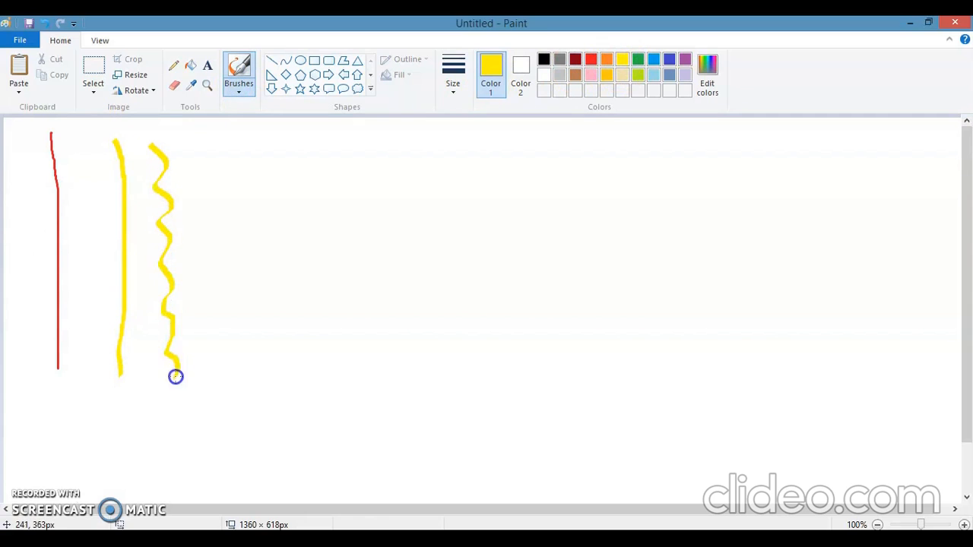
- With Calligraphy brush 2, draw a green stroke down and back up in a wavy line, right of the yellow strokes
left_click(239, 84)
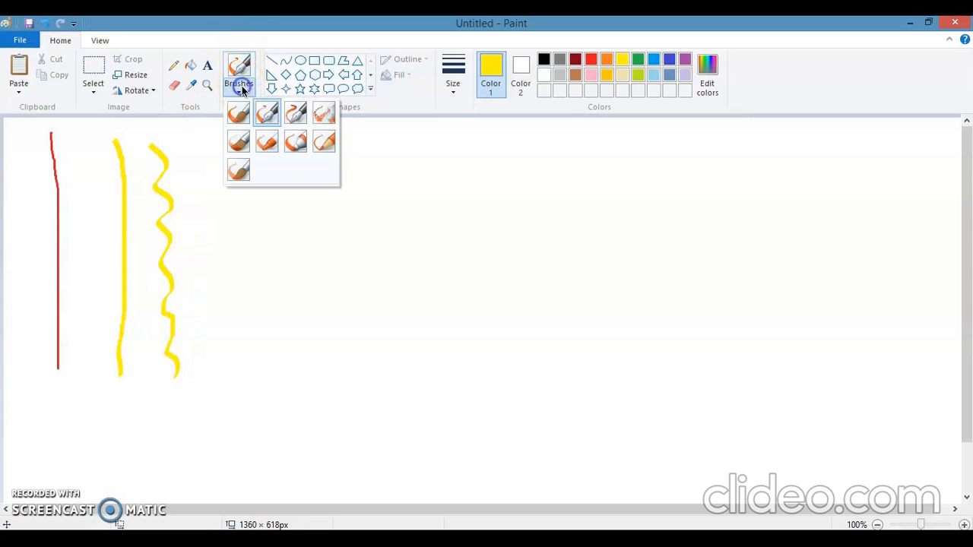
left_click(294, 114)
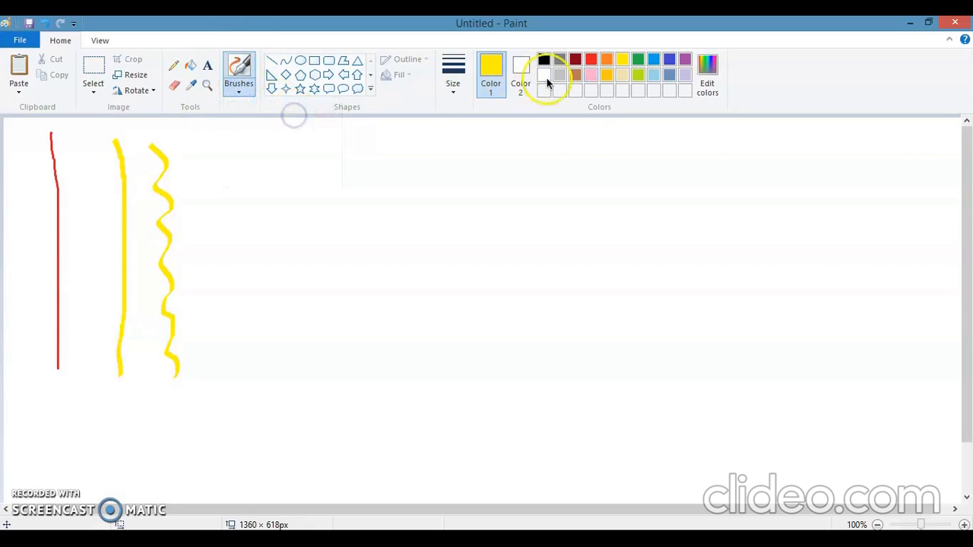
left_click(637, 60)
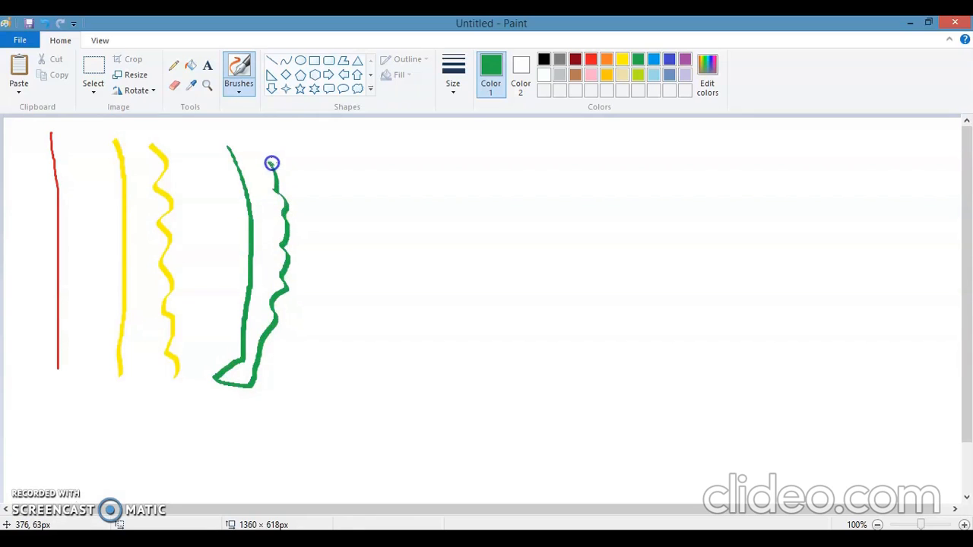
- With the Airbrush, draw a wavy blue stroke down and back up the canvas to the right of the green one
left_click(240, 85)
left_click(321, 114)
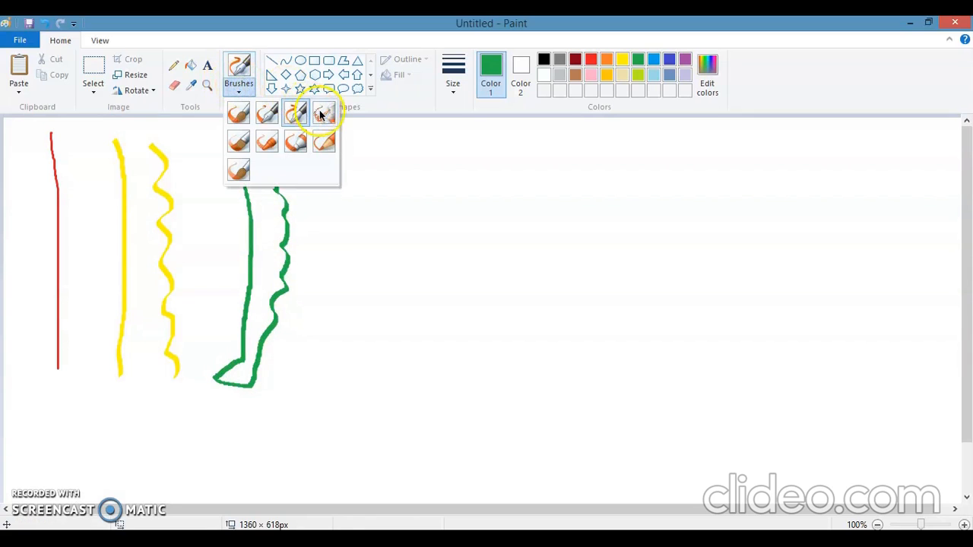
left_click(321, 113)
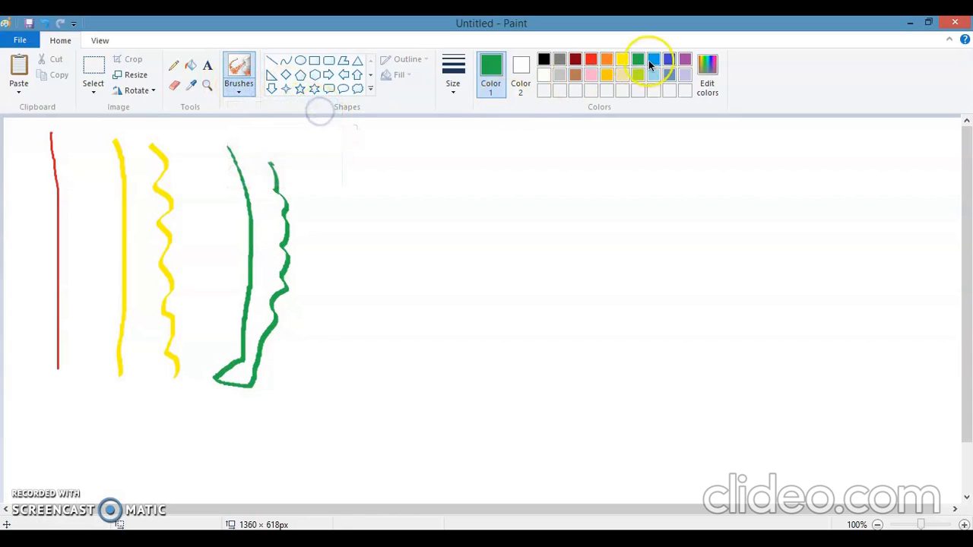
left_click_drag(347, 163, 358, 199)
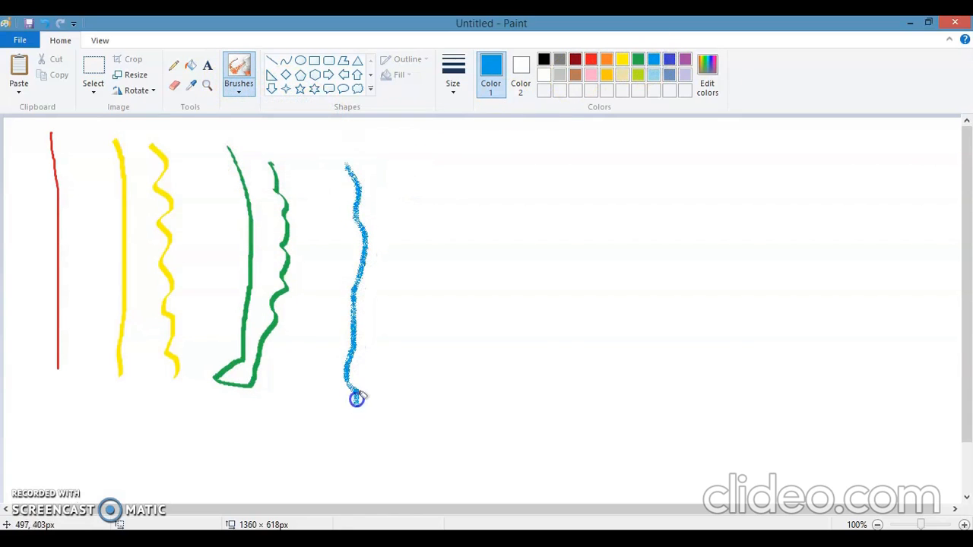
mouse_move(365, 470)
left_mouse_down()
mouse_move(377, 446)
mouse_move(394, 320)
left_mouse_up()
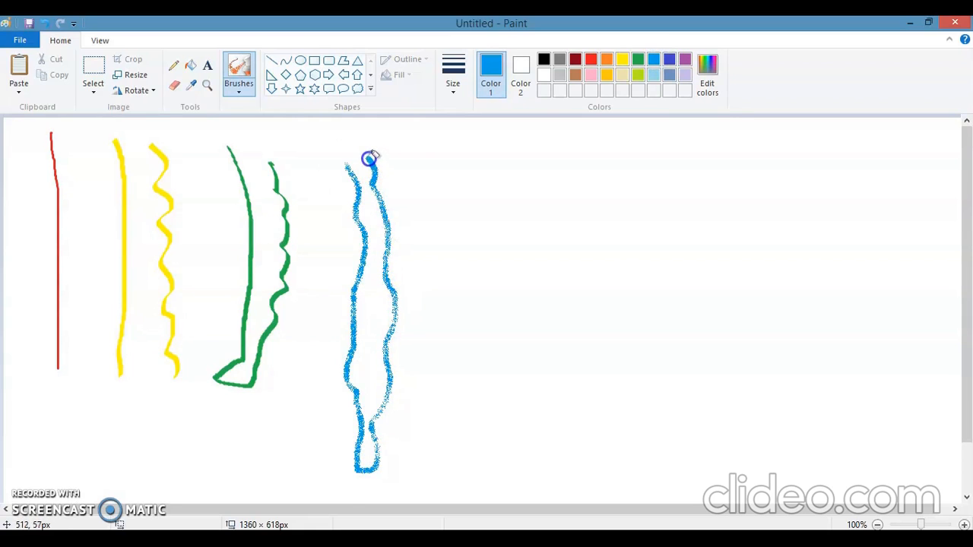
- With the Oil brush, draw thick wavy blue strokes down the canvas to the right of the airbrush stroke
left_click(236, 90)
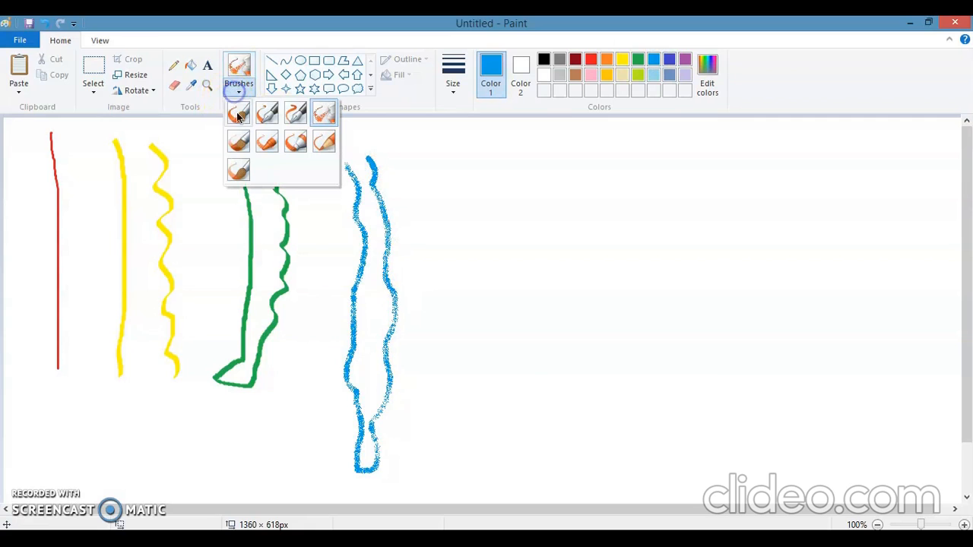
left_click(239, 140)
left_click(245, 93)
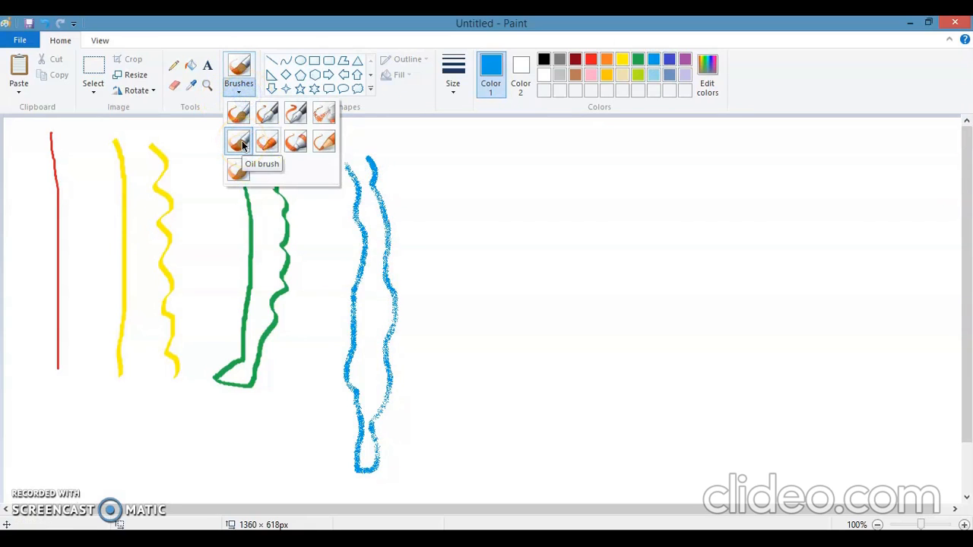
left_click(505, 141)
mouse_move(439, 162)
left_mouse_down()
mouse_move(478, 199)
mouse_move(460, 260)
mouse_move(494, 283)
mouse_move(471, 333)
mouse_move(513, 365)
mouse_move(483, 412)
mouse_move(488, 429)
mouse_move(530, 446)
mouse_move(454, 169)
mouse_move(497, 178)
mouse_move(523, 211)
mouse_move(518, 241)
mouse_move(568, 278)
mouse_move(553, 314)
mouse_move(589, 370)
mouse_move(565, 393)
mouse_move(582, 431)
mouse_move(548, 465)
left_mouse_up()
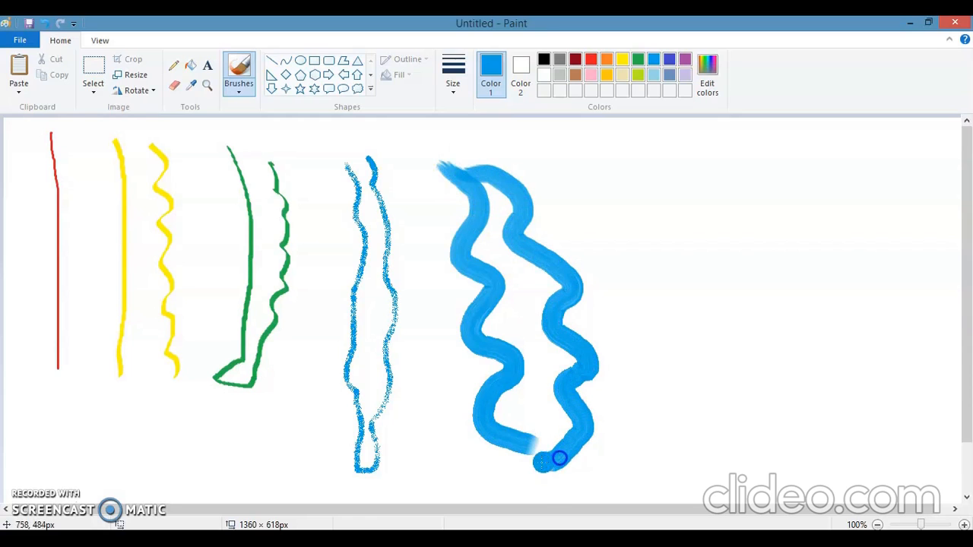
- With the Crayon brush, draw two wavy gold strokes right of the oil strokes and join them with more looping crayon strokes
left_click(237, 91)
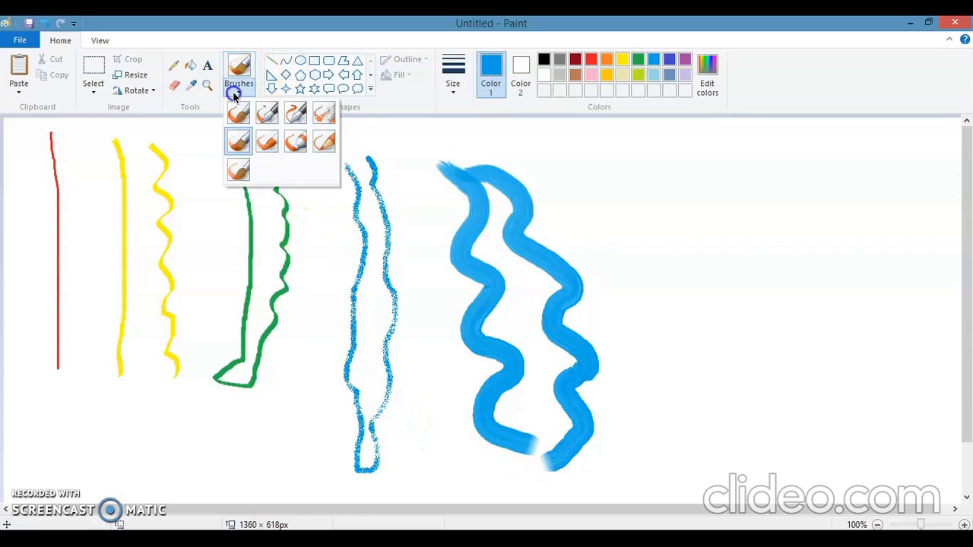
left_click(265, 145)
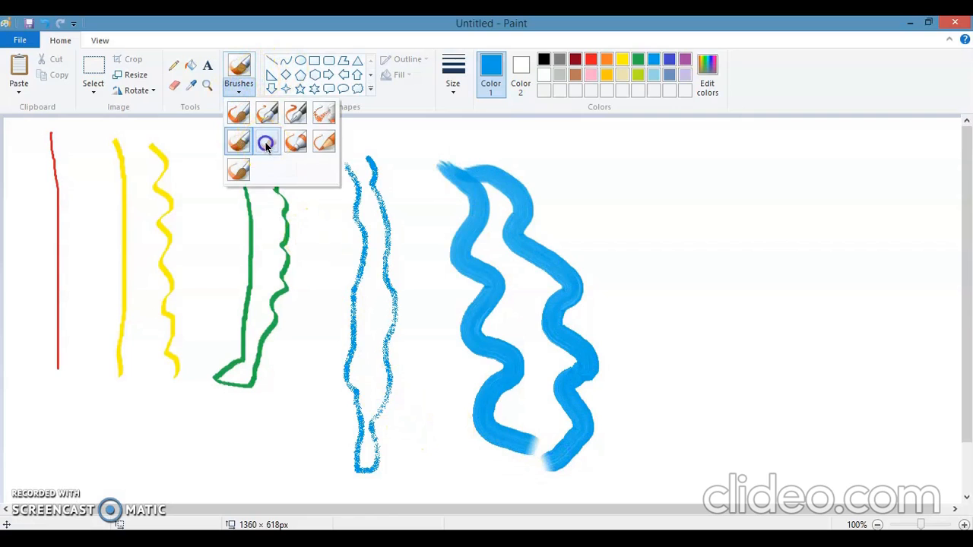
left_click(606, 75)
mouse_move(628, 150)
left_mouse_down()
mouse_move(662, 177)
mouse_move(648, 257)
mouse_move(679, 277)
mouse_move(667, 283)
mouse_move(678, 308)
mouse_move(703, 331)
mouse_move(666, 368)
mouse_move(709, 401)
mouse_move(688, 420)
mouse_move(696, 470)
left_mouse_up()
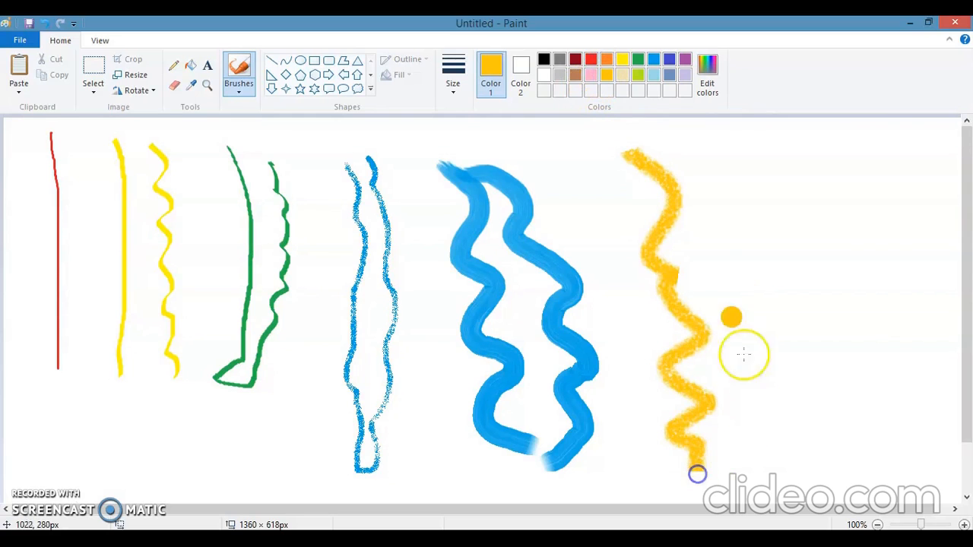
mouse_move(699, 149)
left_mouse_down()
mouse_move(725, 173)
mouse_move(711, 195)
mouse_move(743, 204)
mouse_move(750, 224)
mouse_move(717, 243)
mouse_move(741, 258)
mouse_move(741, 358)
mouse_move(721, 376)
mouse_move(755, 424)
left_mouse_up()
left_click_drag(736, 474, 701, 488)
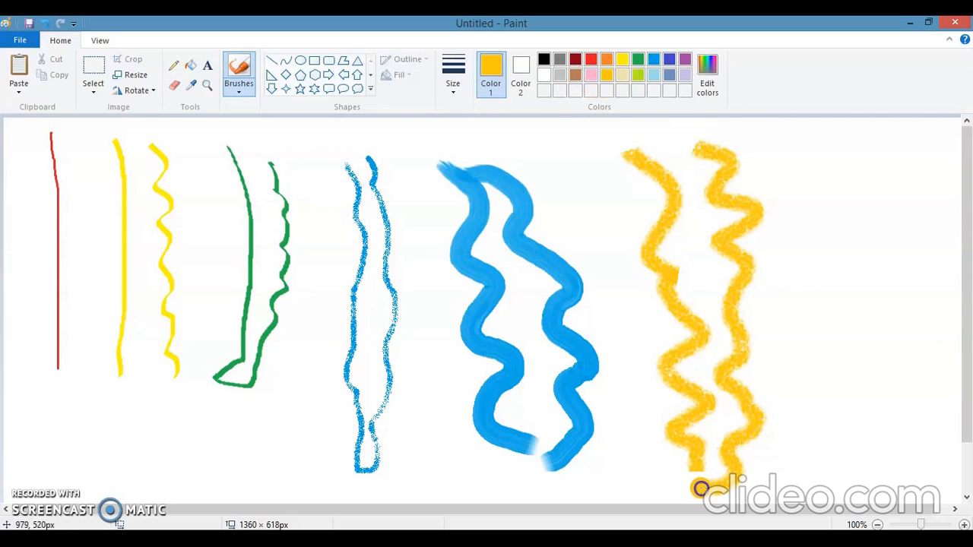
mouse_move(693, 433)
left_mouse_down()
mouse_move(724, 400)
mouse_move(734, 352)
mouse_move(724, 324)
mouse_move(680, 301)
mouse_move(647, 255)
mouse_move(715, 231)
mouse_move(738, 202)
mouse_move(702, 141)
mouse_move(640, 134)
mouse_move(632, 160)
mouse_move(651, 183)
mouse_move(607, 197)
mouse_move(615, 257)
mouse_move(685, 287)
left_mouse_up()
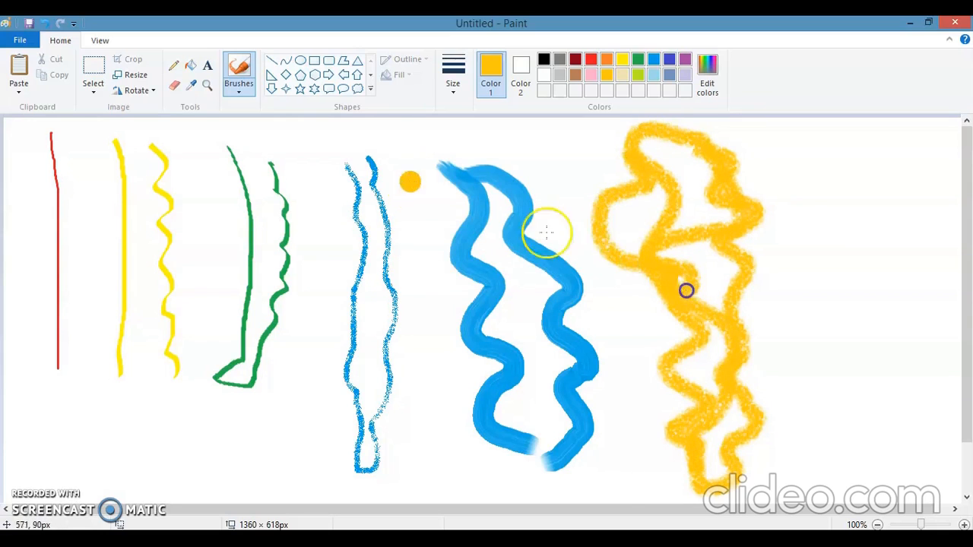
- With the Marker brush, draw overlapping light blue vertical strokes and slanted strokes near the canvas's right edge
left_click(246, 89)
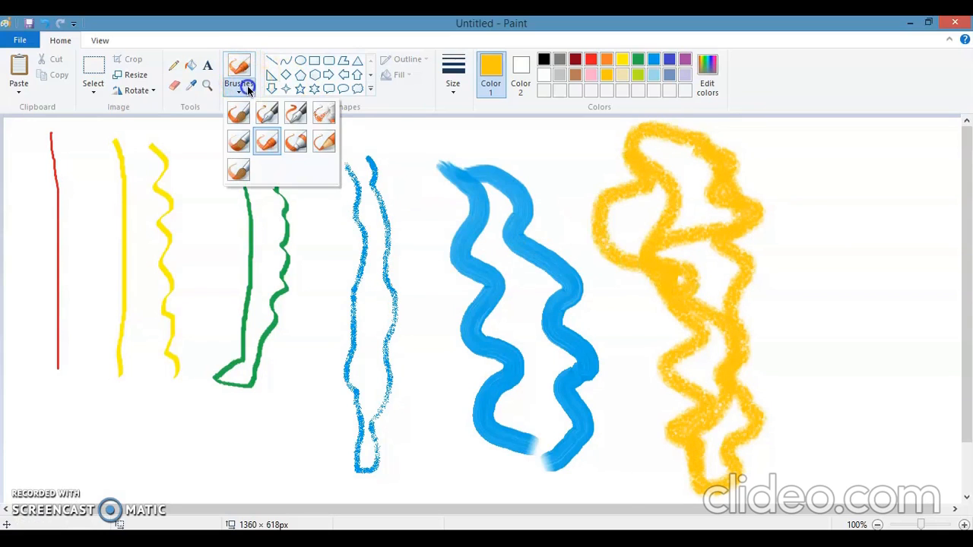
left_click(294, 141)
left_click(654, 75)
left_click_drag(802, 145, 795, 483)
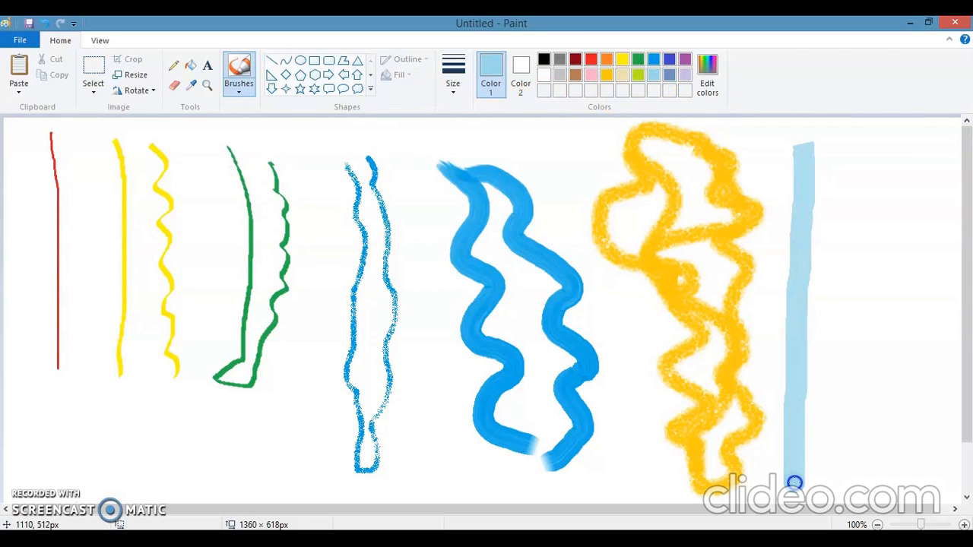
left_click_drag(815, 164, 807, 476)
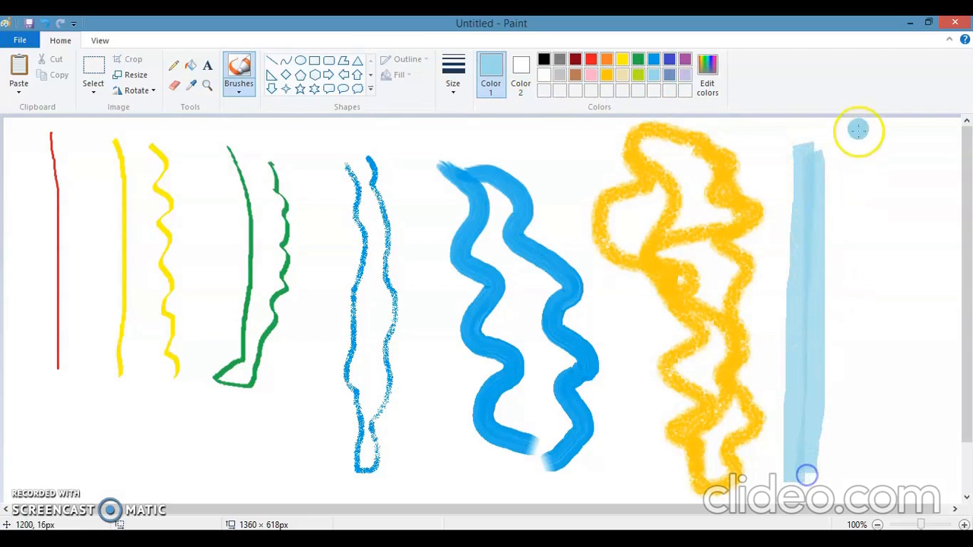
left_click_drag(832, 153, 824, 216)
left_click_drag(812, 285, 804, 403)
mouse_move(809, 493)
left_mouse_down()
mouse_move(890, 284)
mouse_move(921, 165)
left_mouse_up()
mouse_move(856, 317)
left_mouse_down()
mouse_move(834, 349)
mouse_move(827, 167)
left_mouse_up()
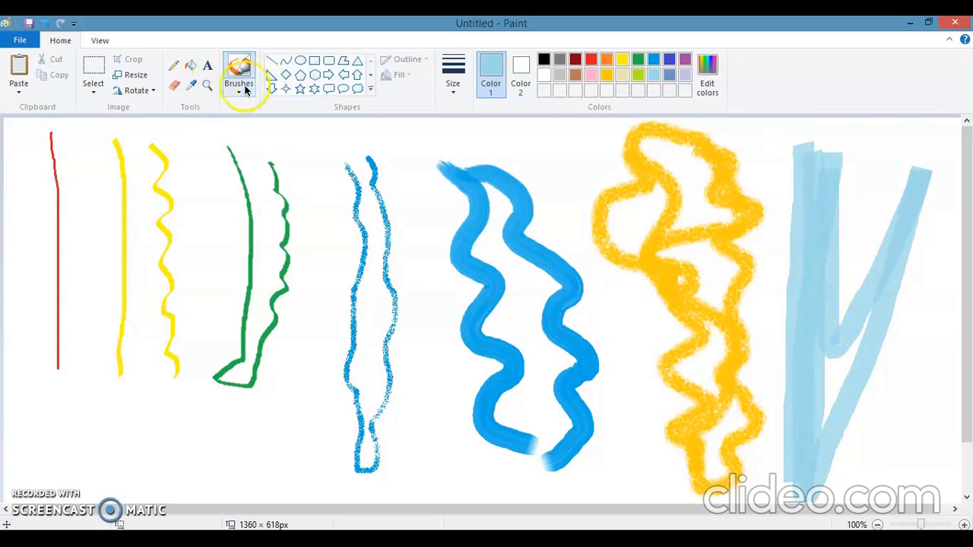
- With the Natural pencil brush, scribble a looping blue-grey line across the empty area below the red, yellow and green strokes
left_click(238, 88)
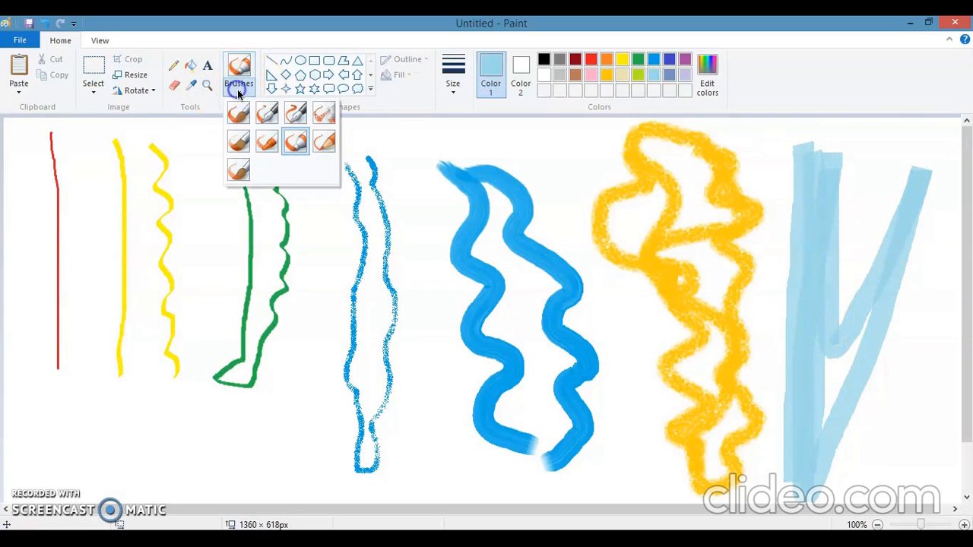
left_click(326, 142)
scroll(328, 140, "down", 1)
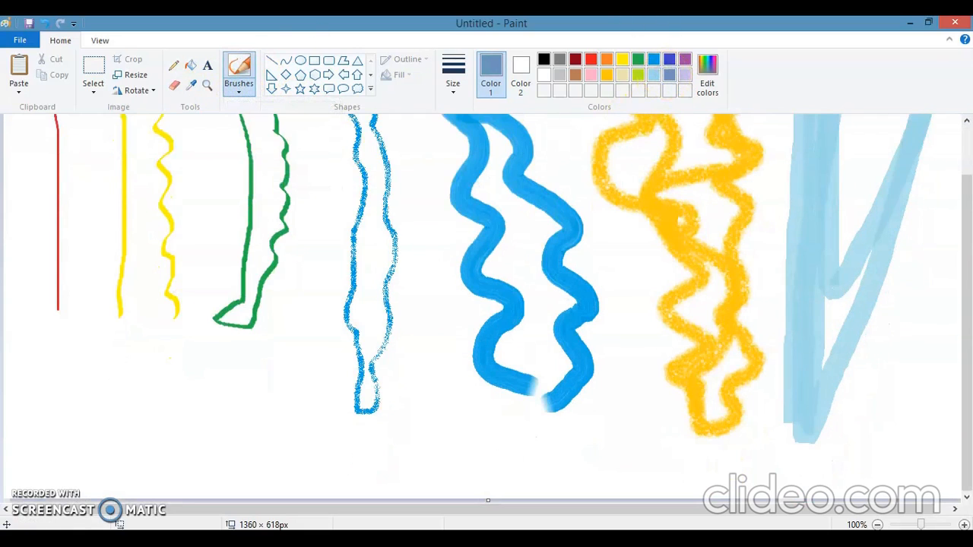
left_click_drag(44, 439, 66, 424)
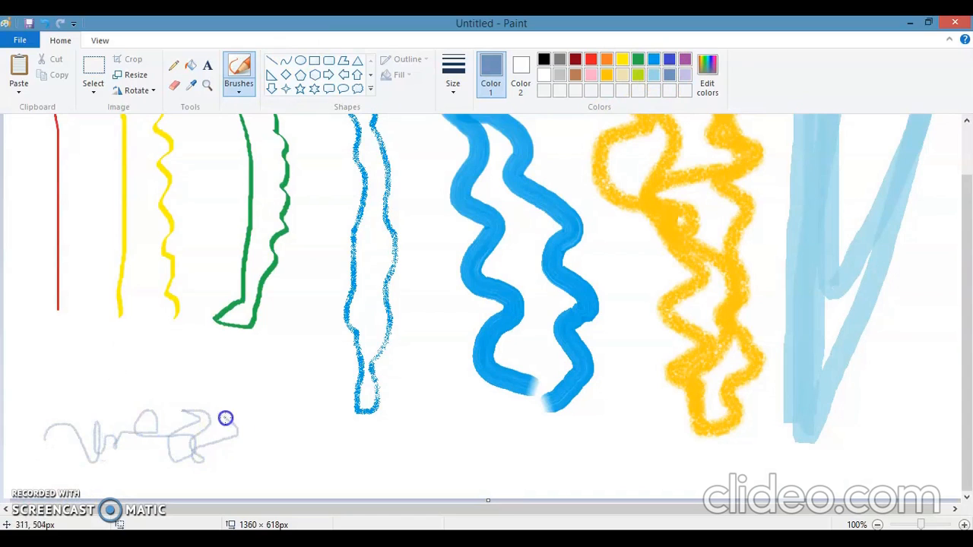
mouse_move(260, 418)
left_mouse_down()
mouse_move(276, 441)
mouse_move(295, 430)
mouse_move(281, 455)
left_mouse_up()
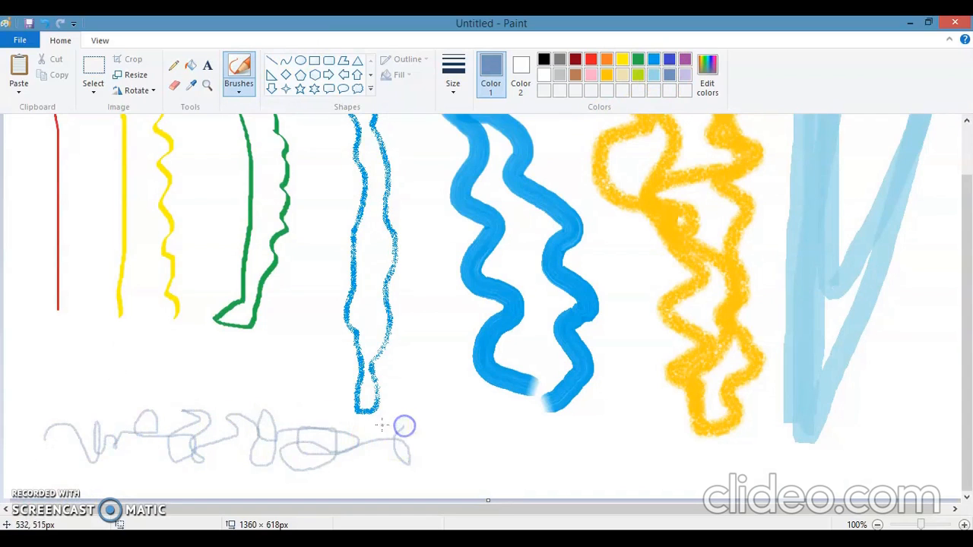
- With the Watercolour brush, paint lime green strokes along the canvas's lower edge and up beside the blue oil strokes
left_click(235, 92)
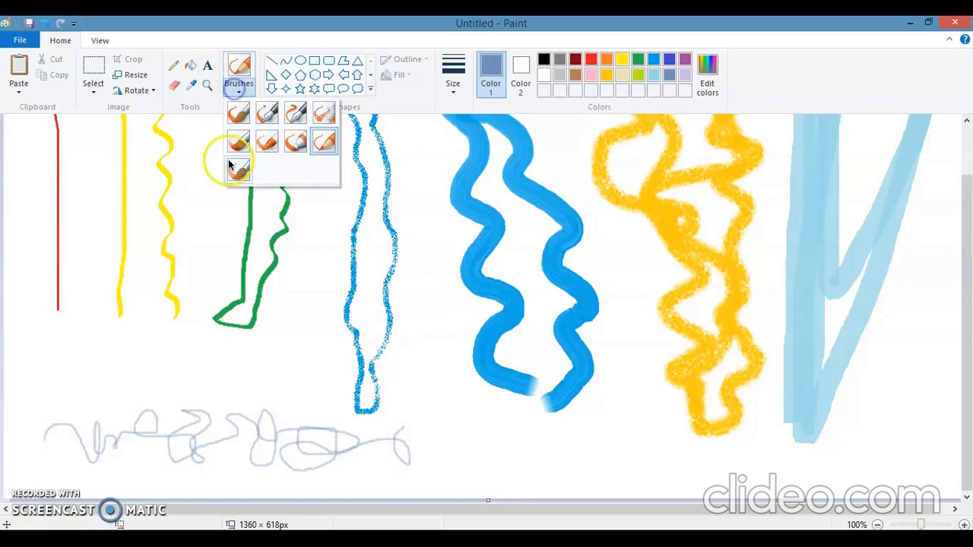
left_click(233, 174)
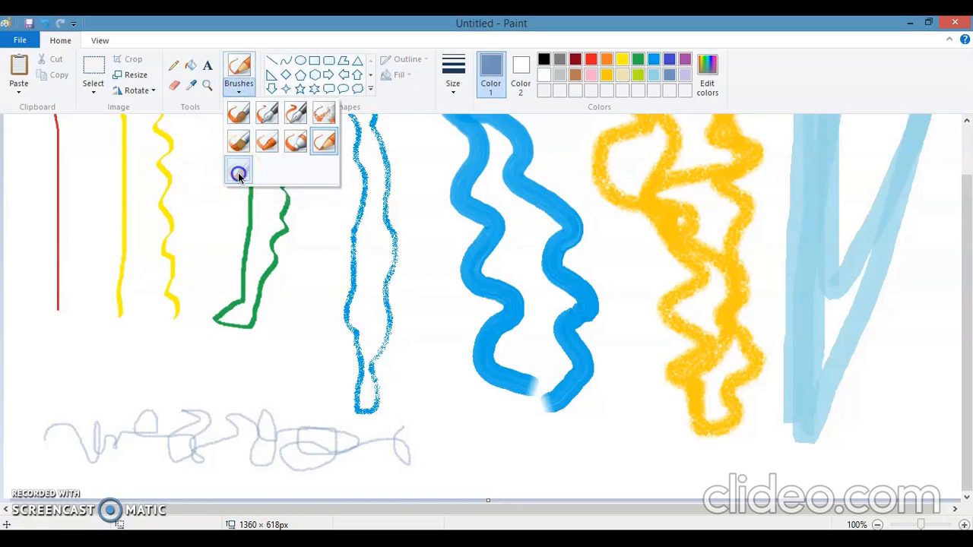
left_click(637, 76)
mouse_move(476, 431)
left_mouse_down()
mouse_move(558, 460)
mouse_move(476, 483)
mouse_move(614, 442)
mouse_move(627, 417)
mouse_move(634, 464)
mouse_move(739, 452)
mouse_move(772, 465)
left_mouse_up()
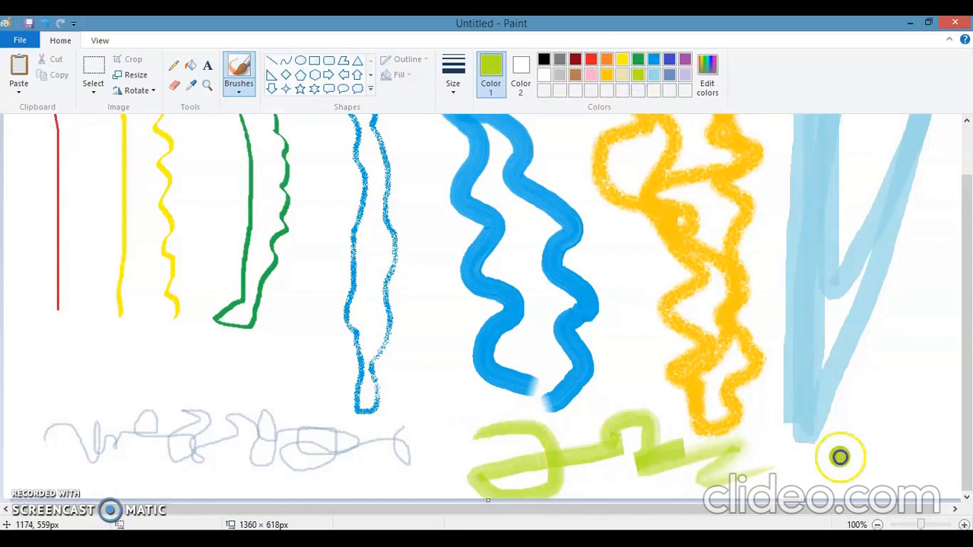
mouse_move(886, 441)
left_mouse_down()
mouse_move(934, 429)
mouse_move(926, 395)
mouse_move(909, 440)
mouse_move(881, 456)
mouse_move(882, 375)
mouse_move(869, 458)
mouse_move(891, 458)
mouse_move(832, 478)
mouse_move(937, 453)
mouse_move(721, 476)
mouse_move(721, 484)
mouse_move(584, 505)
left_mouse_up()
mouse_move(432, 435)
left_mouse_down()
mouse_move(530, 427)
mouse_move(459, 461)
mouse_move(430, 452)
mouse_move(442, 357)
mouse_move(428, 334)
mouse_move(422, 139)
mouse_move(419, 478)
mouse_move(403, 439)
mouse_move(435, 476)
mouse_move(411, 481)
mouse_move(541, 446)
mouse_move(478, 447)
mouse_move(510, 447)
left_mouse_up()
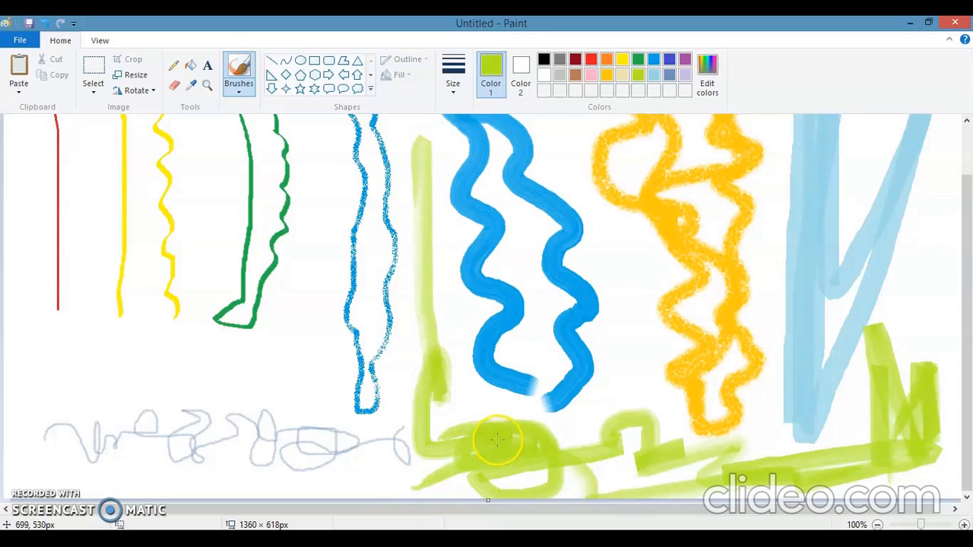
- Select the whole canvas and delete all the brush strokes
scroll(490, 429, "up", 2)
key("ctrl+a")
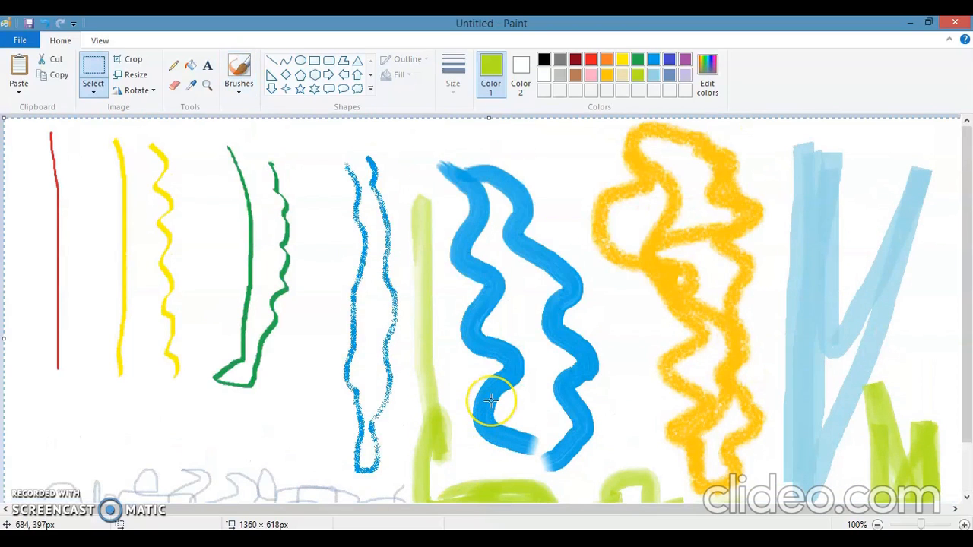
key("Delete")
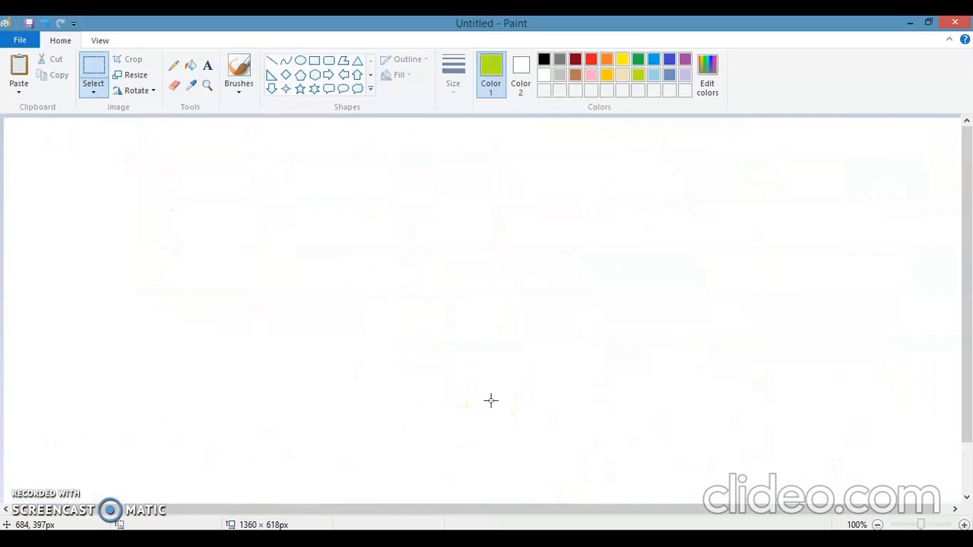
- Choose the first, standard brush type with the thickest line size and orange as Color 1
left_click(234, 89)
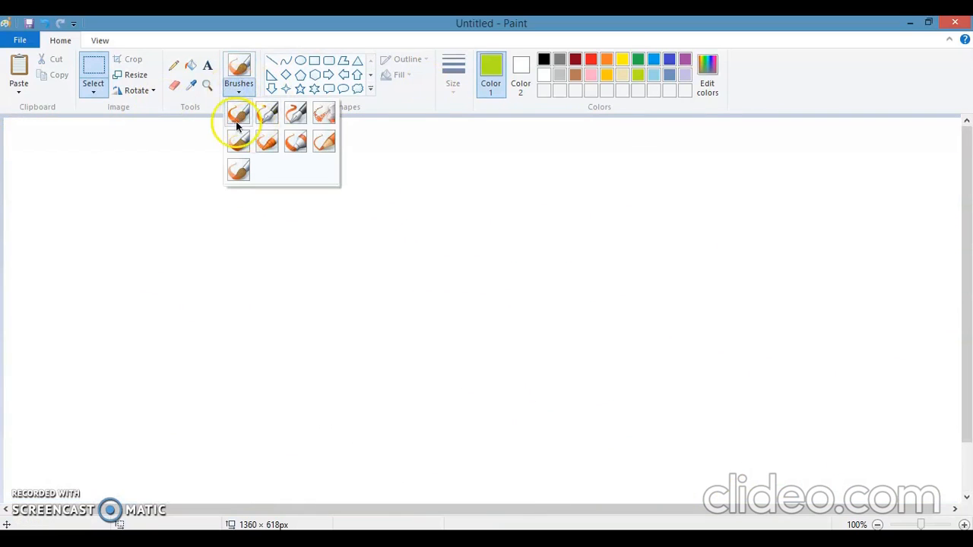
left_click(249, 202)
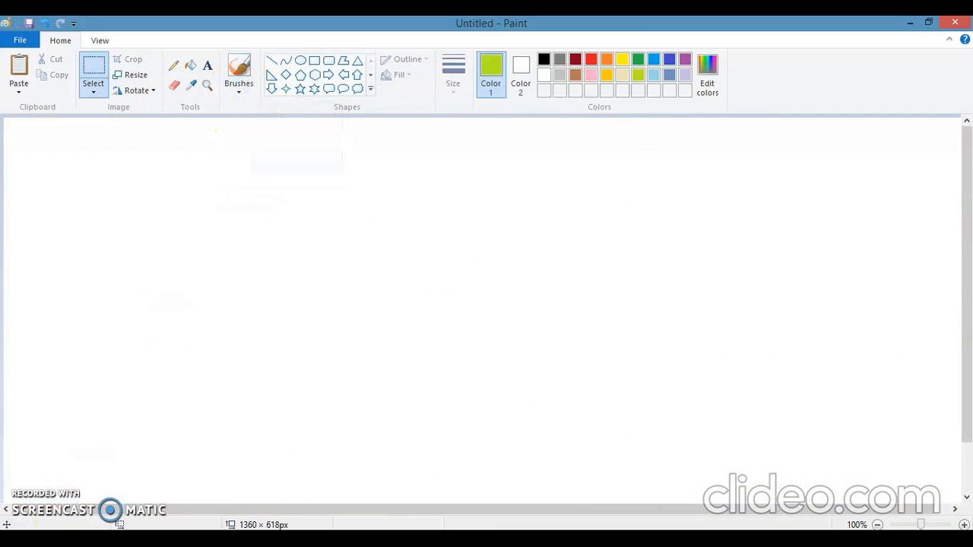
left_click(243, 95)
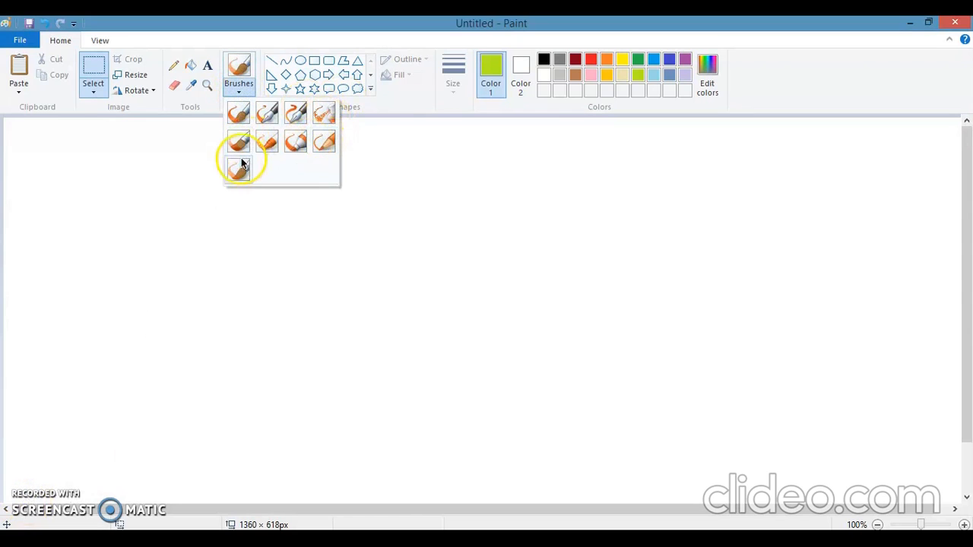
left_click(237, 114)
left_click(456, 88)
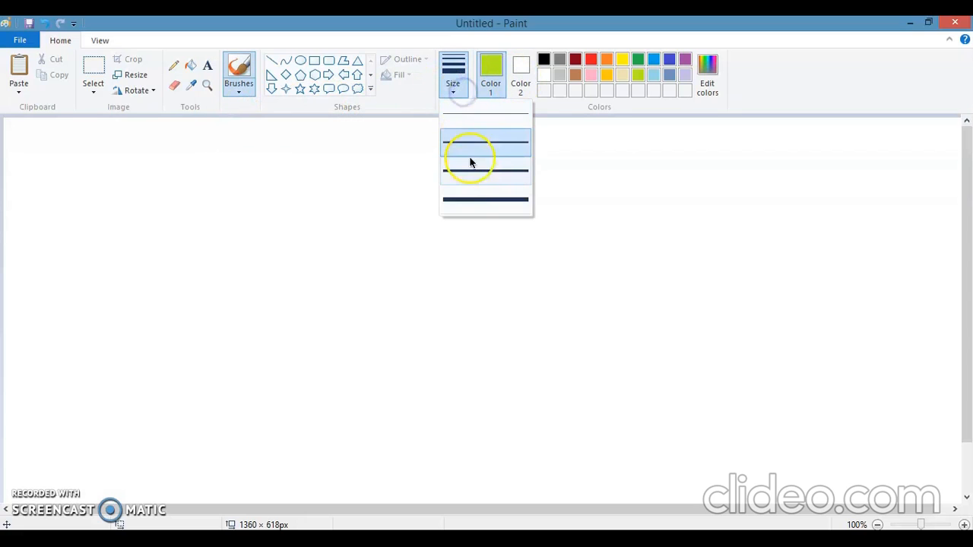
left_click(474, 196)
left_click(605, 61)
- Lower the system speaker volume and return to the canvas
left_click(886, 540)
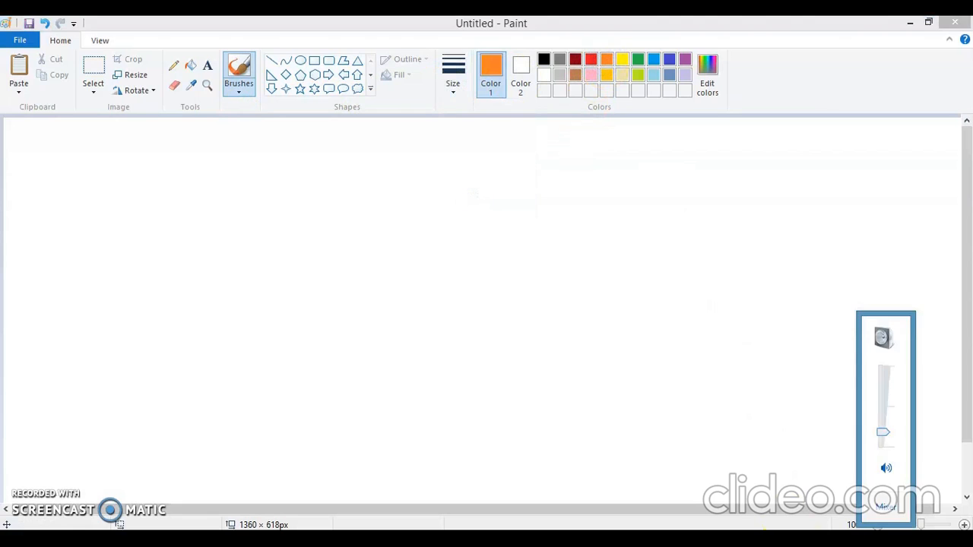
left_click_drag(886, 432, 890, 443)
left_click(413, 270)
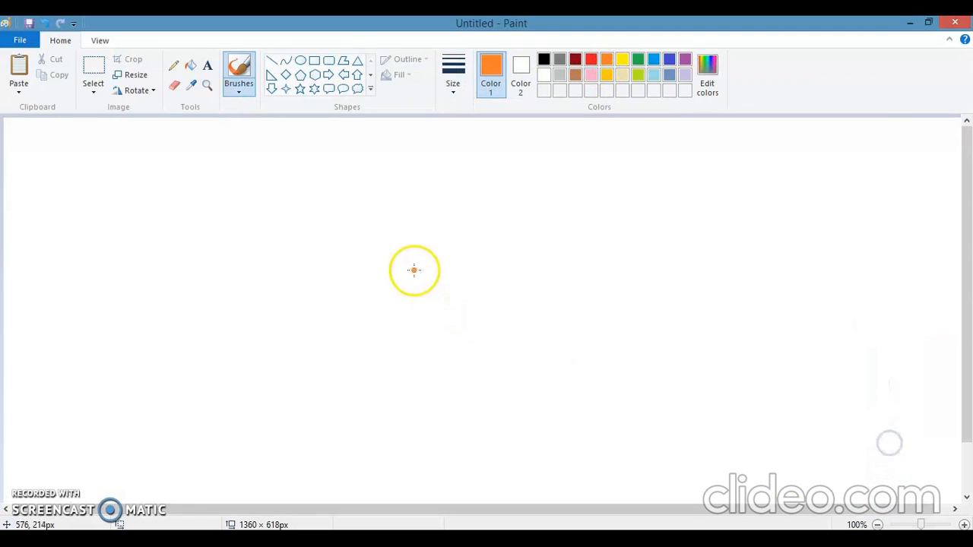
- Paint a wavy orange stroke across the canvas's upper part and a lime one with the third line size below it
mouse_move(90, 164)
left_mouse_down()
mouse_move(209, 153)
mouse_move(358, 183)
mouse_move(508, 147)
mouse_move(592, 167)
mouse_move(755, 164)
left_mouse_up()
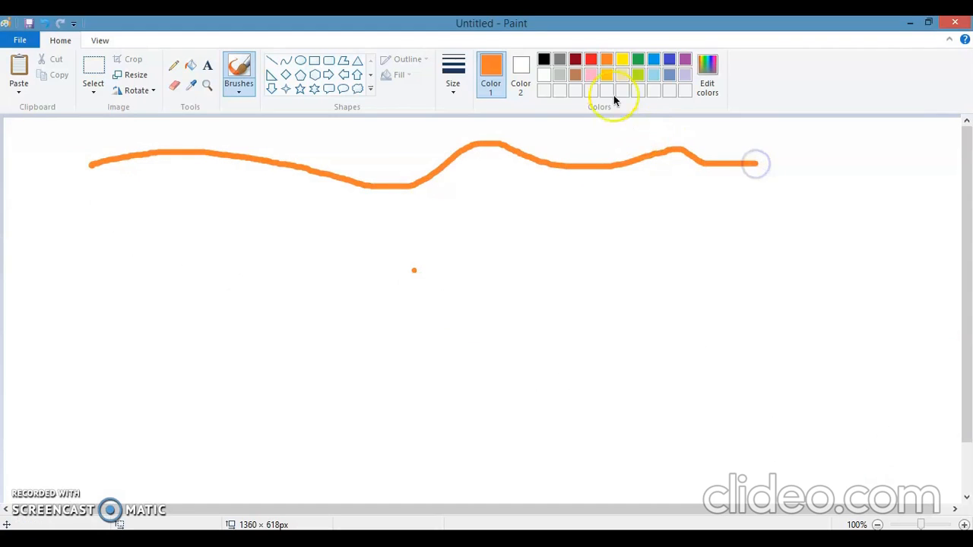
left_click(637, 76)
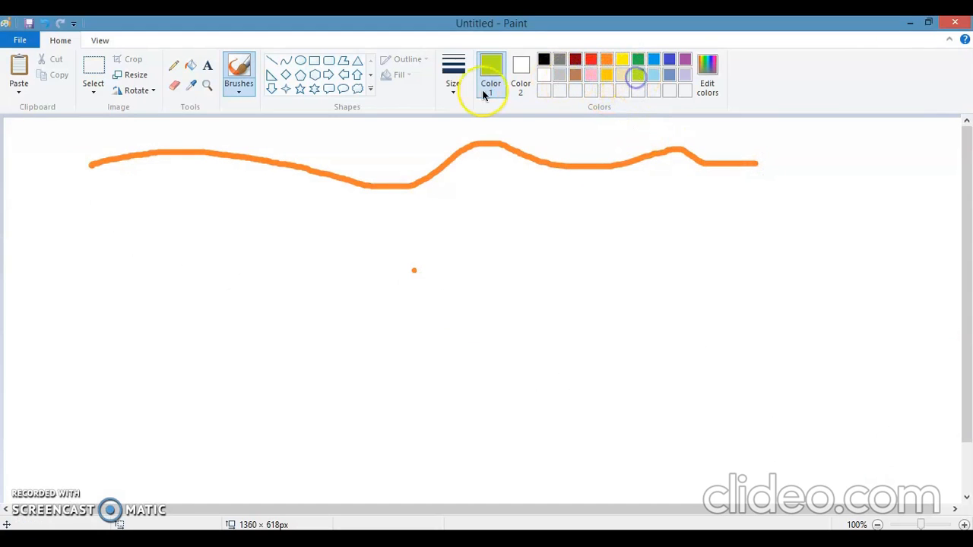
left_click(457, 88)
left_click(476, 178)
mouse_move(171, 264)
left_mouse_down()
mouse_move(232, 225)
mouse_move(349, 274)
mouse_move(609, 202)
mouse_move(689, 220)
mouse_move(799, 196)
left_mouse_up()
- With the Oil brush, paint two vertical lime strokes in the canvas's lower-left area, the second with the thickest size
left_click(238, 85)
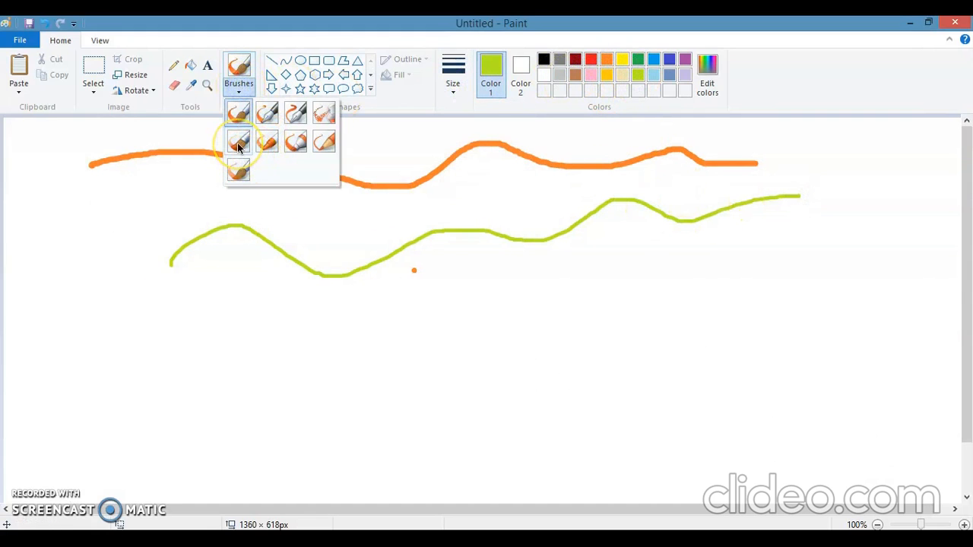
left_click(237, 143)
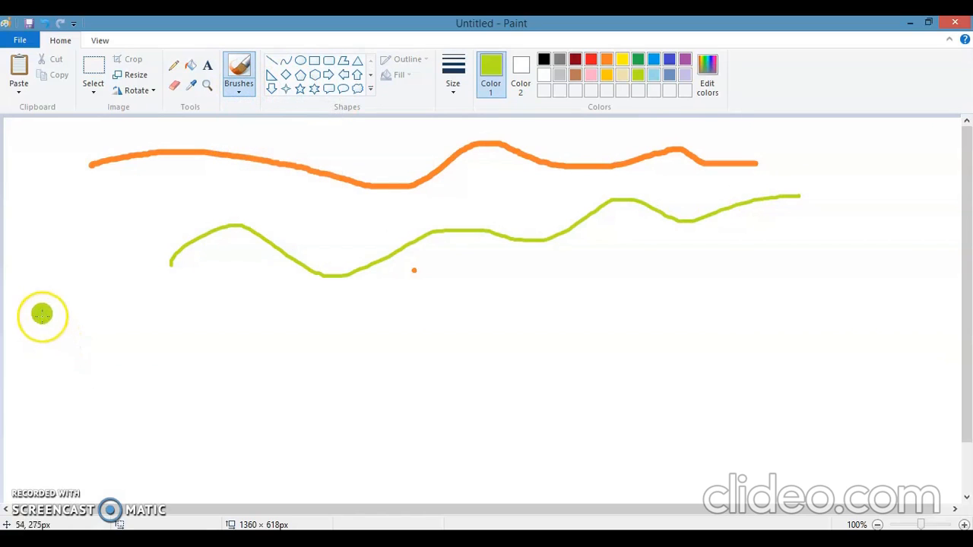
left_click_drag(58, 304, 59, 458)
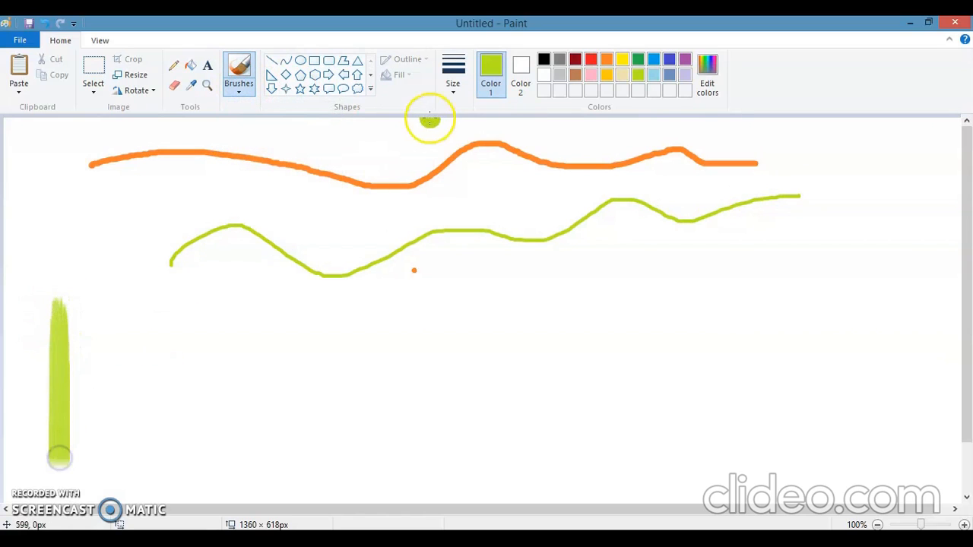
left_click(456, 91)
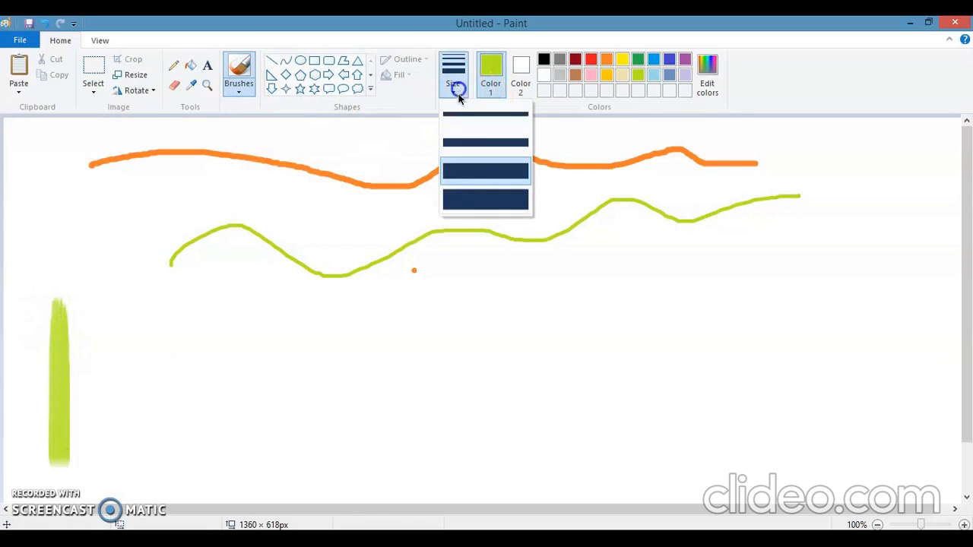
left_click(485, 200)
left_click_drag(120, 300, 129, 505)
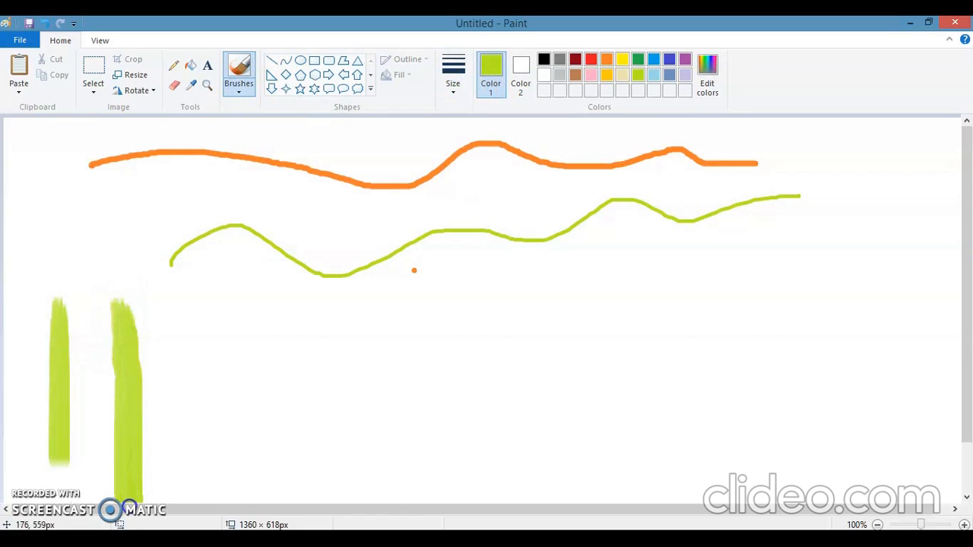
- Add two slanted lime oil strokes beside the vertical ones, using the second size and the thinnest size
left_click(450, 90)
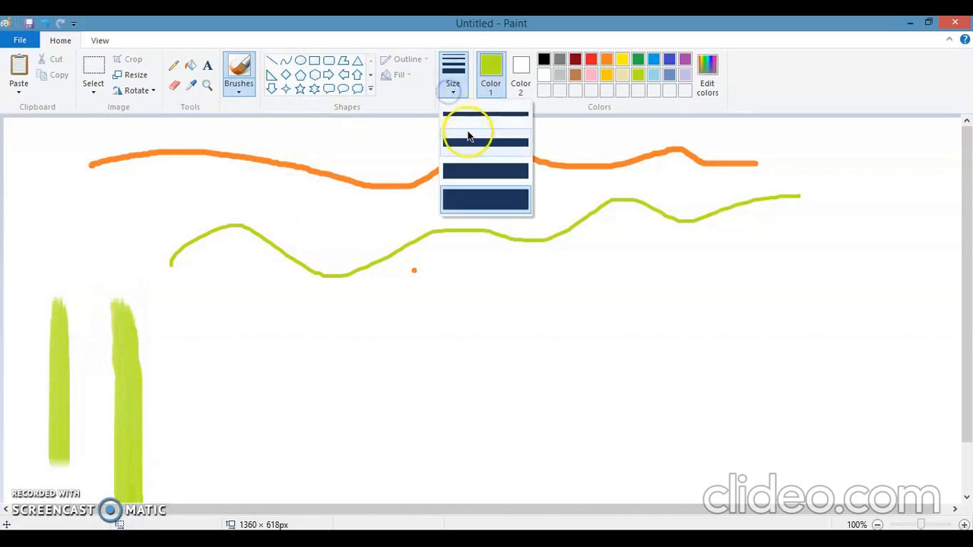
left_click(467, 133)
left_click_drag(183, 302, 210, 505)
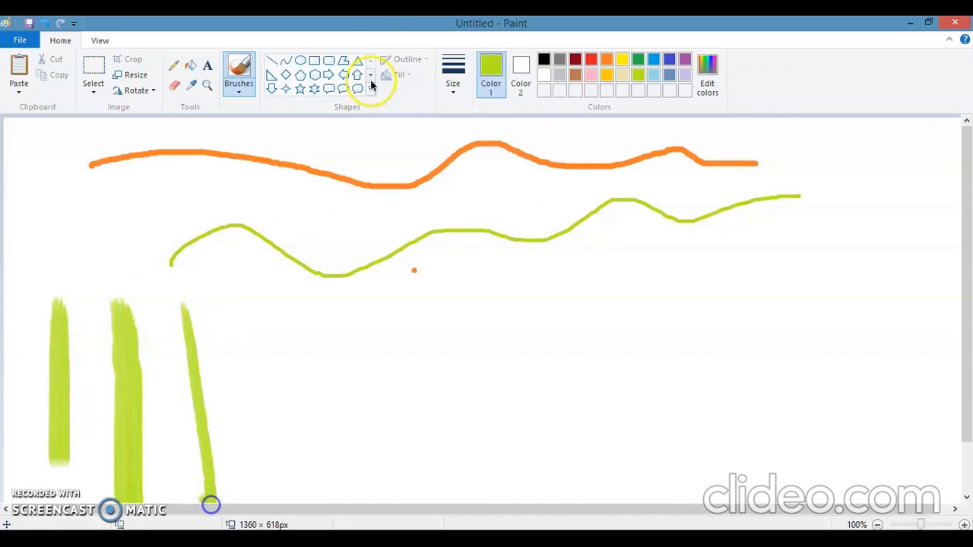
left_click(452, 82)
left_click(460, 111)
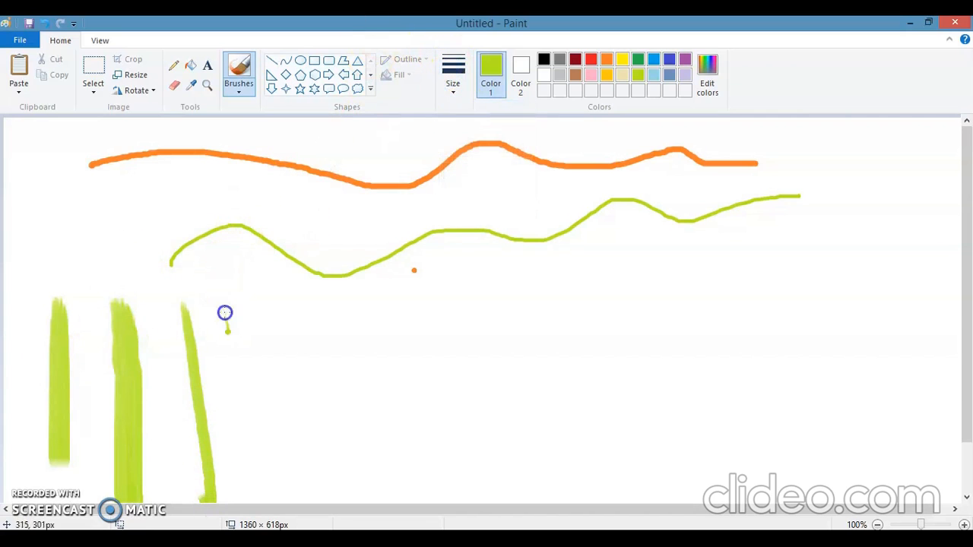
left_click_drag(225, 313, 266, 511)
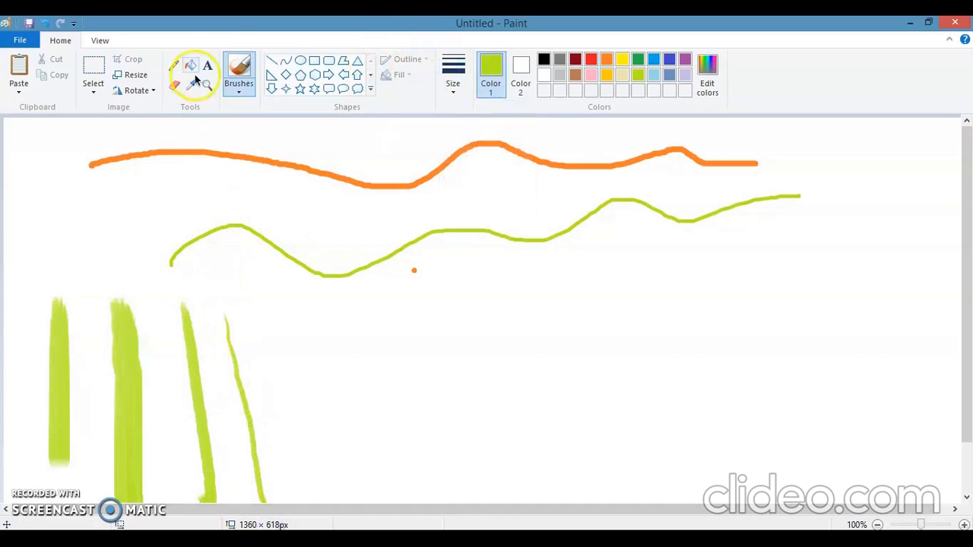
- With the Airbrush and indigo as Color 1, spray looping scribbles and a vertical line across the canvas's middle
left_click(175, 66)
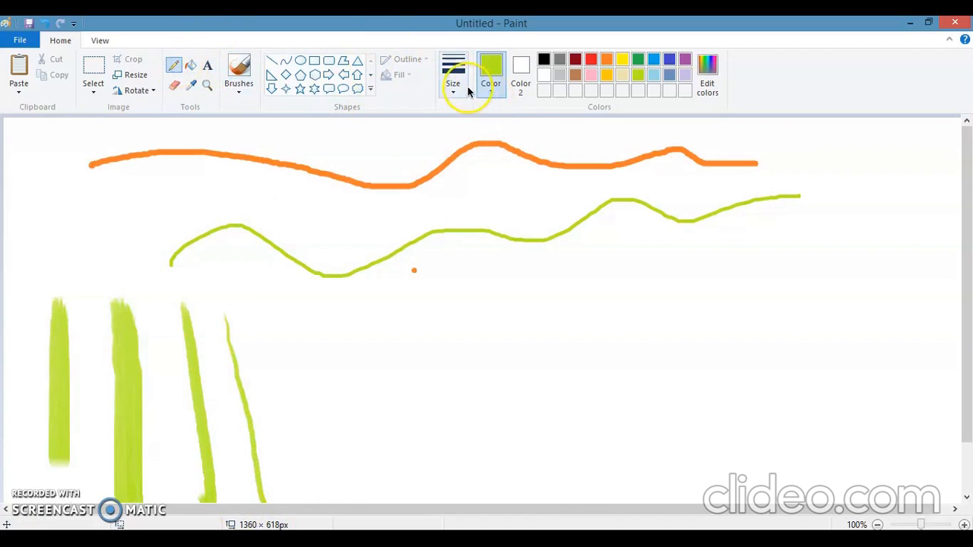
left_click(459, 85)
left_click(251, 87)
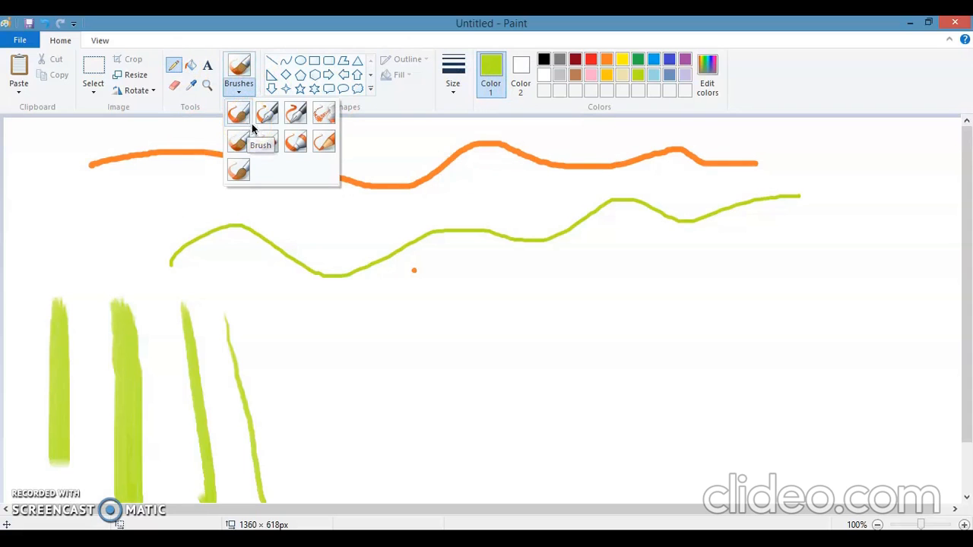
left_click(325, 112)
left_click(669, 59)
mouse_move(318, 281)
left_mouse_down()
mouse_move(338, 296)
mouse_move(452, 413)
mouse_move(458, 319)
mouse_move(537, 402)
mouse_move(600, 206)
mouse_move(279, 372)
mouse_move(414, 425)
mouse_move(565, 431)
mouse_move(412, 387)
mouse_move(694, 345)
mouse_move(689, 267)
mouse_move(678, 462)
left_mouse_up()
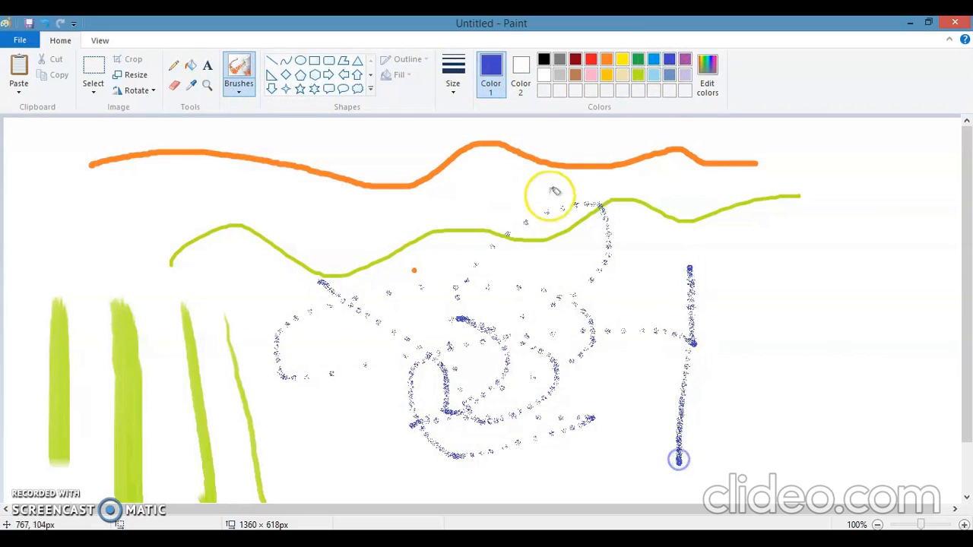
- Set the Airbrush to its thickest size and spray wide wavy indigo bands along the canvas's right side
left_click(453, 91)
left_click(472, 200)
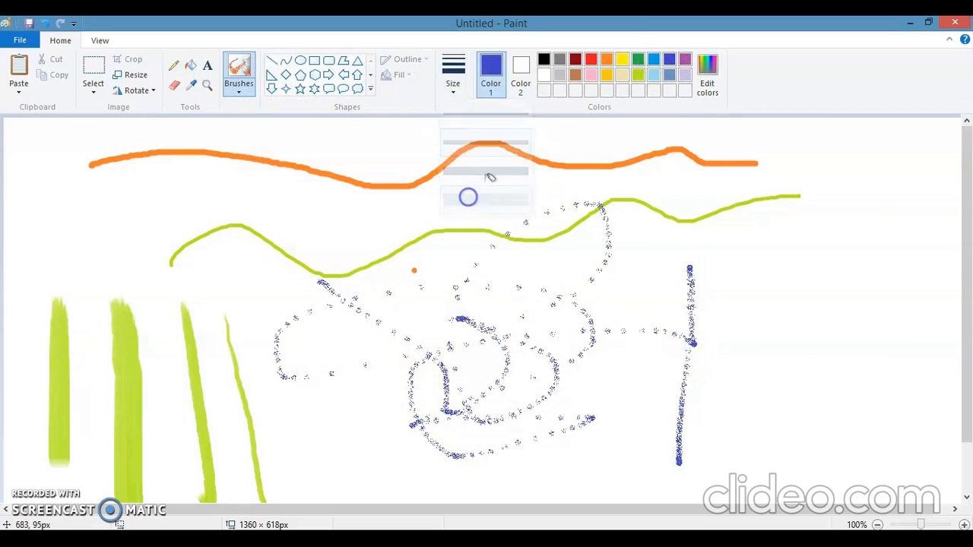
mouse_move(880, 206)
left_mouse_down()
mouse_move(820, 308)
mouse_move(863, 362)
mouse_move(889, 416)
mouse_move(848, 488)
mouse_move(810, 429)
mouse_move(776, 319)
mouse_move(744, 275)
mouse_move(788, 212)
mouse_move(765, 154)
left_mouse_up()
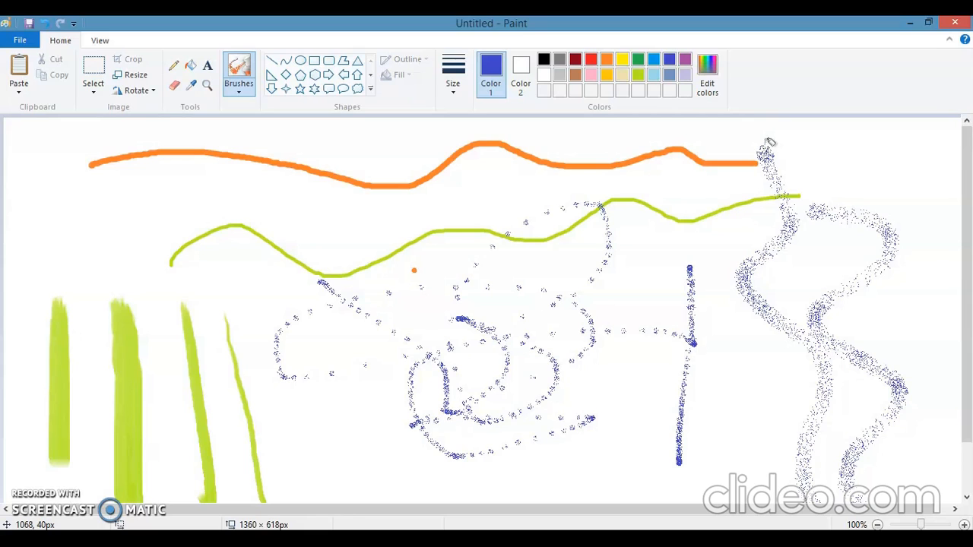
- Clear the whole canvas and draw two indigo Pencil lines in its upper-left area, one thin and one with the thickest size
key("ctrl+a")
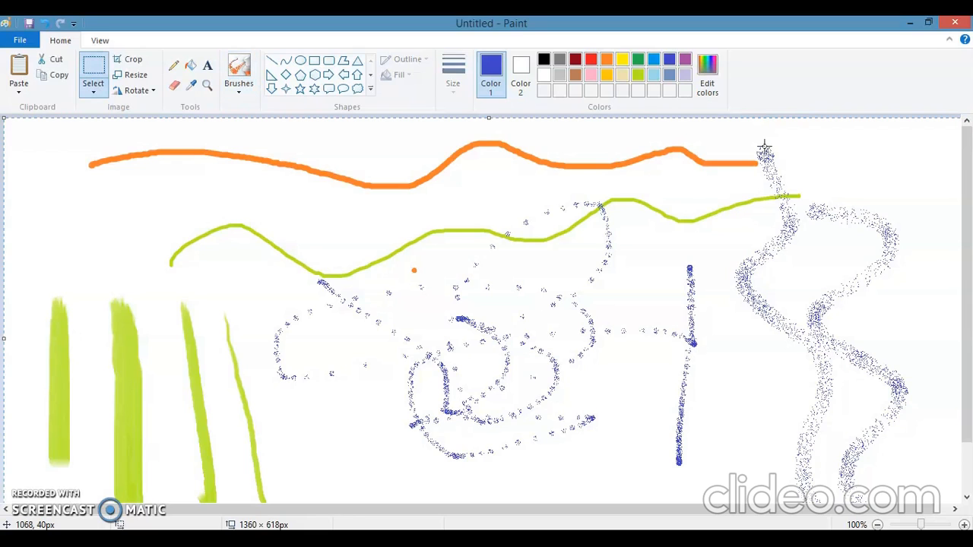
key("Delete")
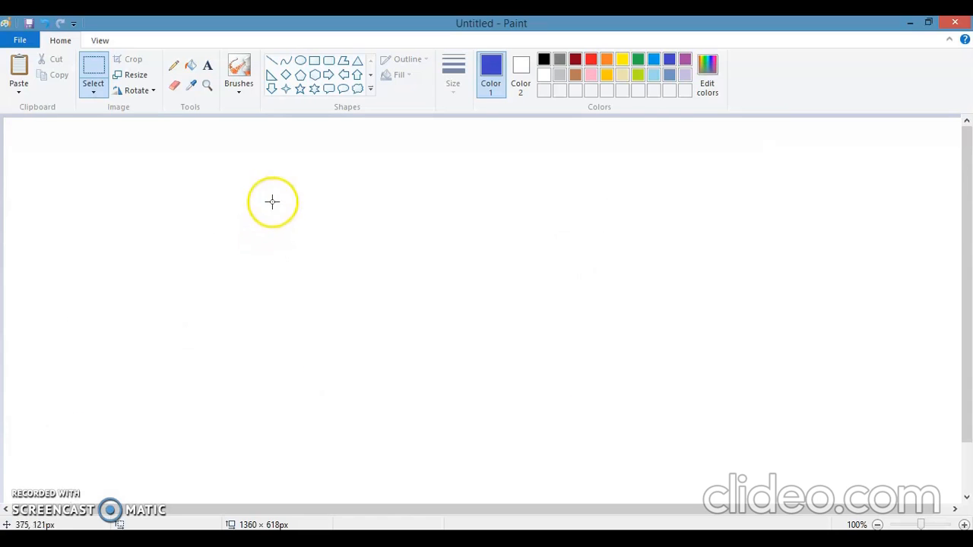
left_click(175, 67)
left_click_drag(18, 139, 153, 138)
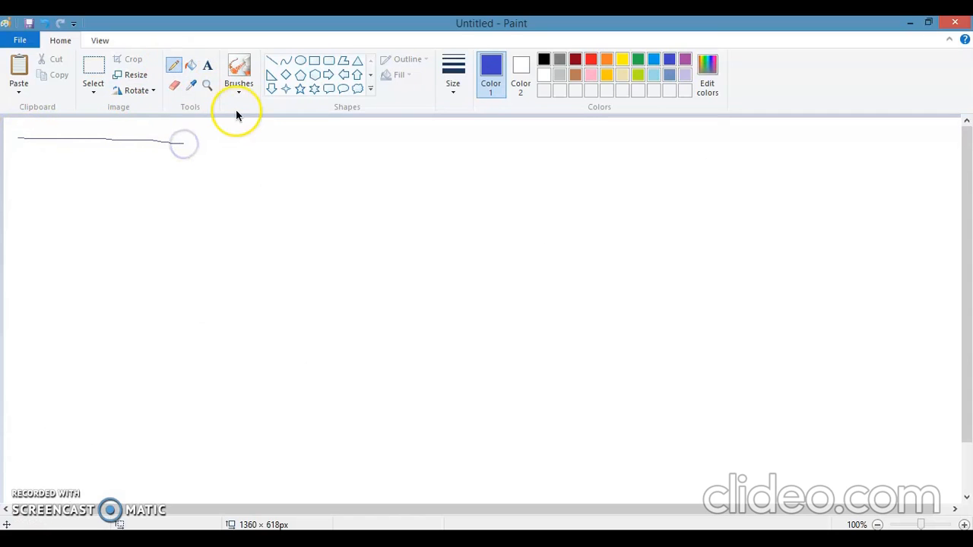
left_click(454, 83)
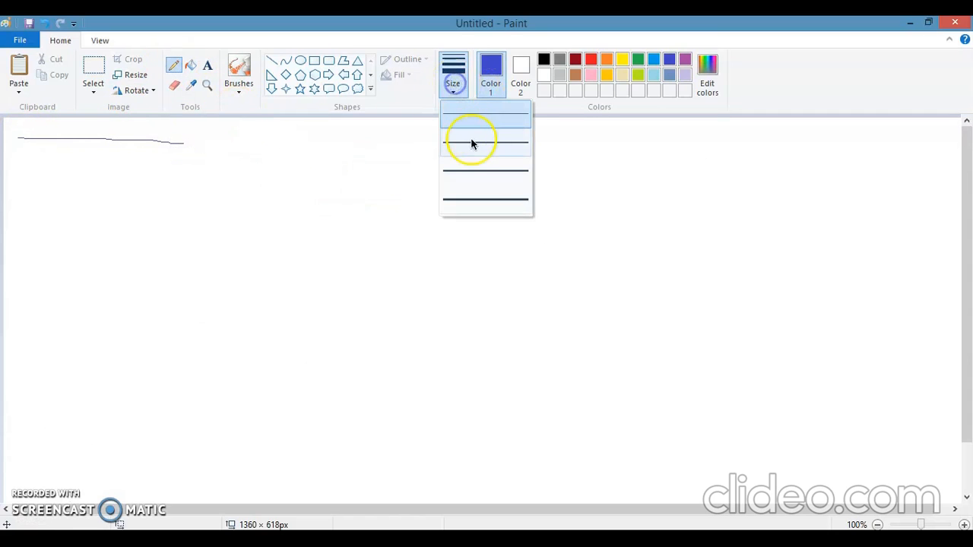
left_click(472, 204)
left_click_drag(33, 165, 296, 179)
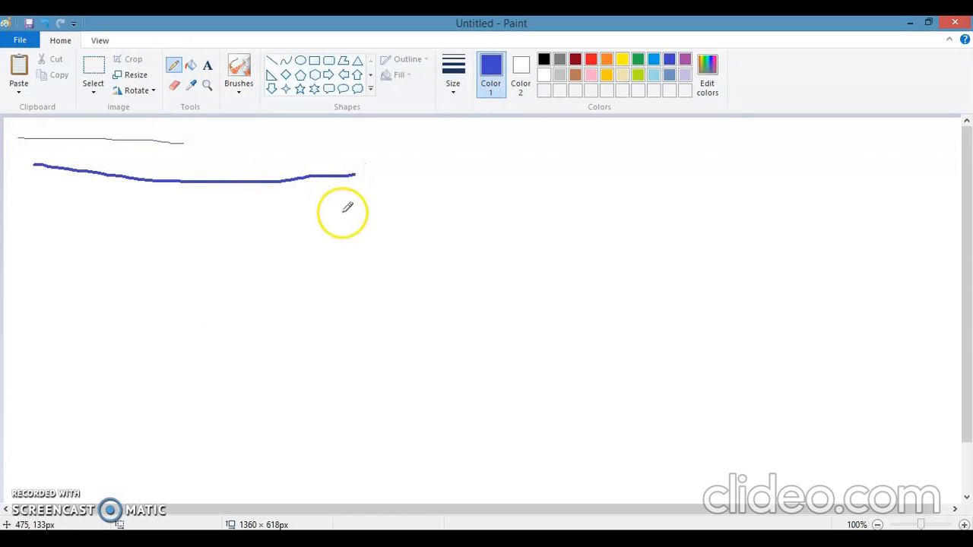
- Paint a long indigo stroke with Calligraphy brush 2 below the two Pencil lines
left_click(238, 89)
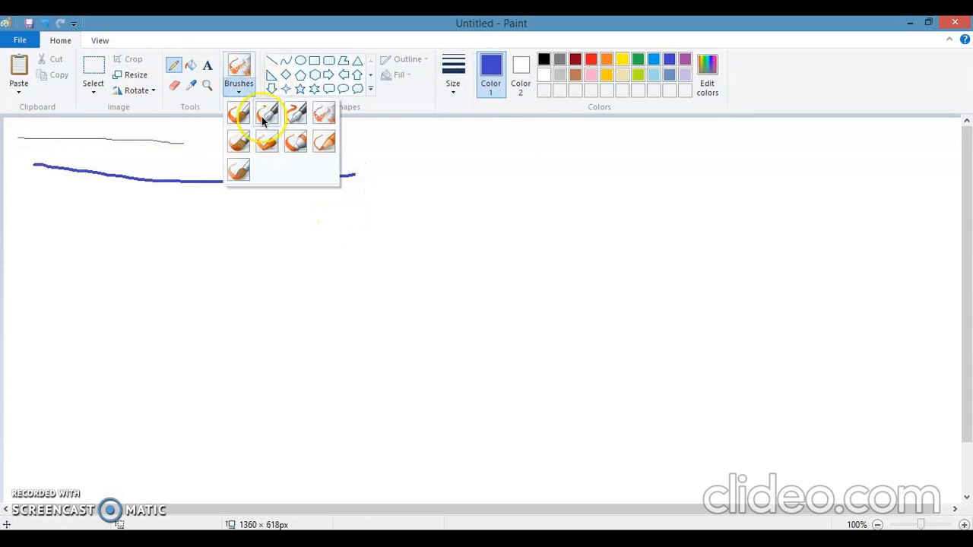
left_click(293, 113)
left_click_drag(10, 201, 290, 218)
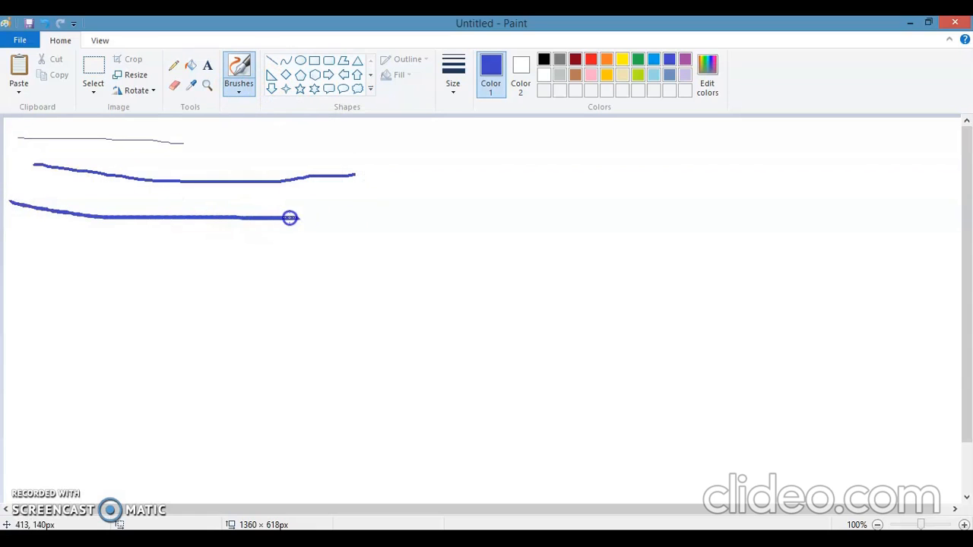
left_click_drag(407, 216, 410, 215)
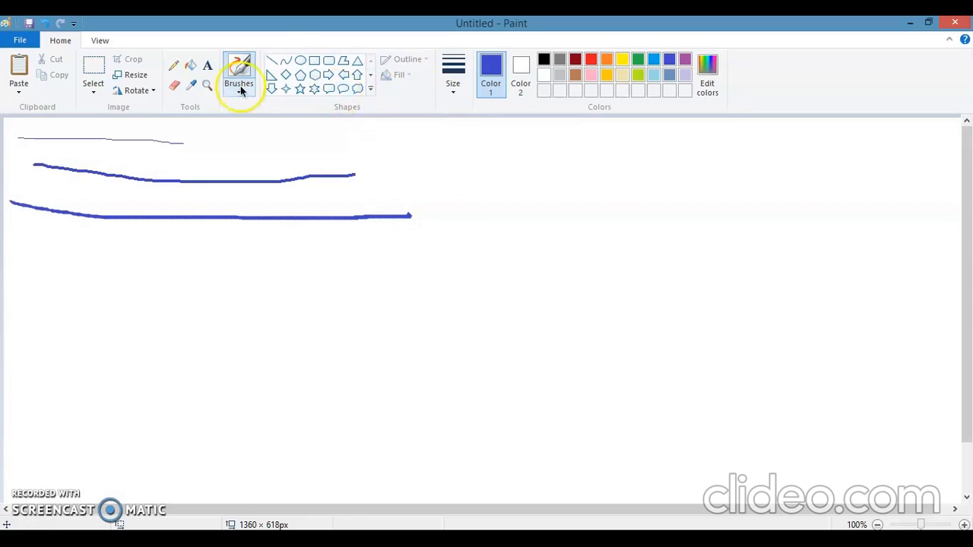
- With the Line shape, draw a horizontal indigo line about 1239 px long and a vertical one about 602 px long crossing it
left_click(274, 61)
mouse_move(22, 319)
left_mouse_down()
mouse_move(193, 332)
mouse_move(509, 330)
mouse_move(836, 313)
mouse_move(904, 320)
left_mouse_up()
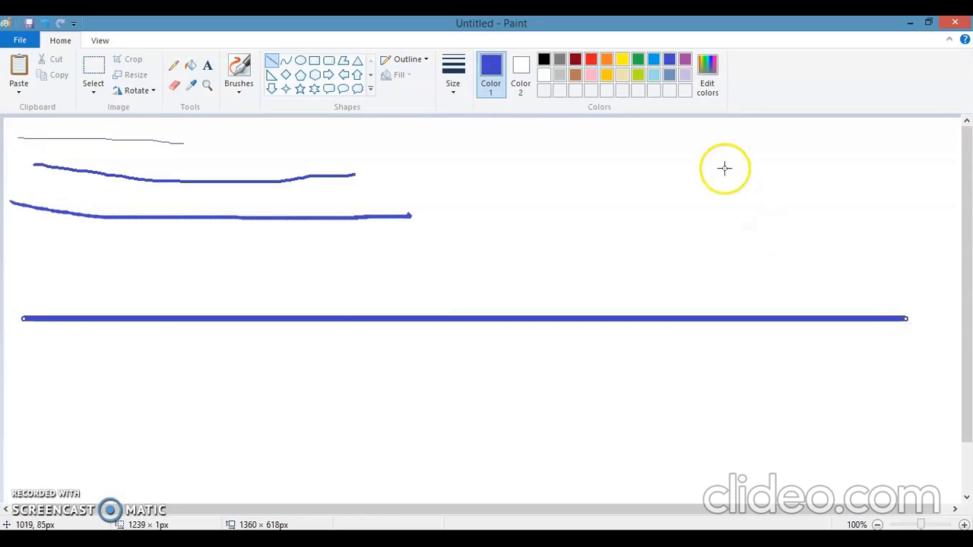
mouse_move(613, 120)
left_mouse_down()
mouse_move(657, 432)
mouse_move(614, 546)
left_mouse_up()
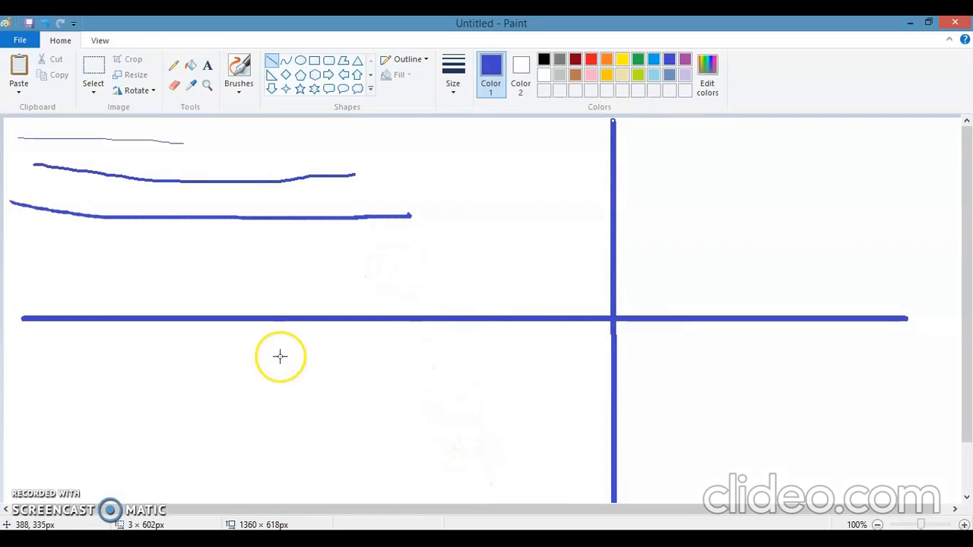
left_click(451, 86)
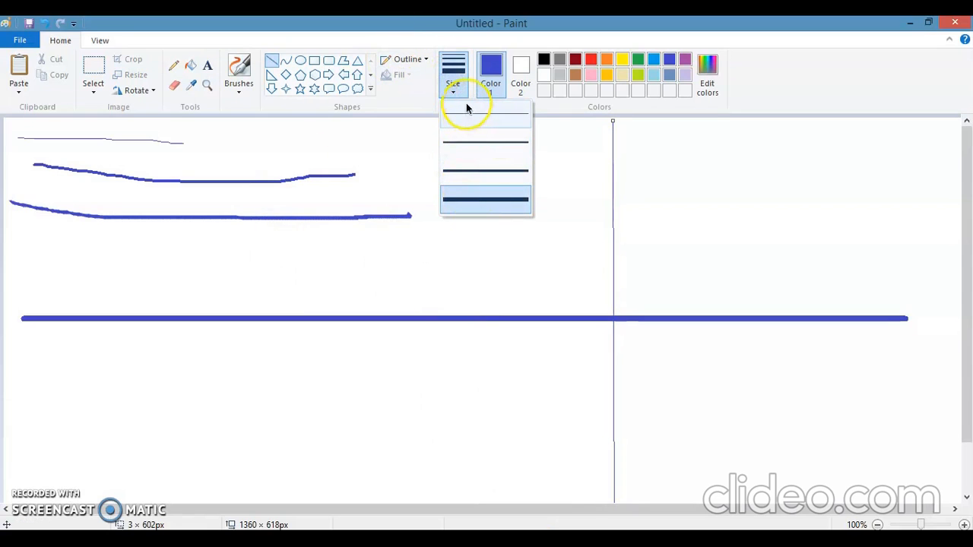
left_click(467, 102)
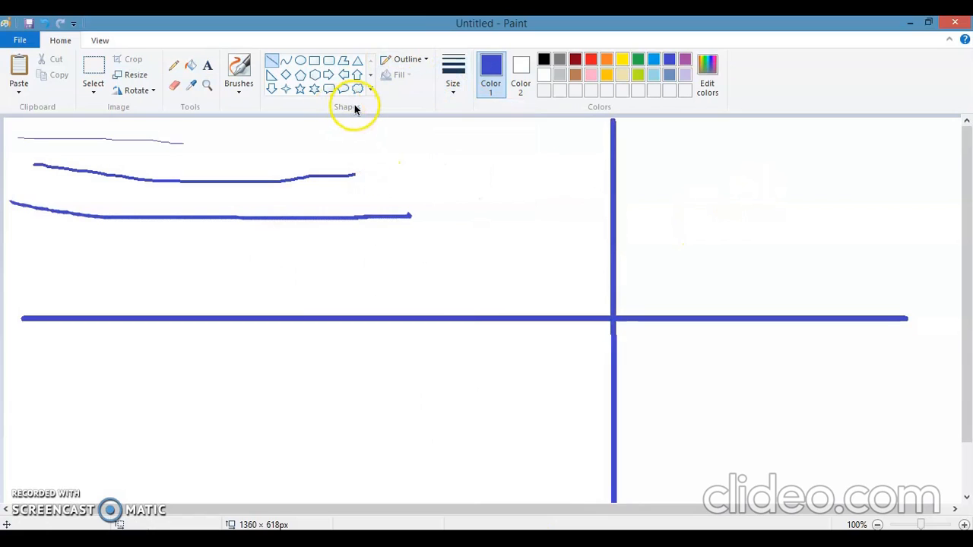
- Clear the whole canvas and draw a gold straight line about 599 px long with the thinnest size near the upper edge
key("ctrl+a")
key("Delete")
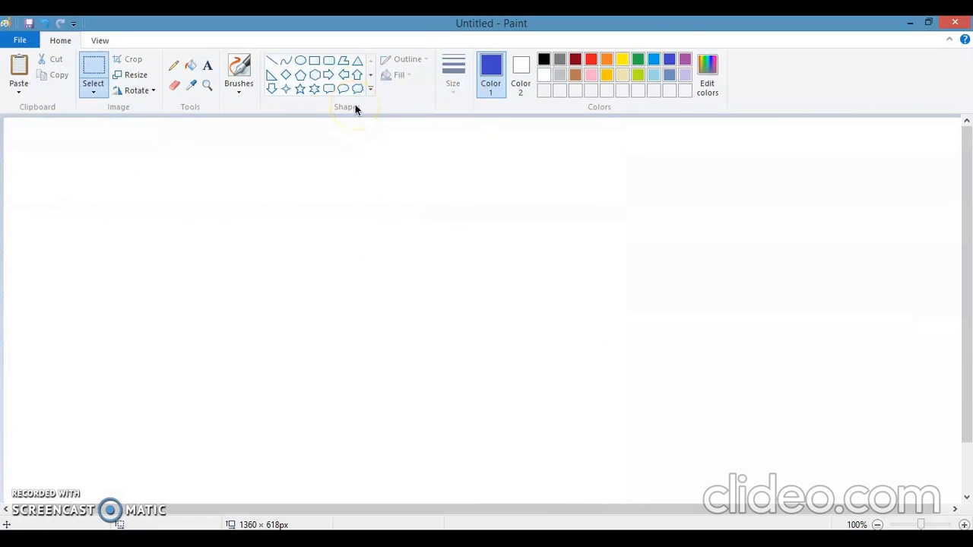
left_click(639, 59)
left_click(607, 75)
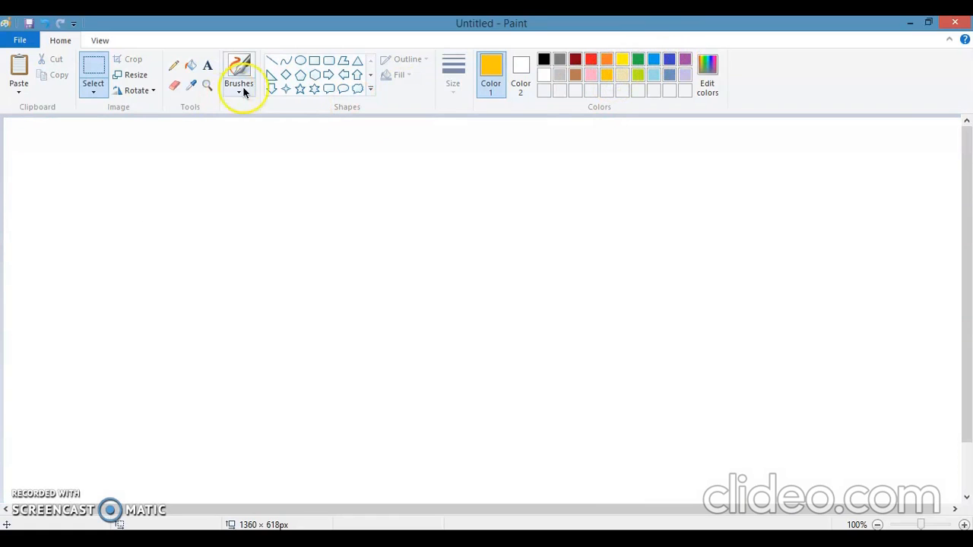
left_click(273, 63)
left_click(454, 92)
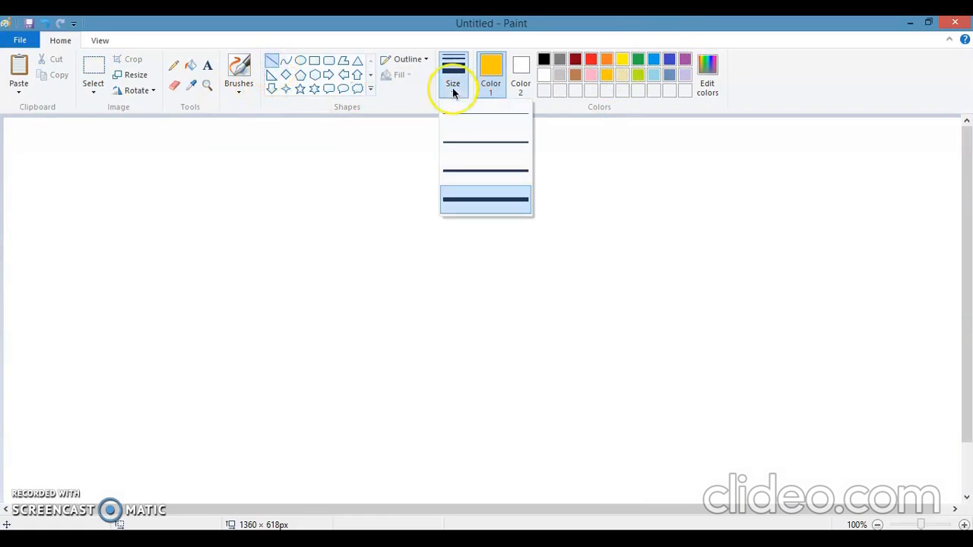
left_click(465, 116)
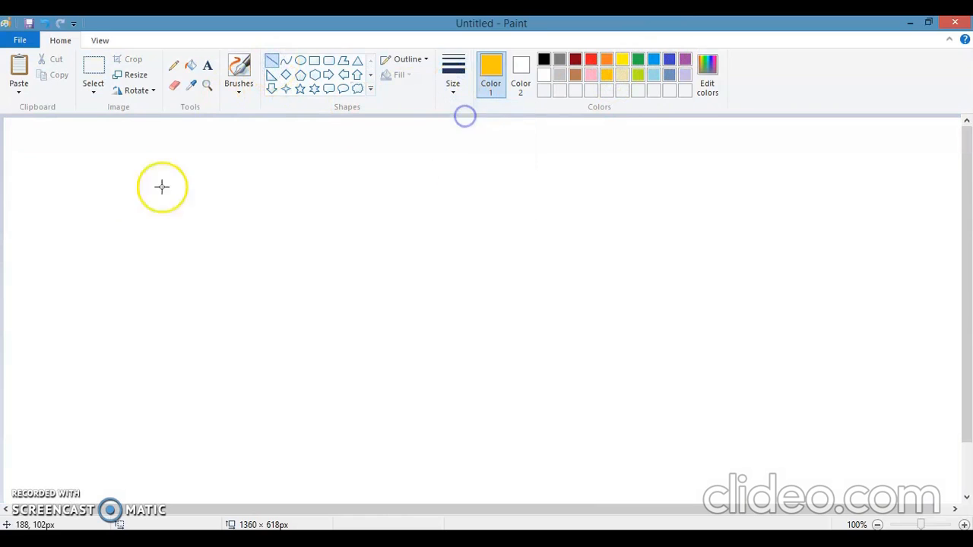
mouse_move(113, 150)
left_mouse_down()
mouse_move(507, 163)
mouse_move(540, 154)
left_mouse_up()
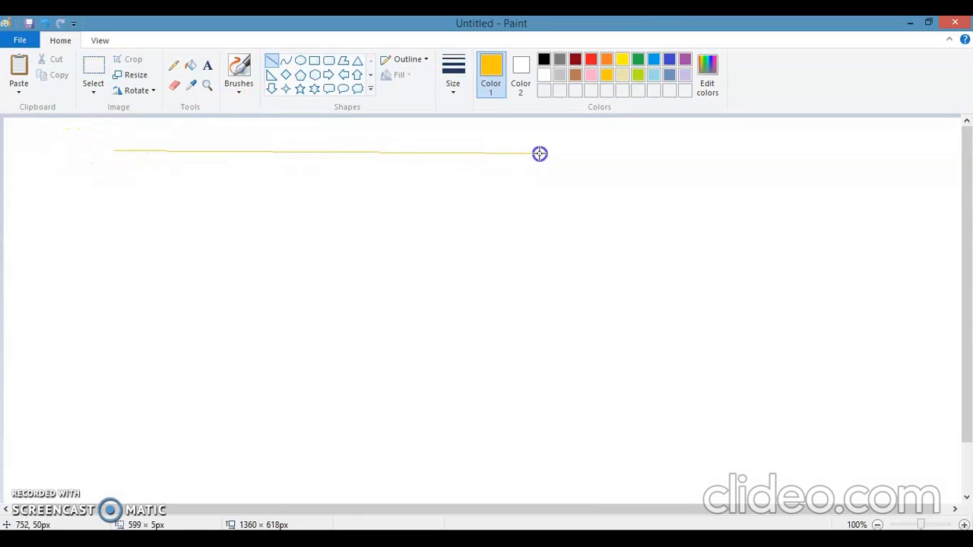
- Replace the thin gold line with one about 718 px long in the second line size
left_click(451, 90)
left_click(454, 139)
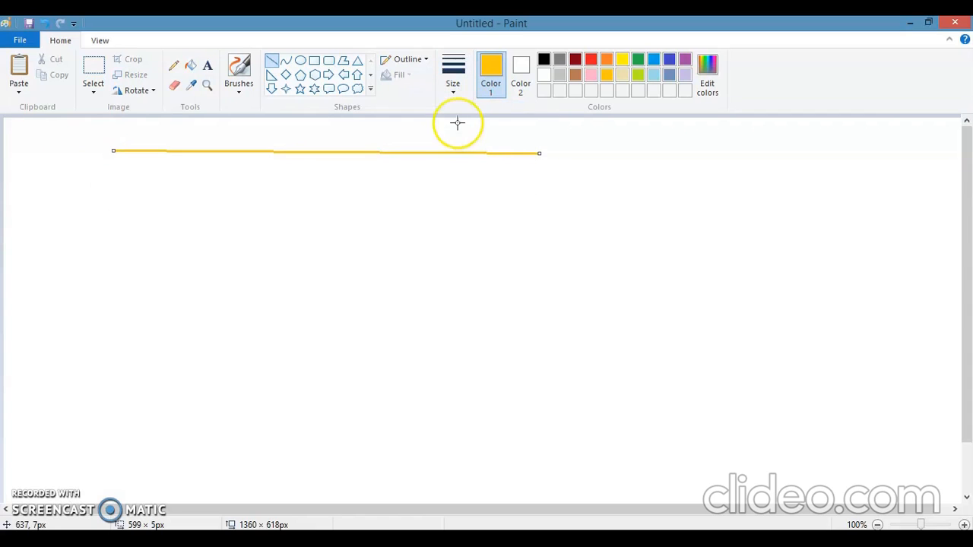
key("ctrl+z")
mouse_move(176, 151)
left_mouse_down()
mouse_move(680, 152)
mouse_move(686, 163)
left_mouse_up()
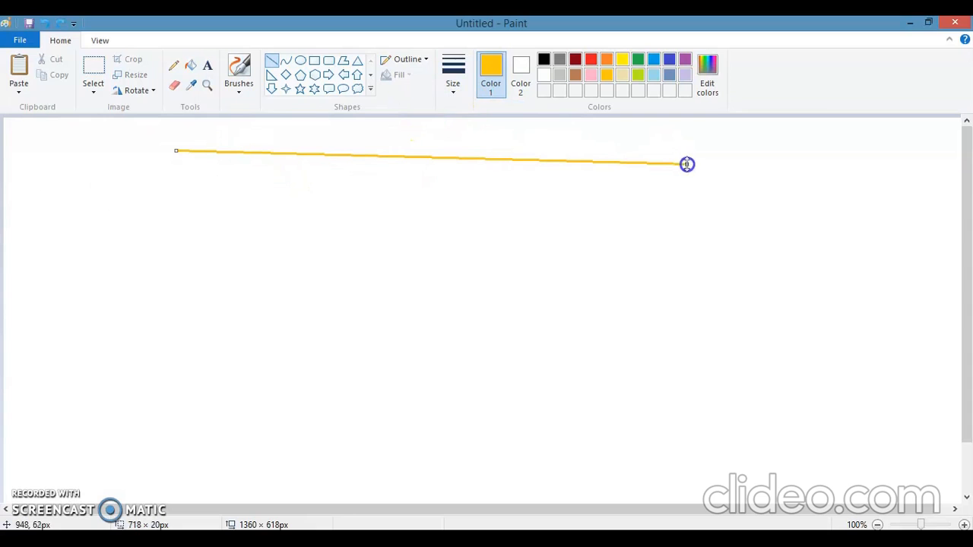
- Draw a second, horizontal gold line about 946 px long below the first in the third line size
left_click(452, 90)
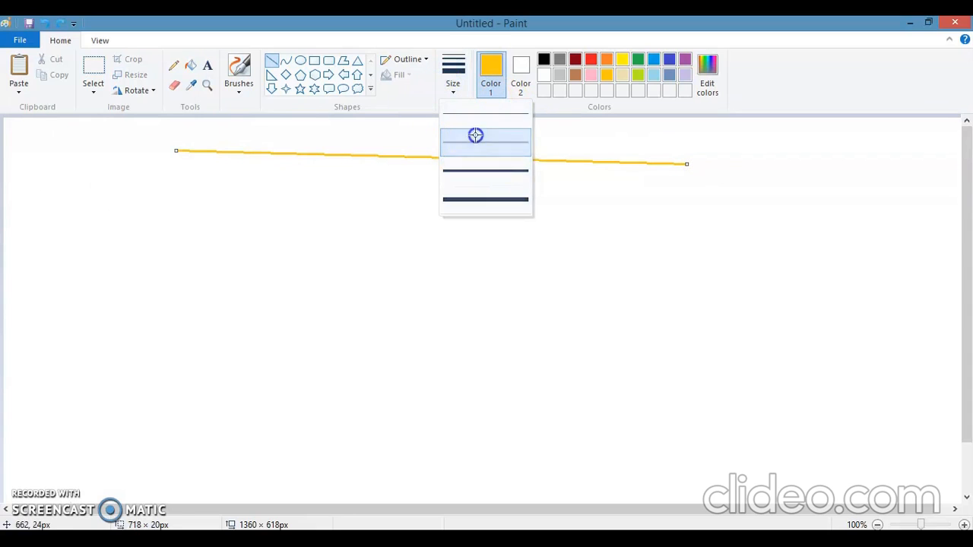
left_click(475, 135)
left_click(452, 80)
left_click(482, 168)
left_click_drag(143, 207, 818, 209)
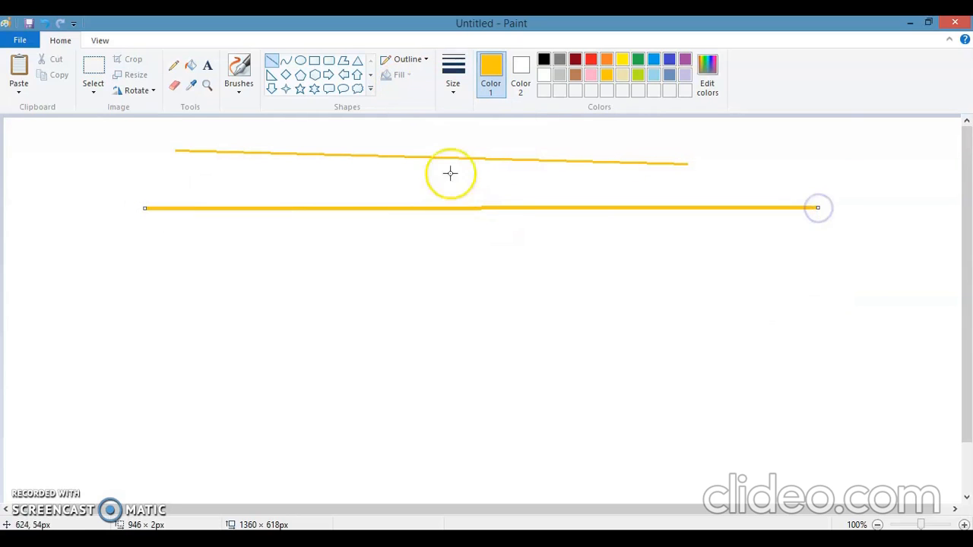
- Change the second gold line to the thickest size and draw another gold line below it, nearly spanning the canvas
left_click(452, 90)
left_click(456, 199)
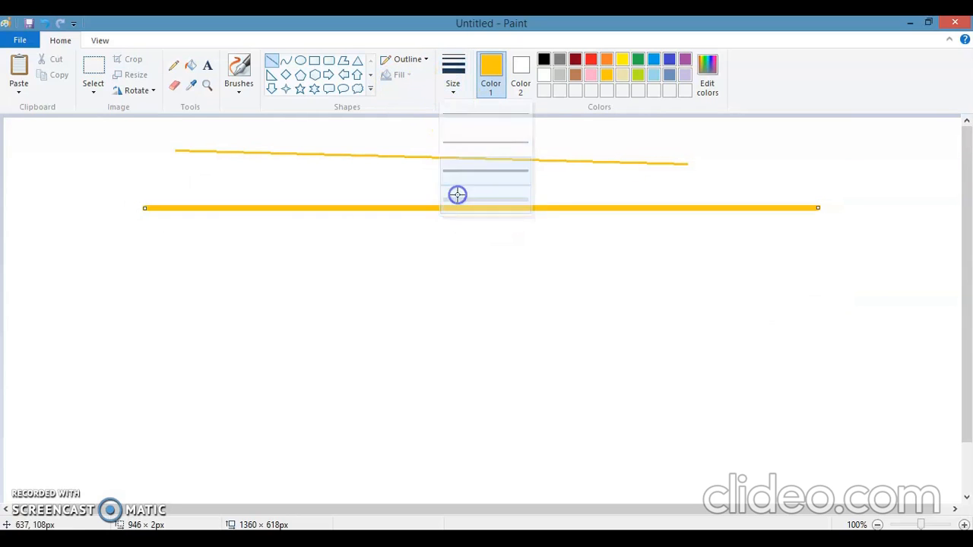
mouse_move(51, 280)
left_mouse_down()
mouse_move(112, 315)
mouse_move(892, 322)
mouse_move(924, 283)
left_mouse_up()
left_click(924, 256)
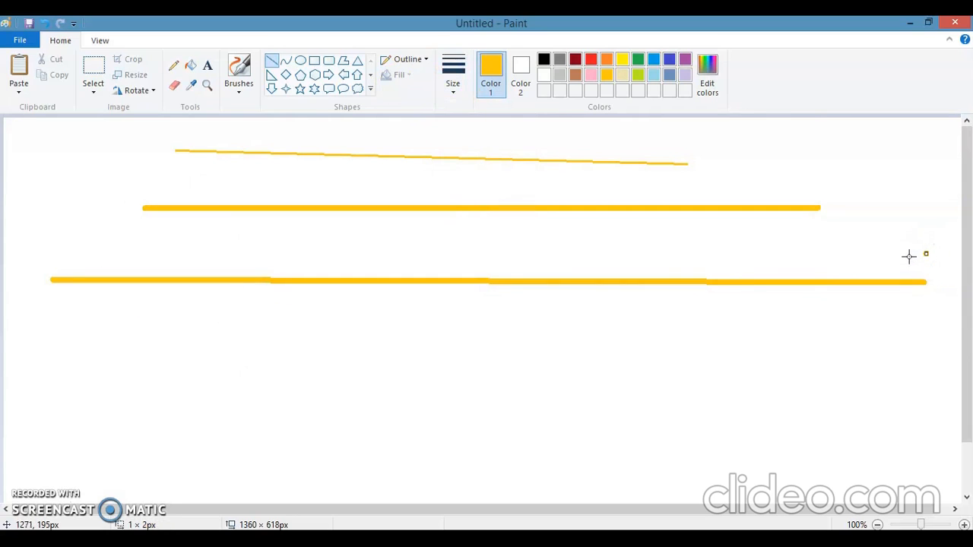
- Clear the whole canvas and draw a steep orange straight line in the thinnest size near the canvas's left edge
key("ctrl+a")
key("Delete")
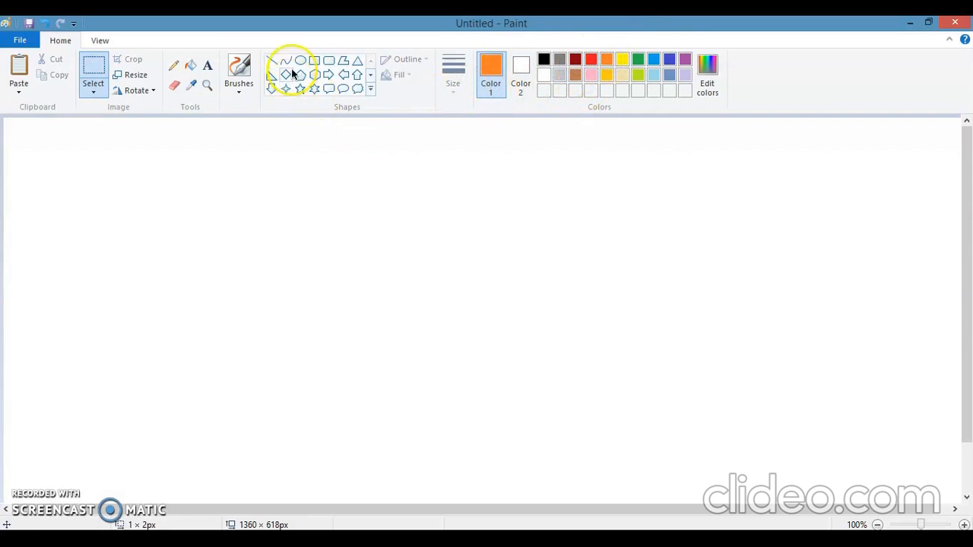
left_click(270, 61)
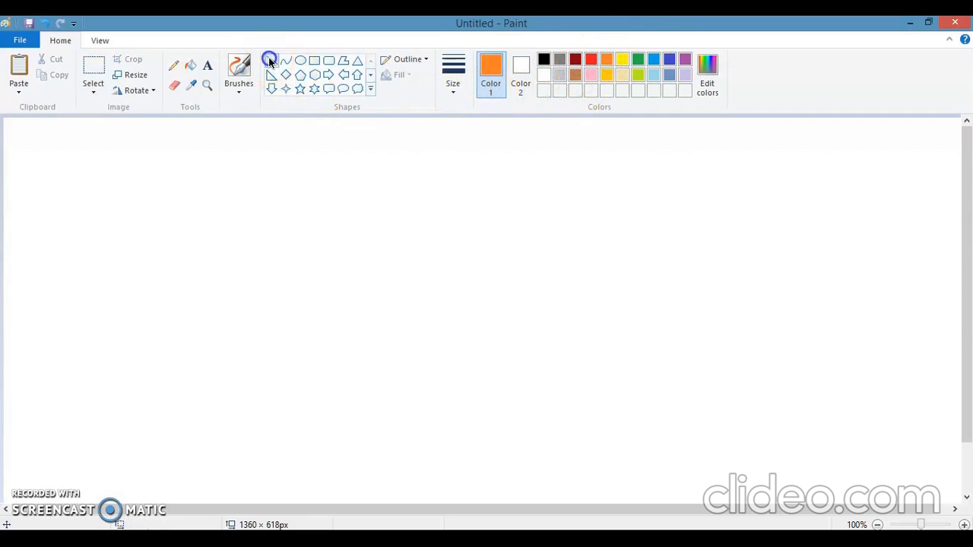
left_click(456, 93)
left_click(461, 114)
left_click_drag(74, 147, 93, 392)
left_click(117, 371)
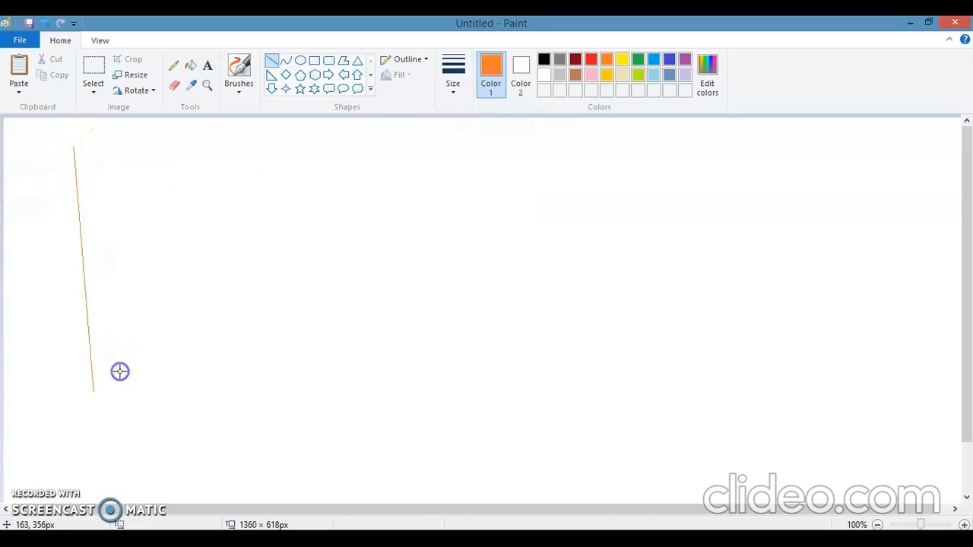
- Draw two more steep orange lines to the right of the thin one, in the second and third line sizes
left_click(456, 86)
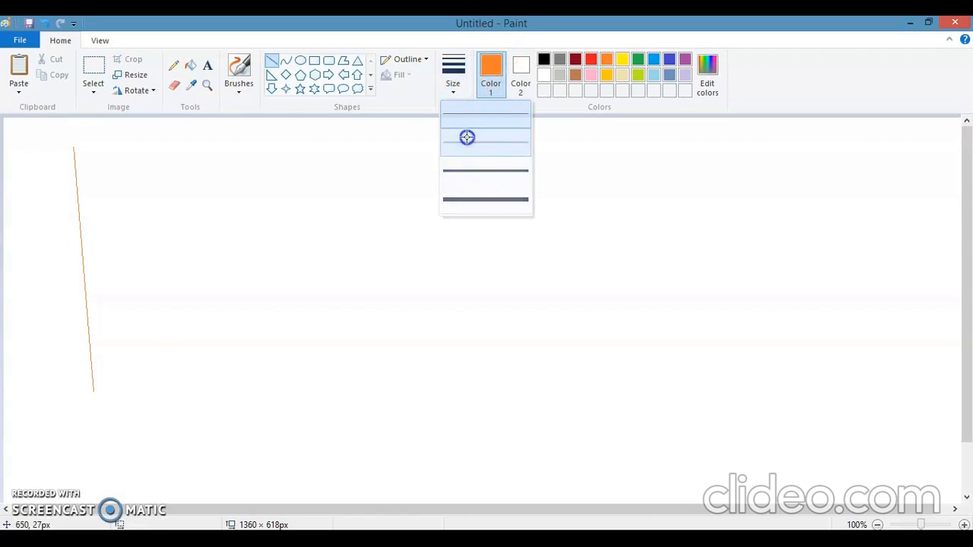
left_click(467, 136)
left_click_drag(140, 146, 172, 412)
left_click(454, 80)
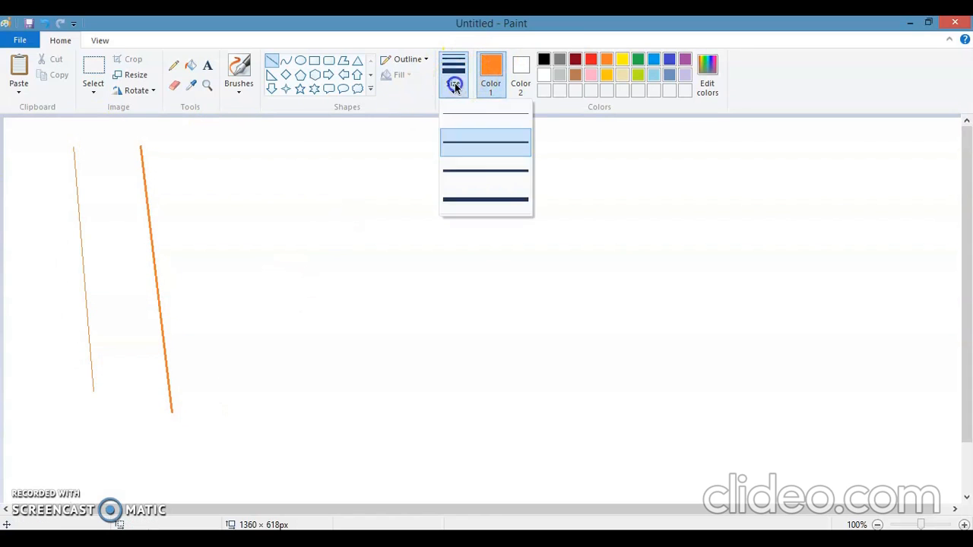
left_click(463, 168)
left_click_drag(200, 141, 247, 455)
left_click(287, 455)
- In the thickest size, draw a steep orange line about 494 px tall, a horizontal one about 706 px long and a vertical one about 513 px tall
left_click(453, 80)
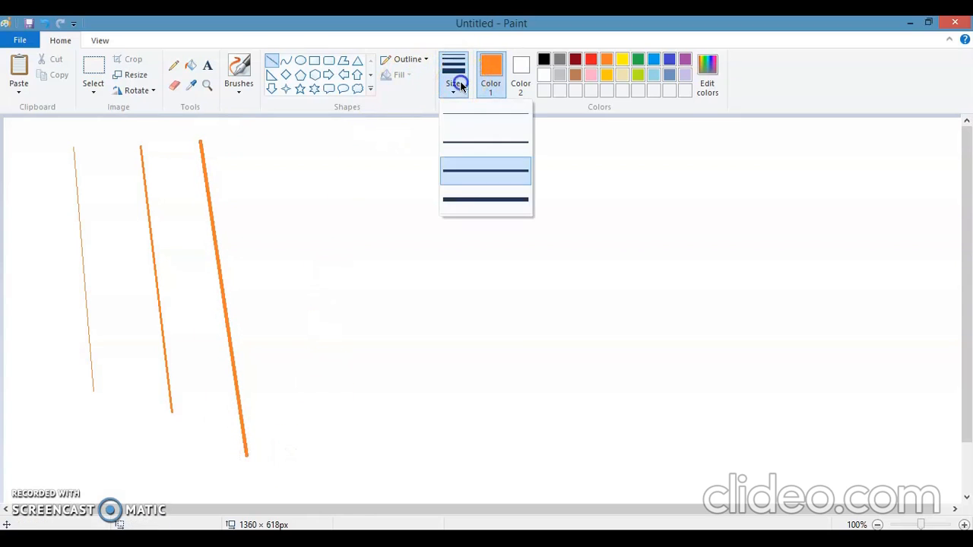
left_click(458, 200)
left_click_drag(259, 126, 310, 476)
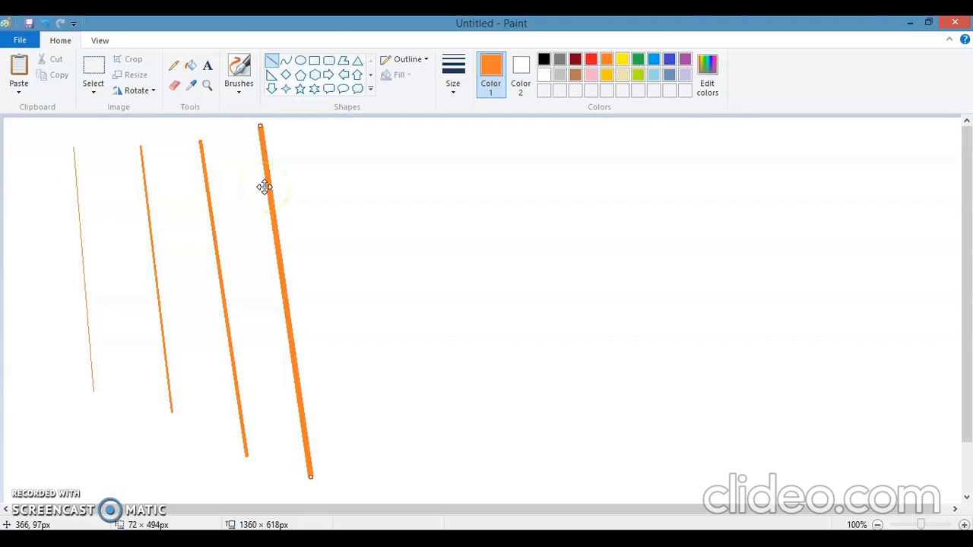
left_click_drag(405, 159, 909, 163)
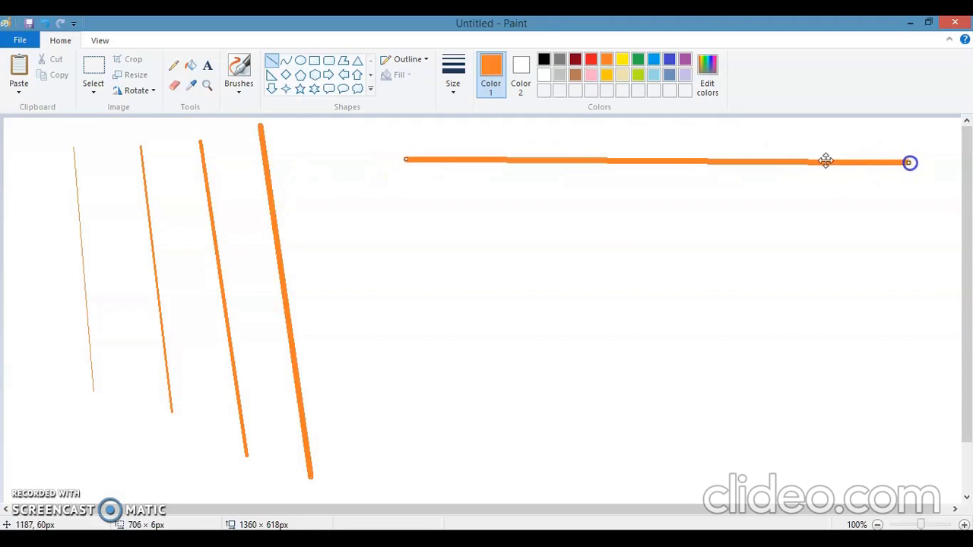
mouse_move(365, 150)
left_mouse_down()
mouse_move(326, 413)
mouse_move(361, 511)
left_mouse_up()
- Clear the whole canvas and draw an orange Curve shape about 531 px wide, bent upward toward its right end
key("ctrl+a")
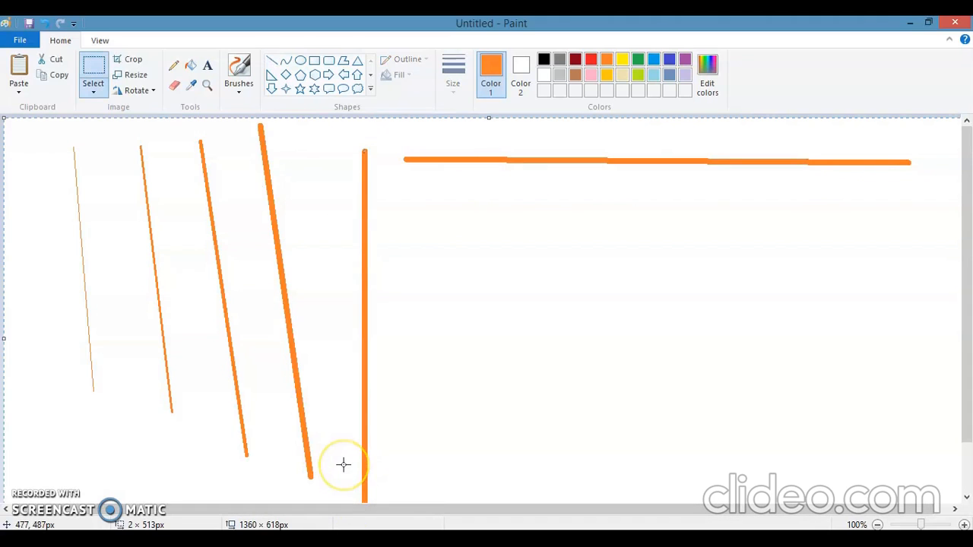
key("Delete")
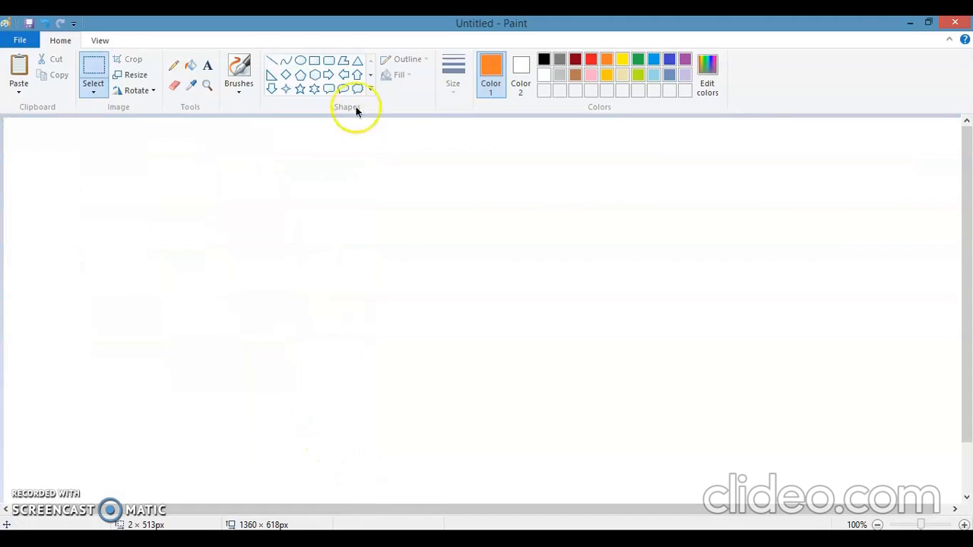
left_click(284, 61)
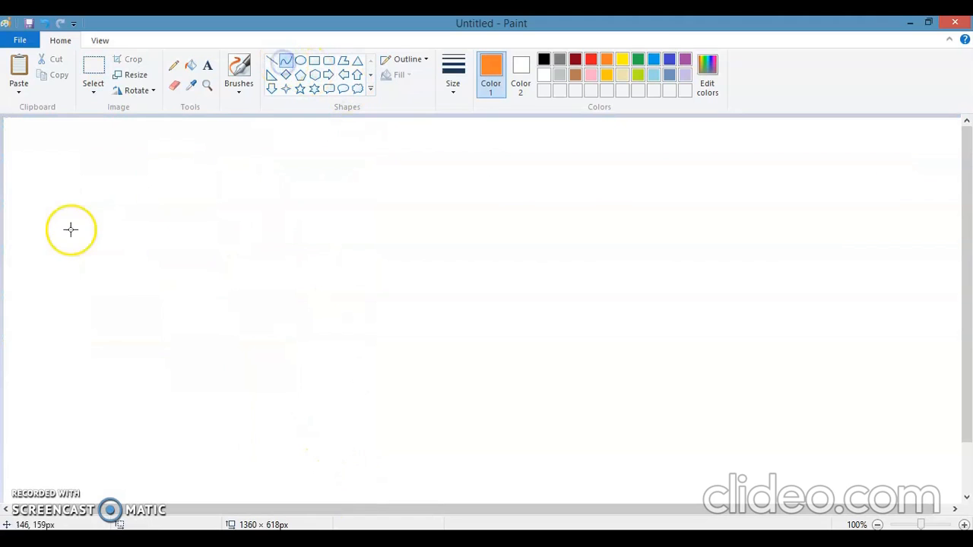
left_click_drag(48, 204, 428, 206)
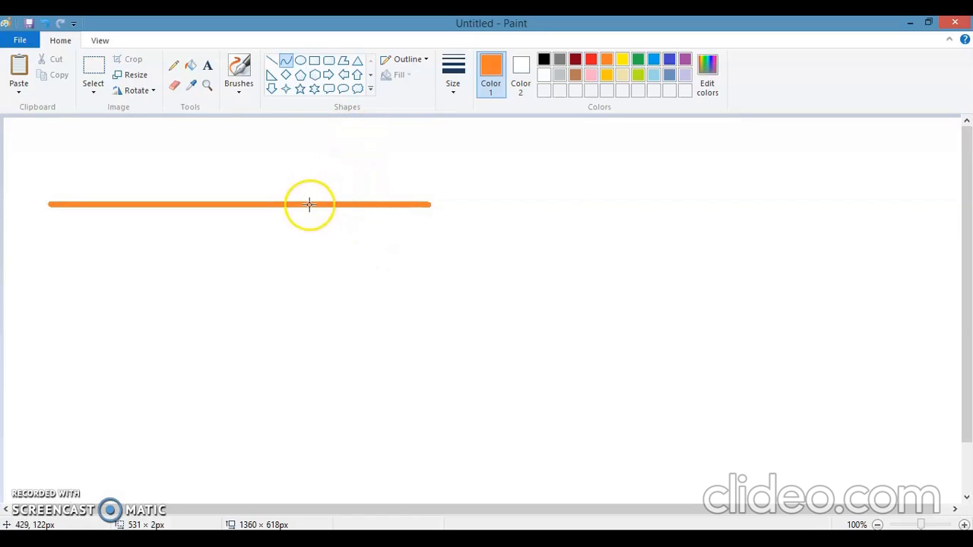
left_click(357, 148)
left_click(357, 149)
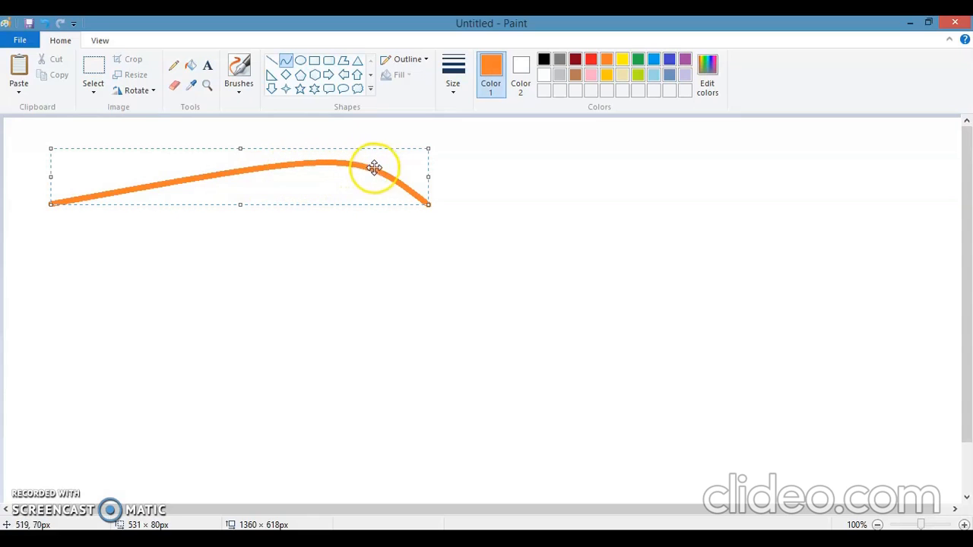
left_click(470, 202)
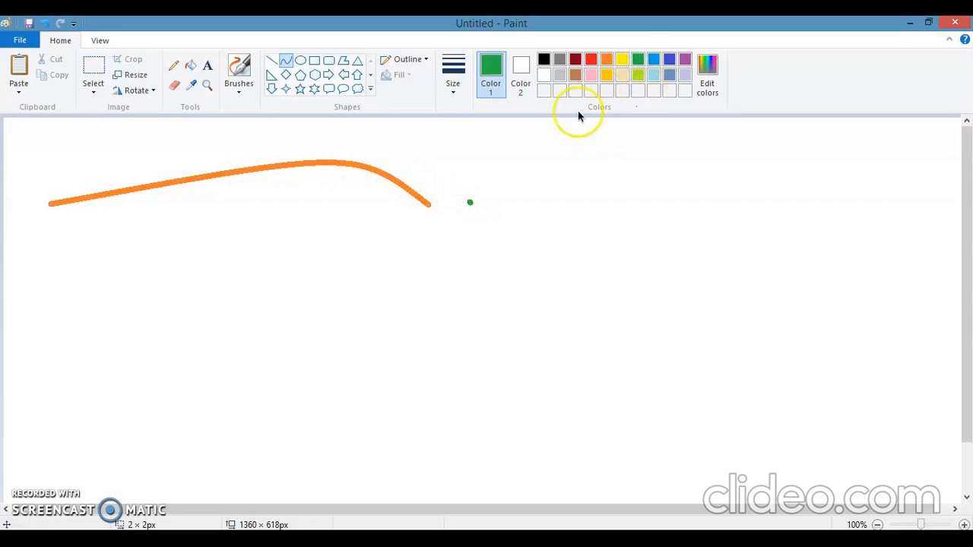
left_click(285, 59)
left_click_drag(46, 318, 916, 202)
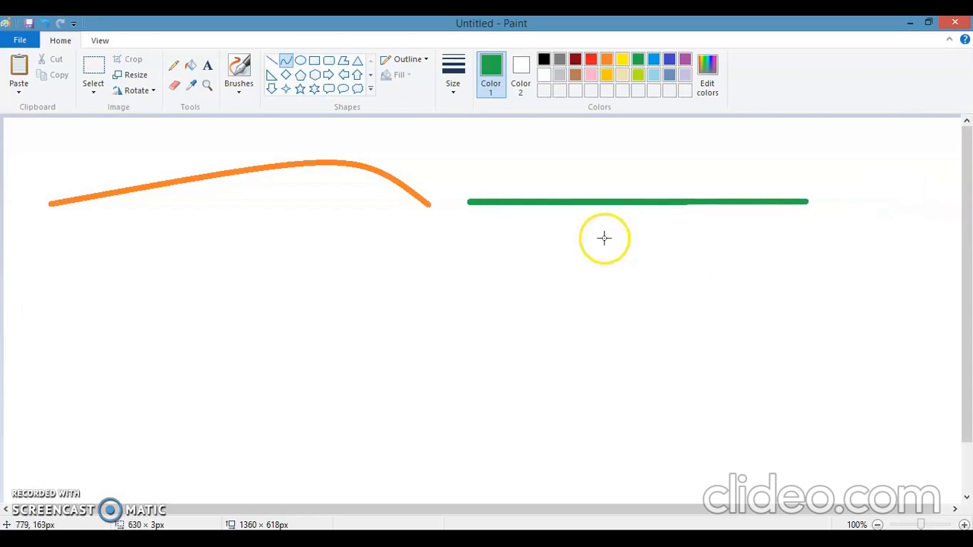
left_click(510, 257)
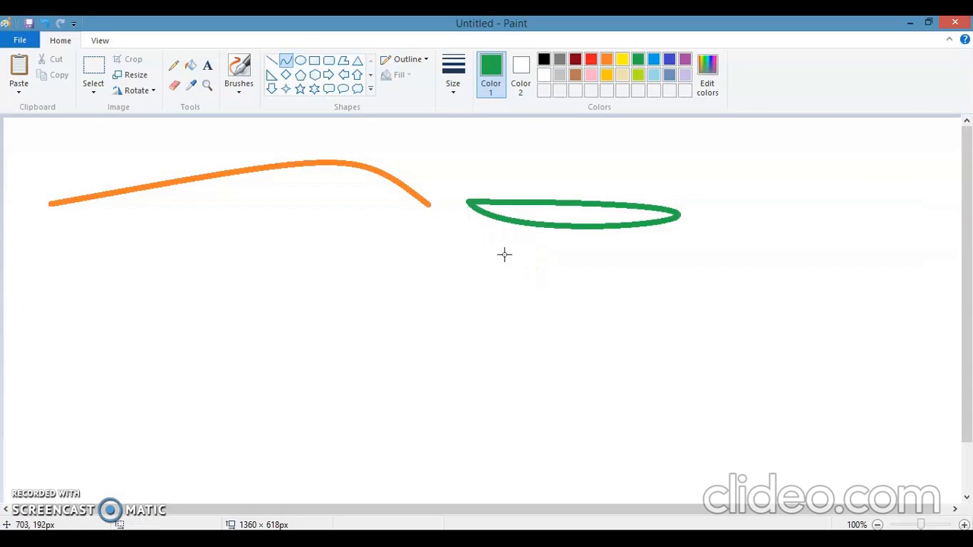
key("ctrl+z")
- Draw a green Curve shape about 610 px wide to the right of the orange one, bent downward near its left end
left_click_drag(507, 178, 947, 183)
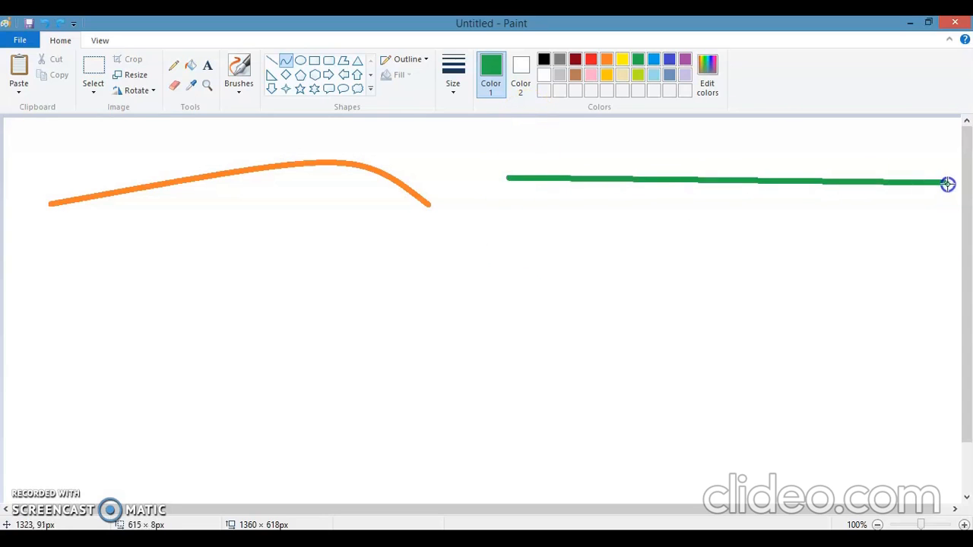
left_click(540, 228)
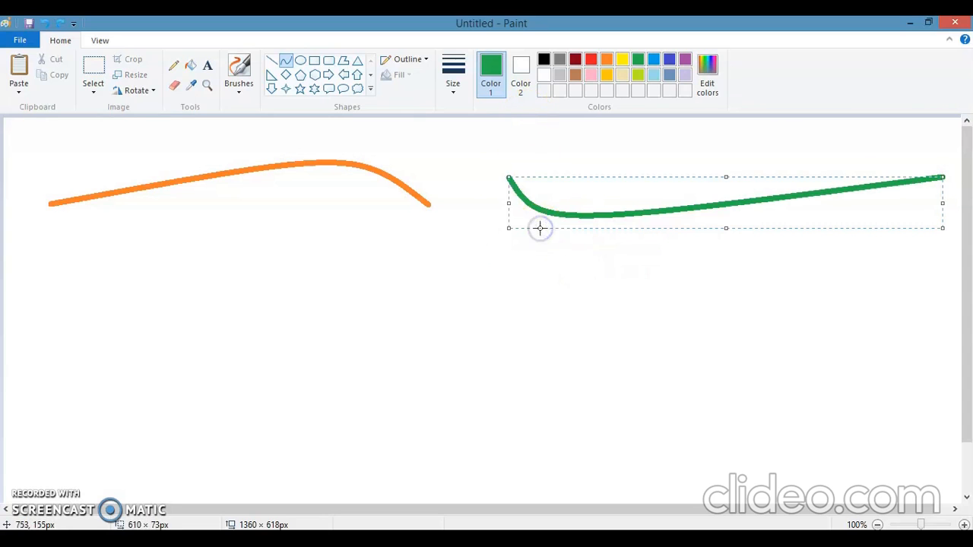
left_click(510, 153)
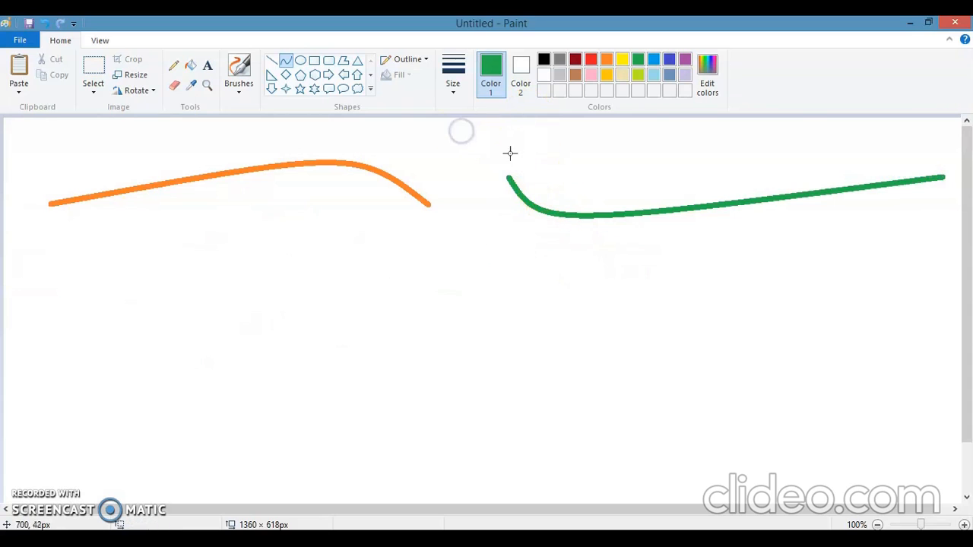
- Draw an indigo Curve shape about 373 px tall below the orange one, bowed out to the left
left_click(669, 60)
left_click_drag(248, 242, 242, 508)
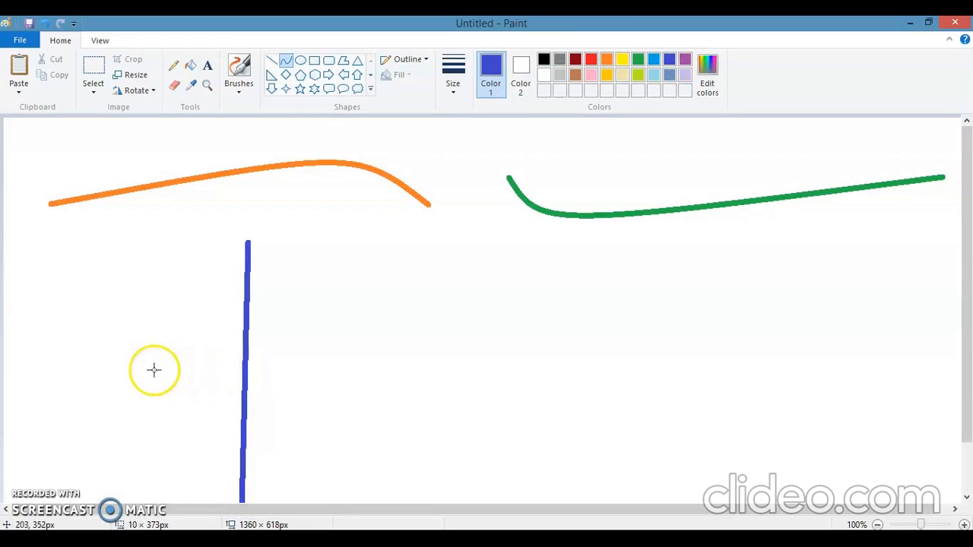
left_click(77, 366)
left_click(81, 353)
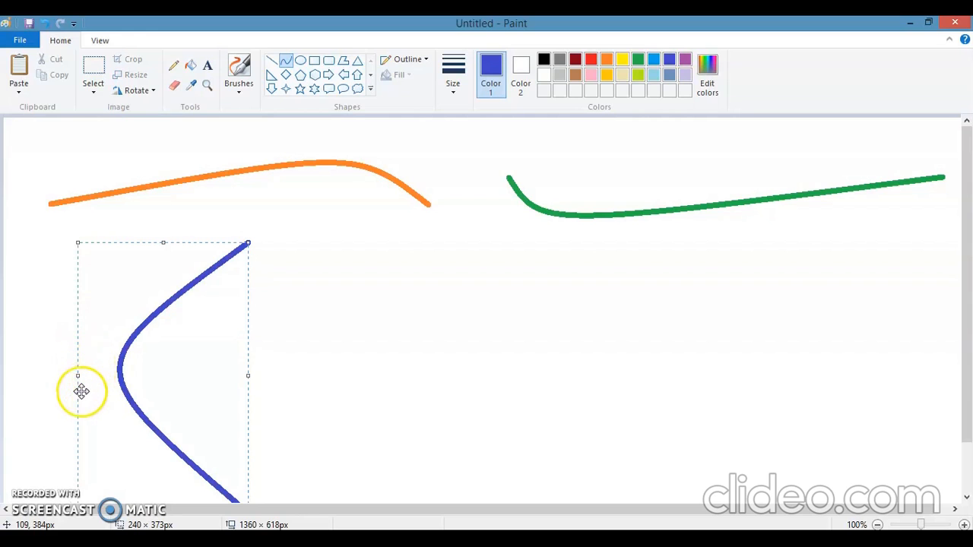
left_click(552, 309)
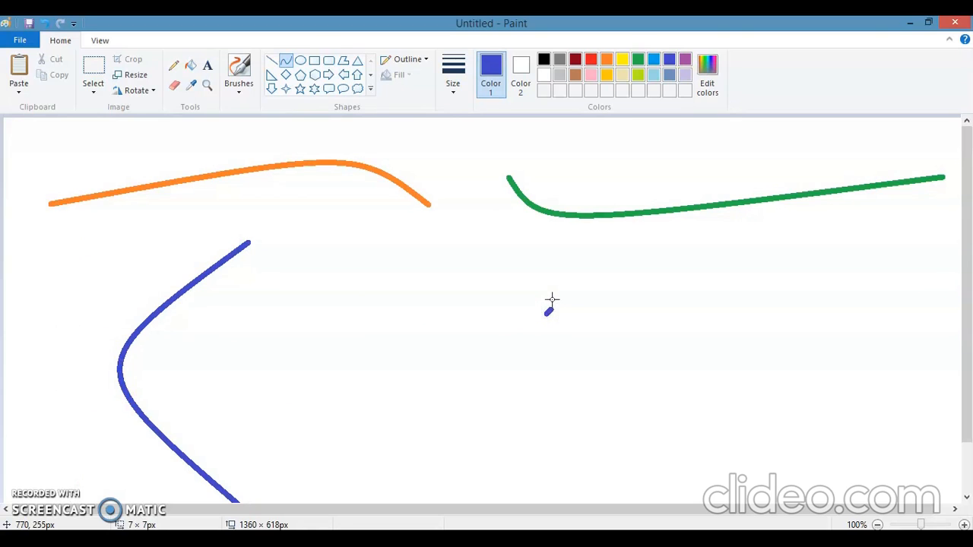
- Draw a pink Curve shape about 358 px tall below the green one, bowed out to the right
left_click(589, 76)
left_click_drag(513, 266, 511, 523)
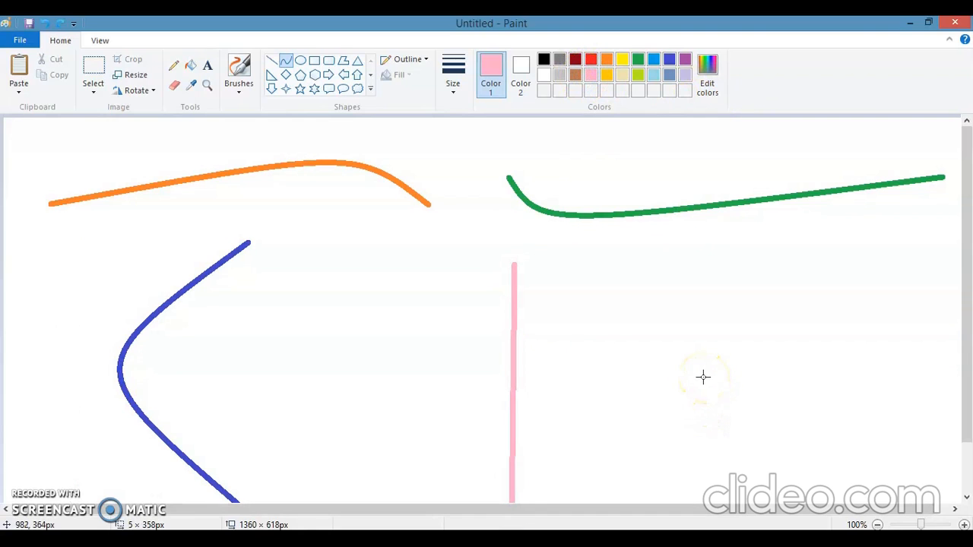
left_click(703, 378)
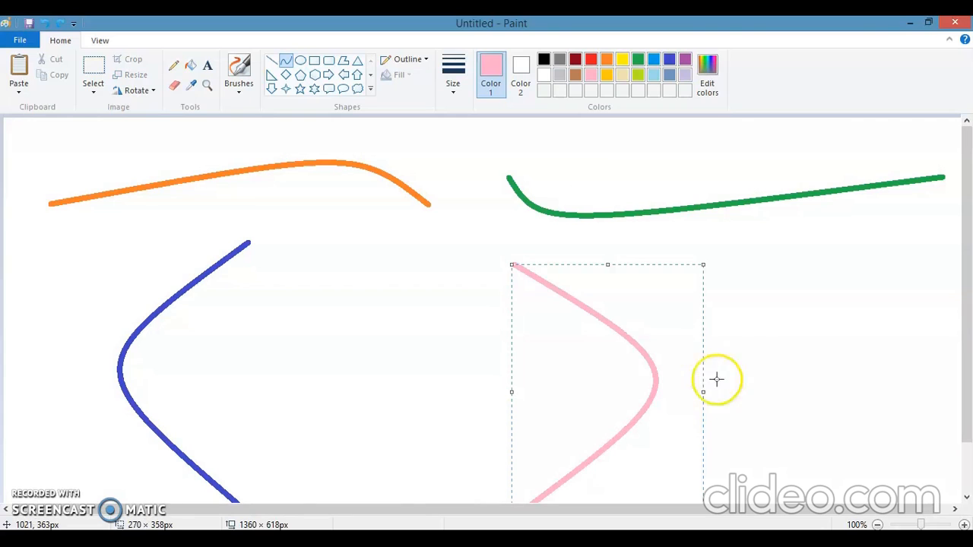
left_click(757, 362)
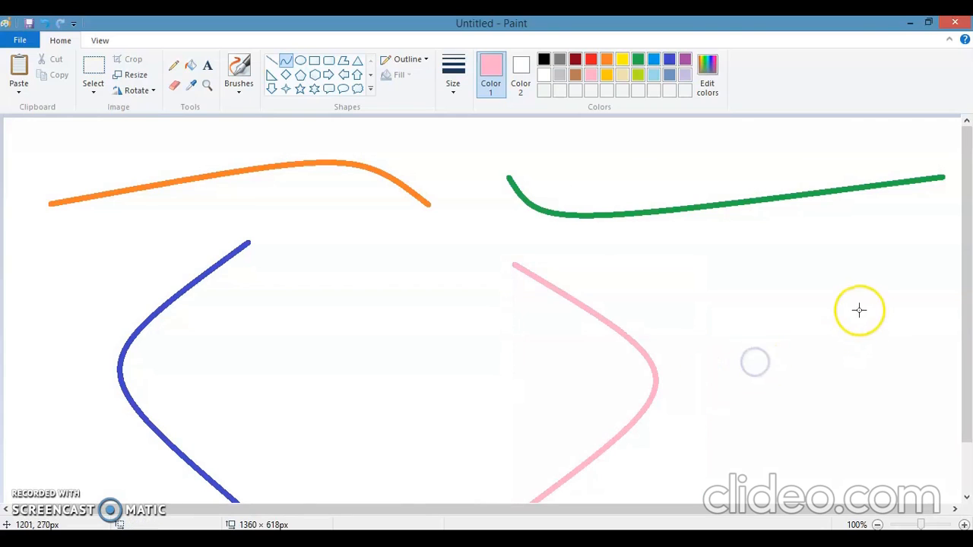
- Draw a purple Curve shape about 414 px tall between the indigo and pink ones, bent slightly right near its top and left lower down
left_click(686, 61)
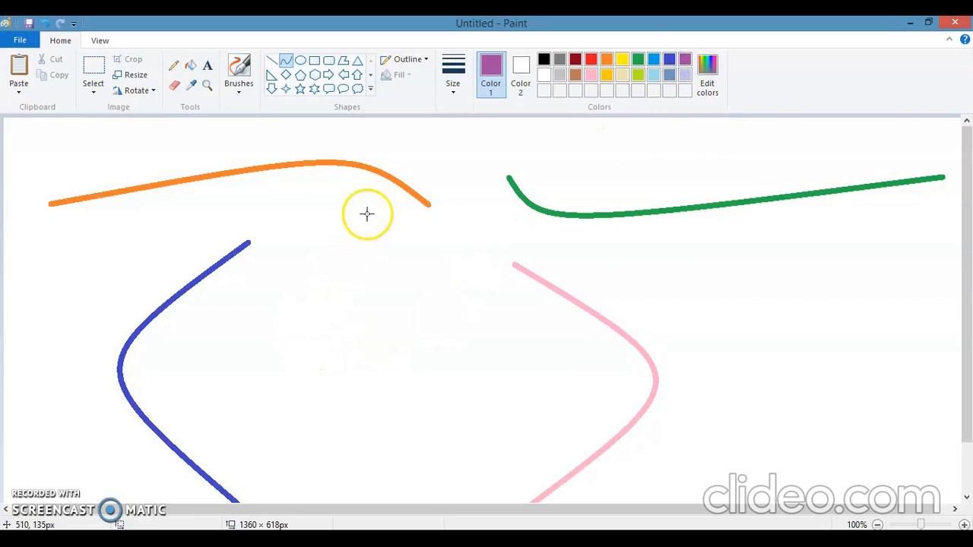
mouse_move(375, 203)
left_mouse_down()
mouse_move(363, 339)
mouse_move(372, 498)
left_mouse_up()
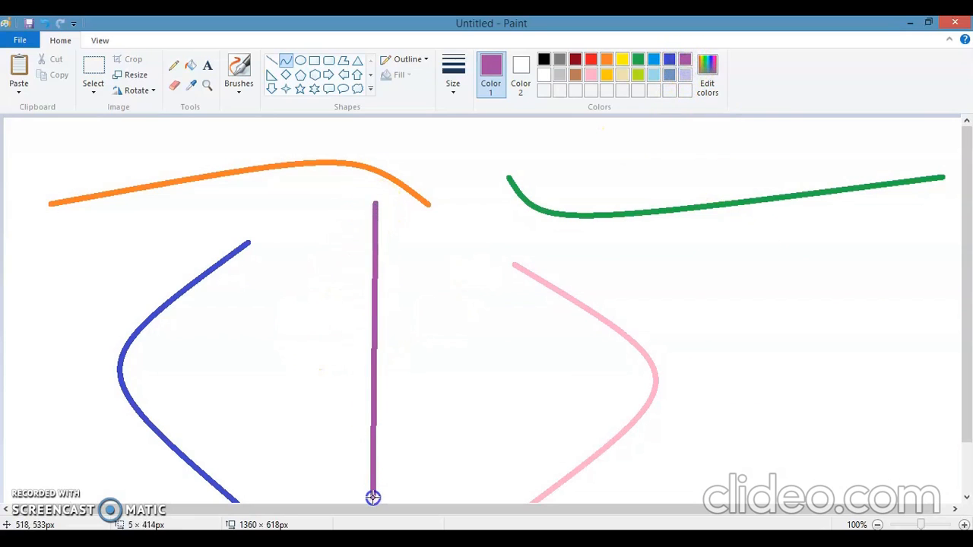
left_click_drag(400, 223, 394, 230)
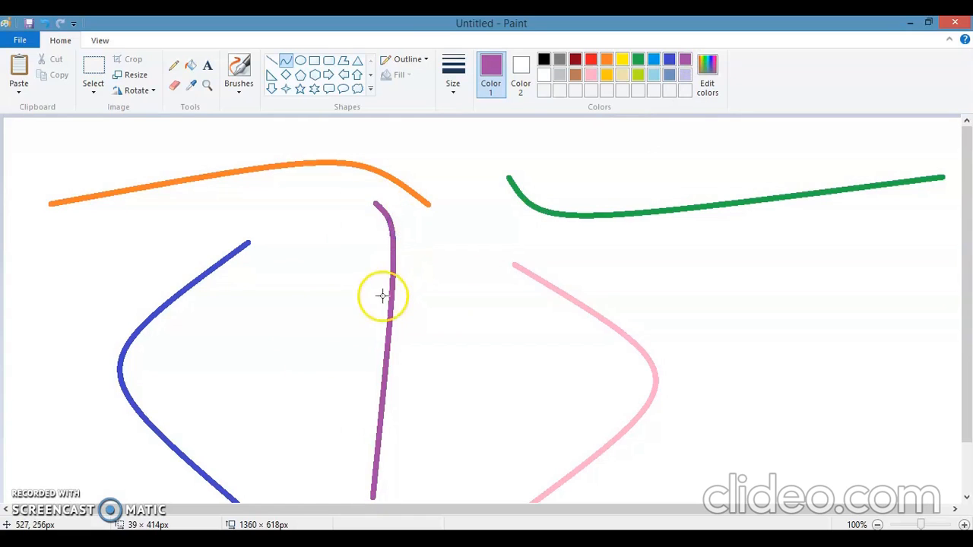
left_click_drag(367, 317, 364, 324)
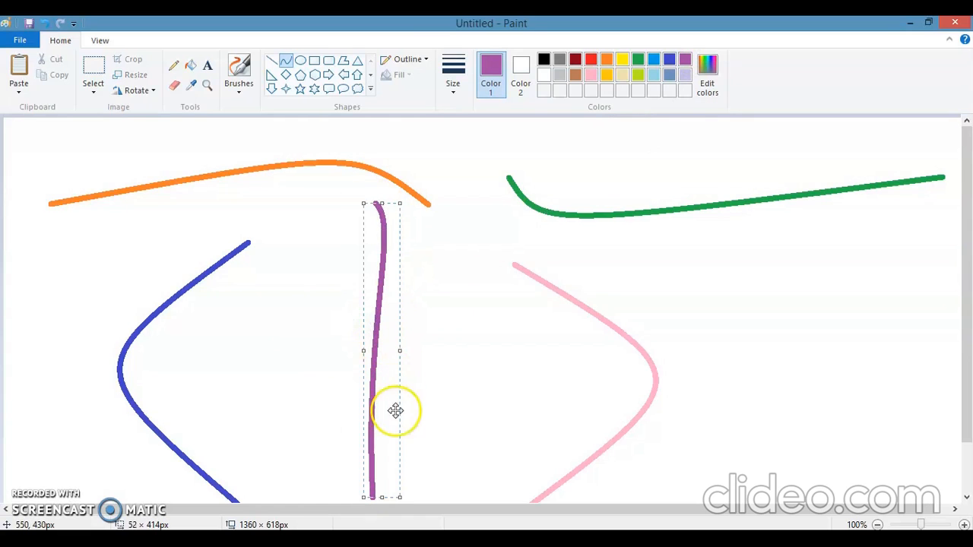
left_click(460, 448)
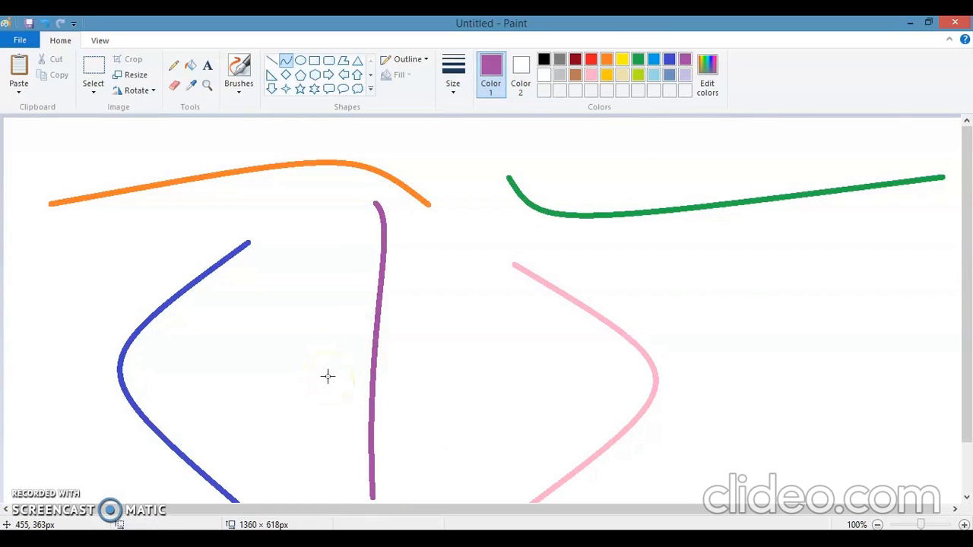
- Clear all the curves from the canvas
key("ctrl+a")
key("Delete")
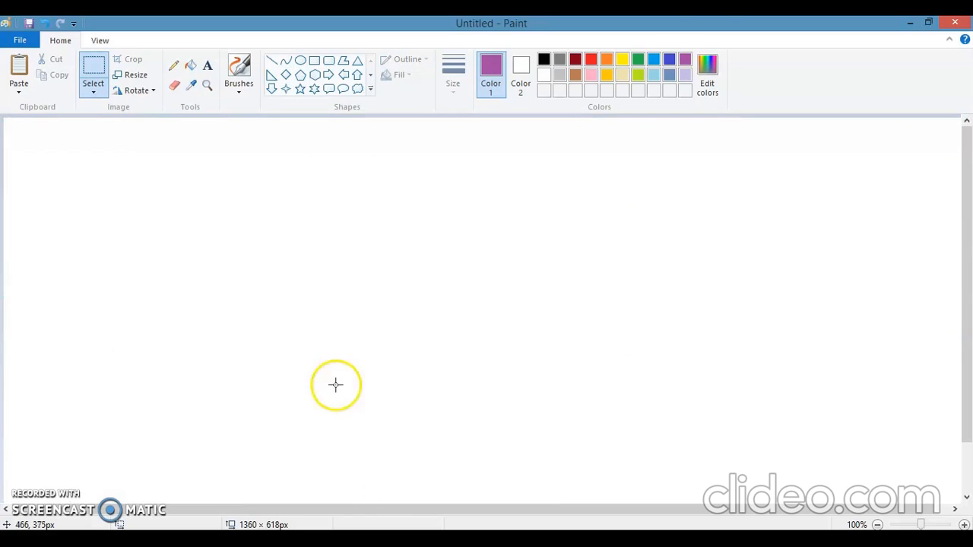
left_click_drag(33, 322, 505, 352)
left_click(544, 60)
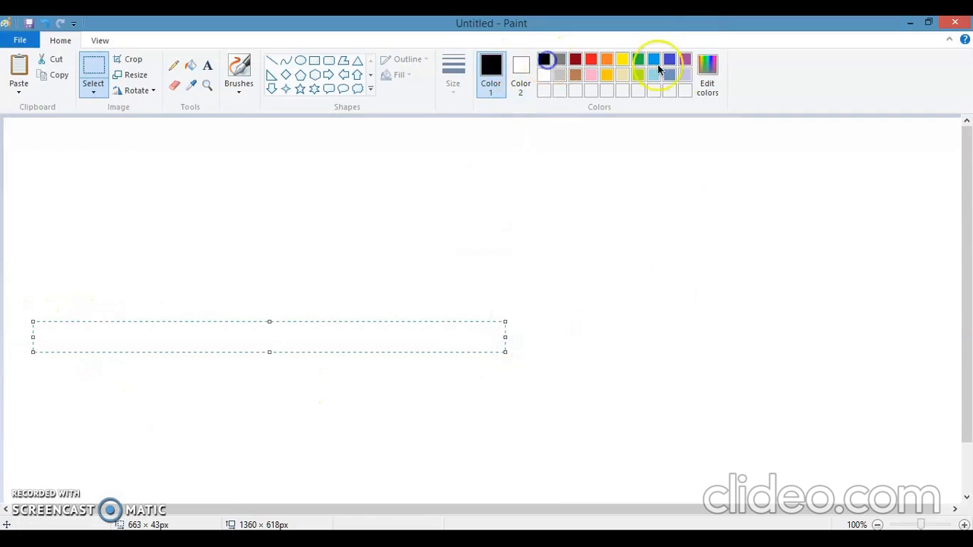
left_click(685, 59)
left_click_drag(26, 276, 393, 278)
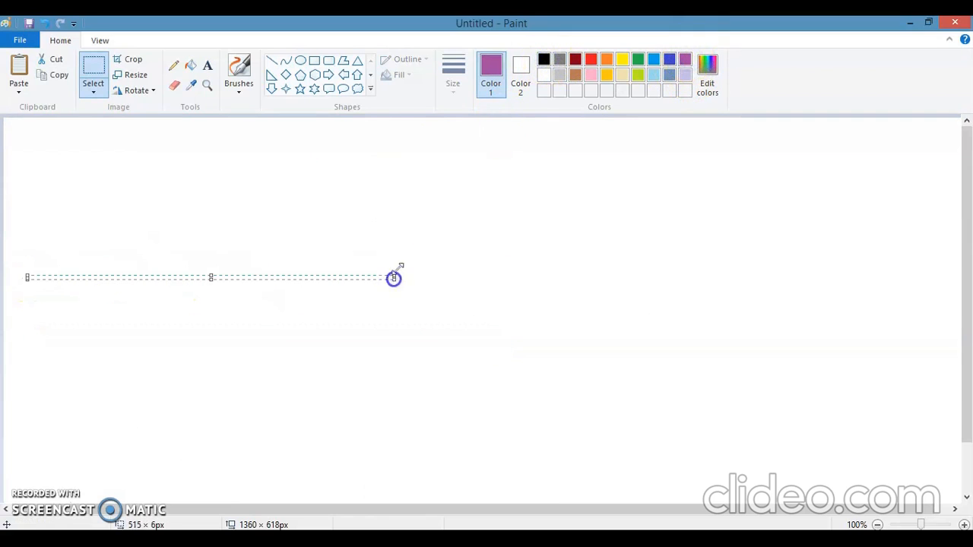
- Draw a Curve shape about 1190 px wide across the lower canvas, raised near its left end and lowered near its right, coloured gold
left_click(286, 62)
left_click_drag(35, 359, 884, 359)
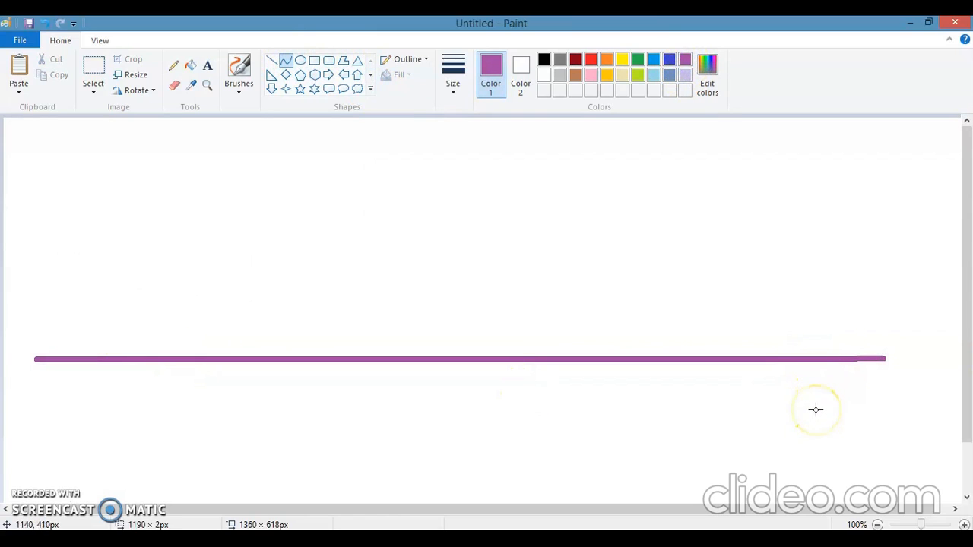
left_click_drag(115, 327, 119, 326)
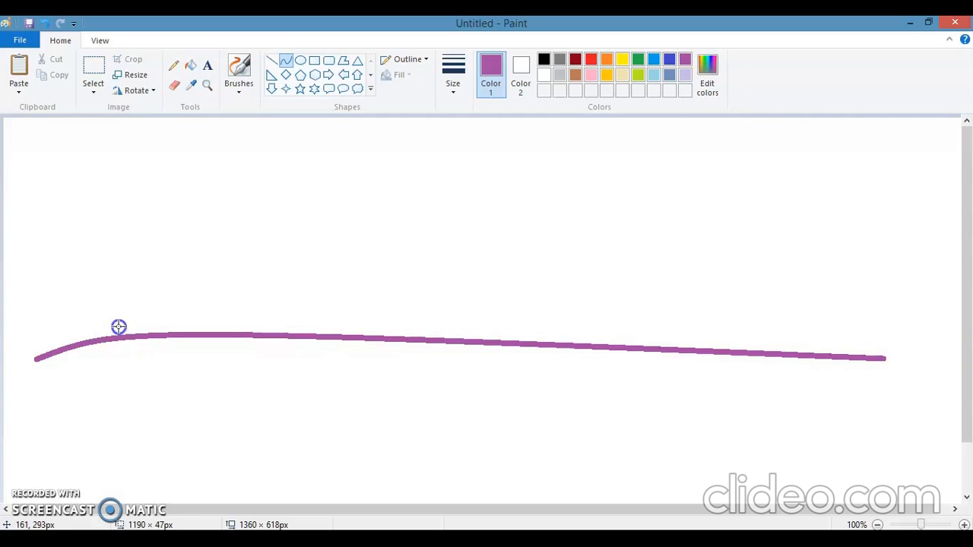
left_click_drag(795, 378, 788, 383)
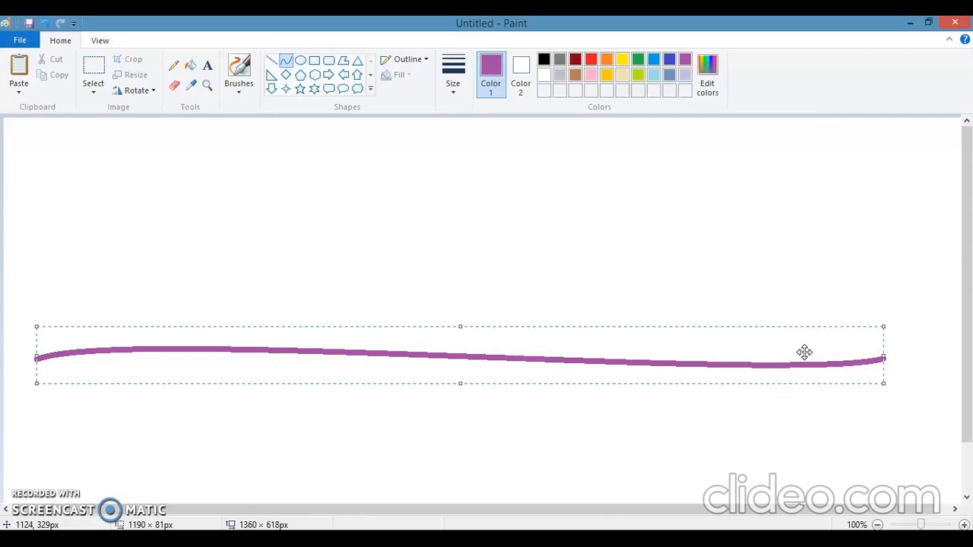
left_click(607, 75)
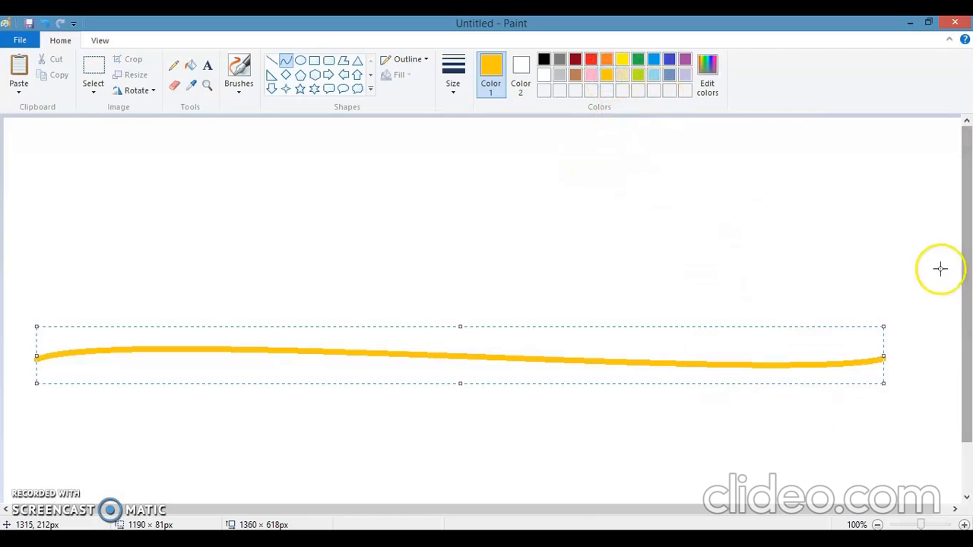
left_click(941, 269)
- Draw a light turquoise Curve shape about 1203 px wide above the gold one, arching up left of centre and dipping right of it
left_click(655, 76)
left_click_drag(70, 228, 929, 209)
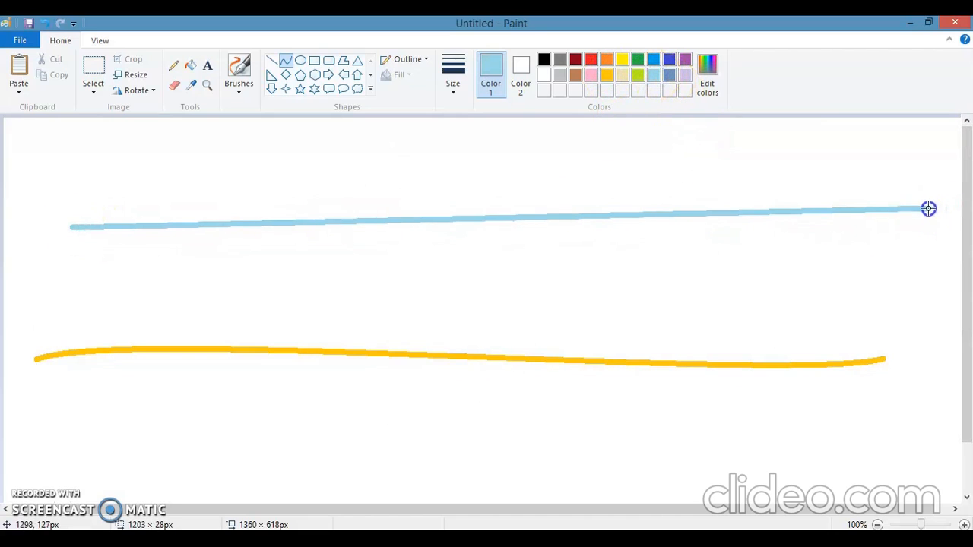
left_click(778, 125)
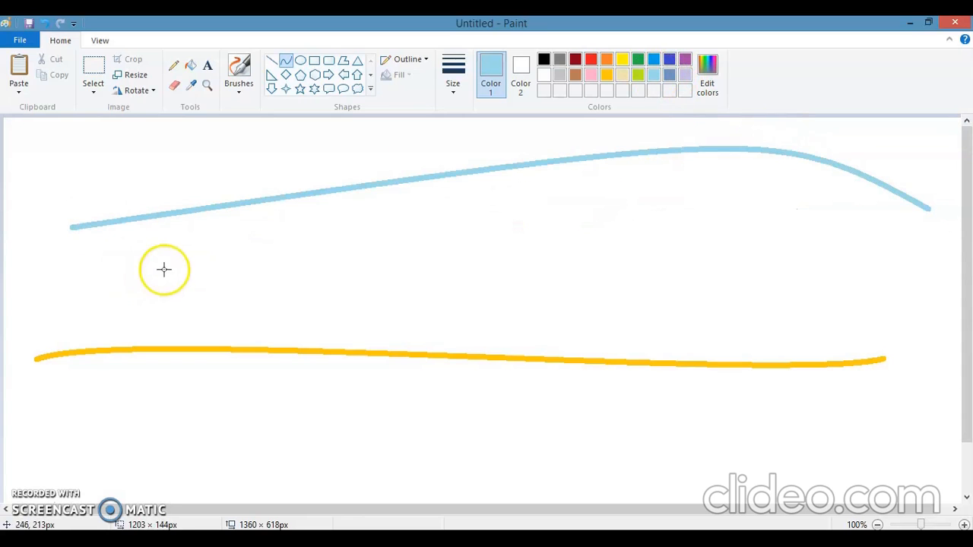
left_click(210, 291)
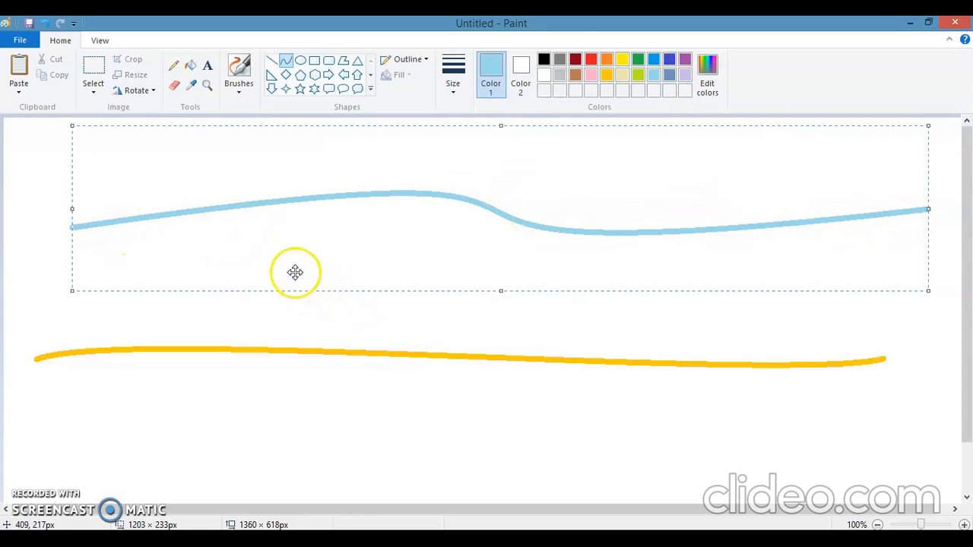
left_click(387, 328)
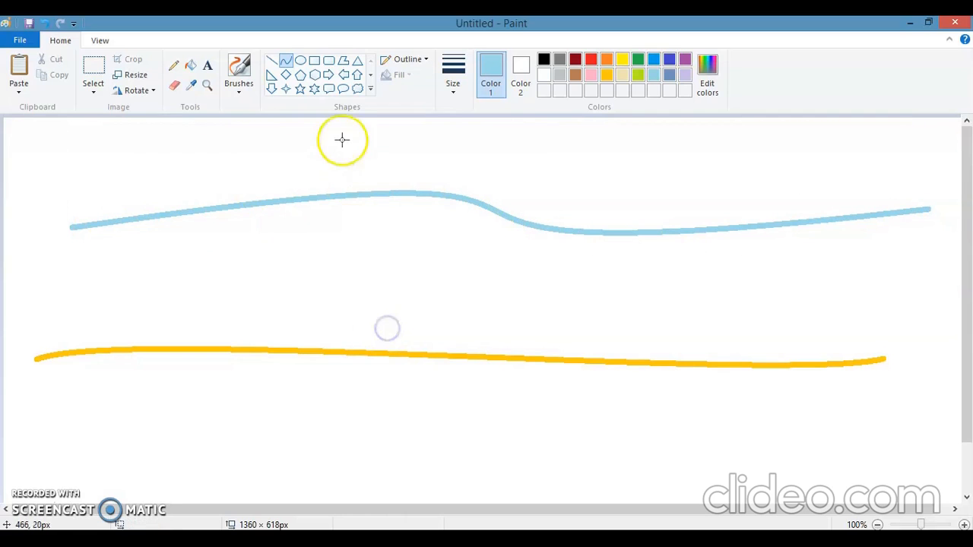
- Draw a light turquoise Curve shape about 1168 px wide between the other two curves, sagging left of centre and rising to the right
left_click(283, 65)
left_click_drag(65, 289, 897, 279)
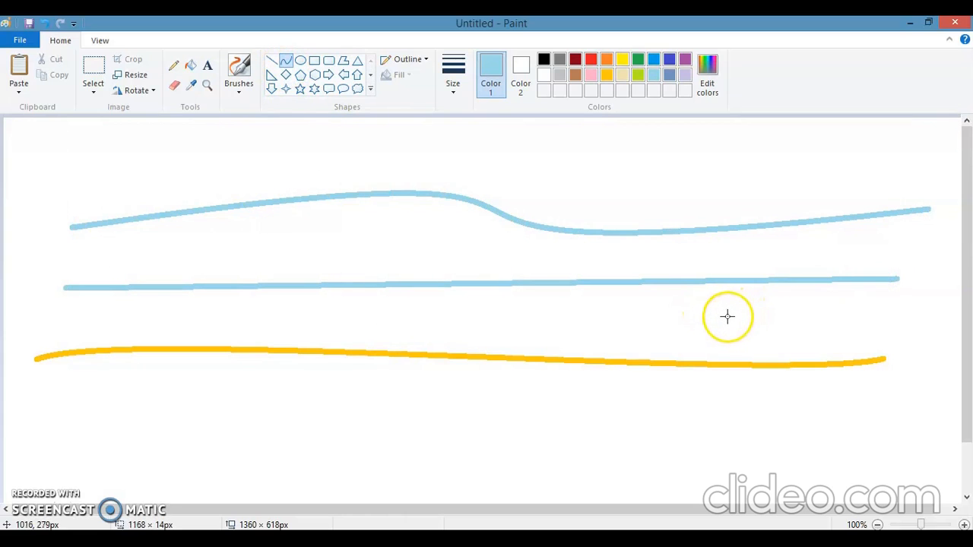
left_click(712, 323)
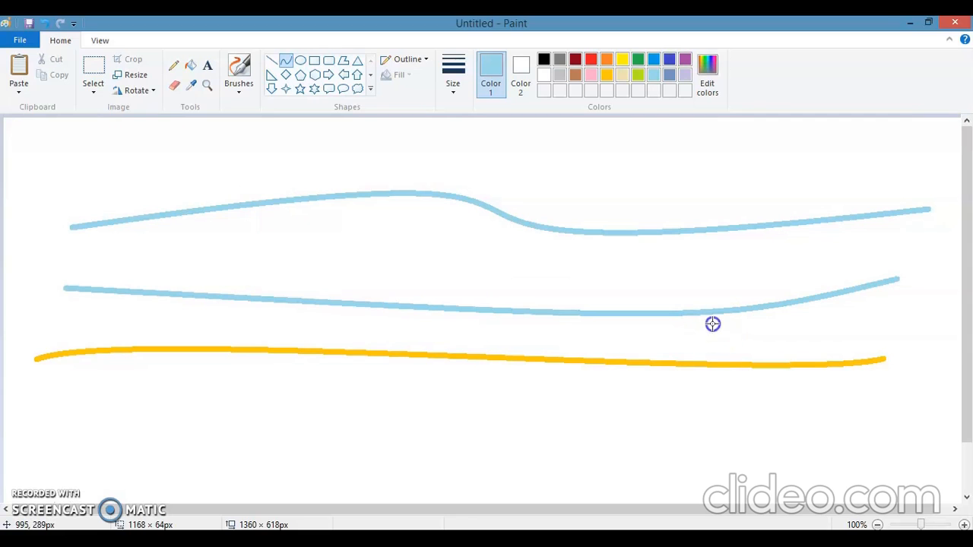
left_click(250, 278)
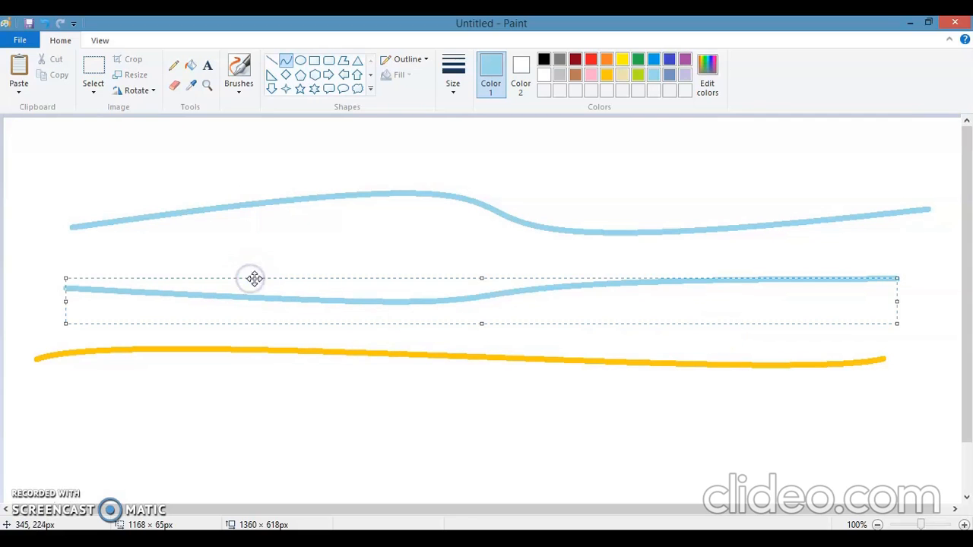
left_click(570, 297)
- Clear all three horizontal curves from the canvas
left_click(449, 255)
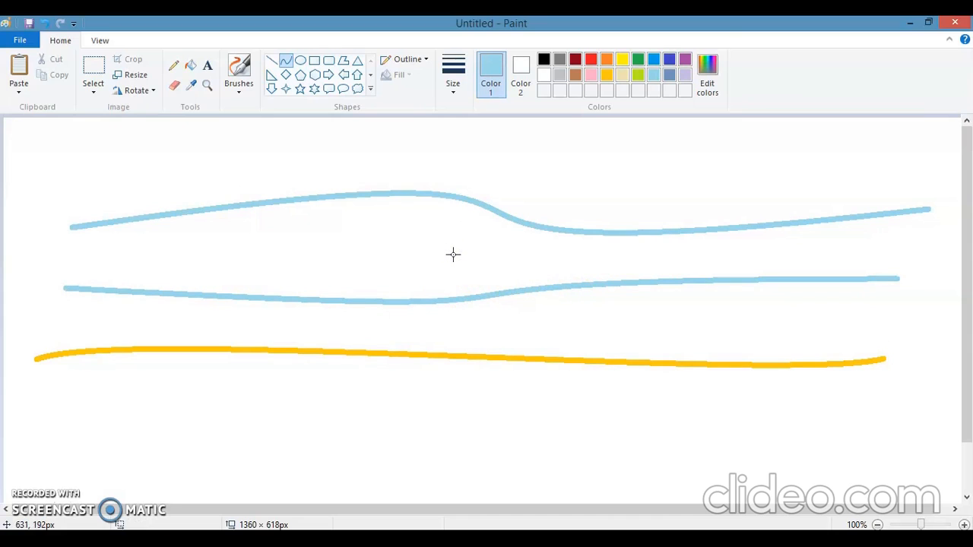
key("ctrl+a")
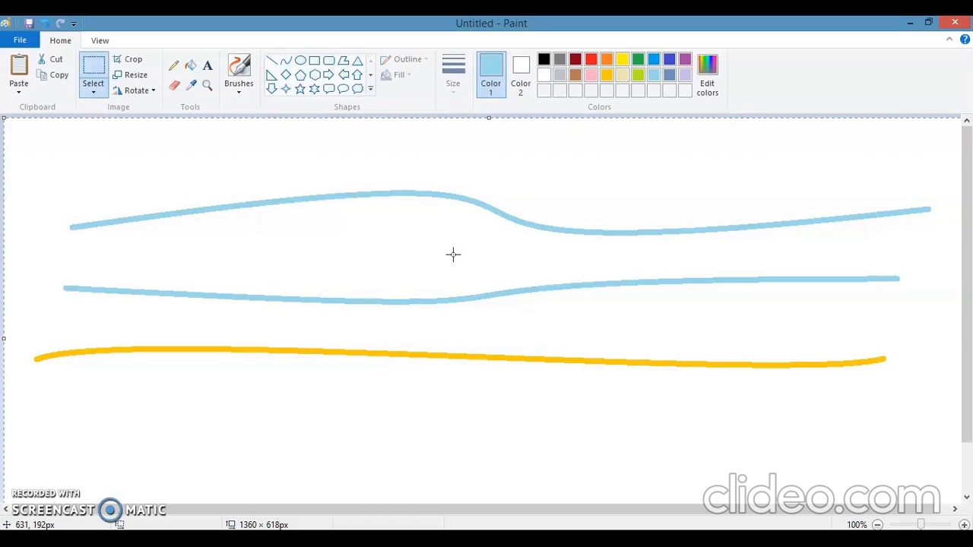
key("Delete")
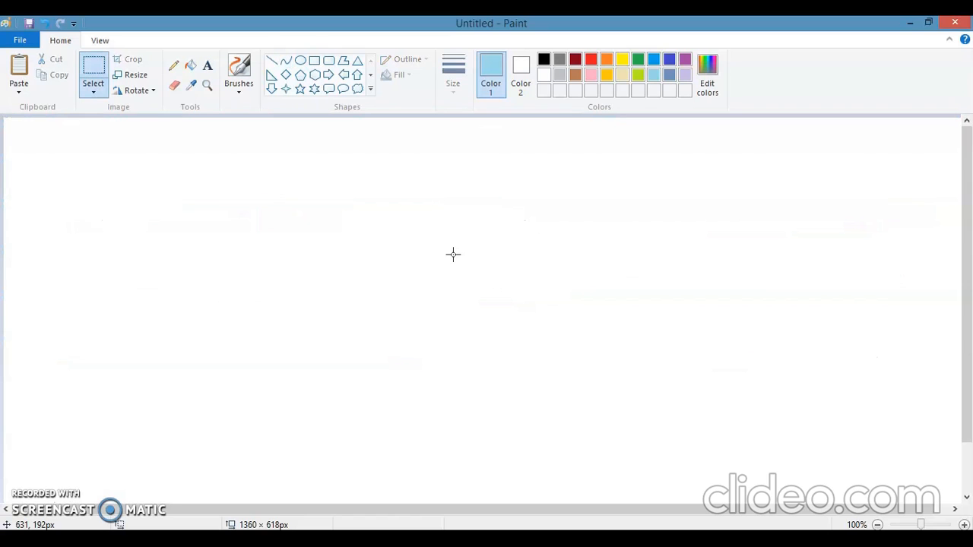
- Draw a red, roughly vertical Pencil stroke in the thickest size near the canvas's left edge
left_click(172, 67)
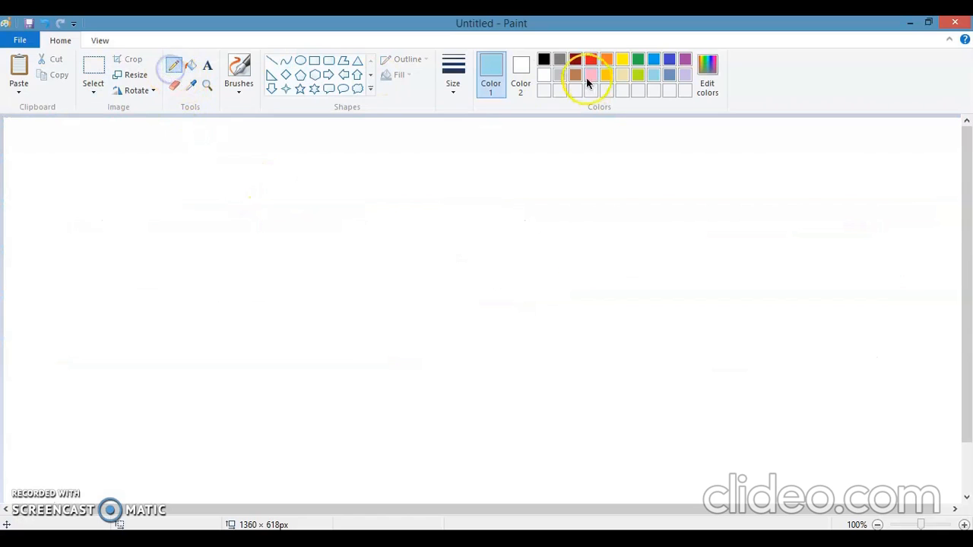
left_click(453, 80)
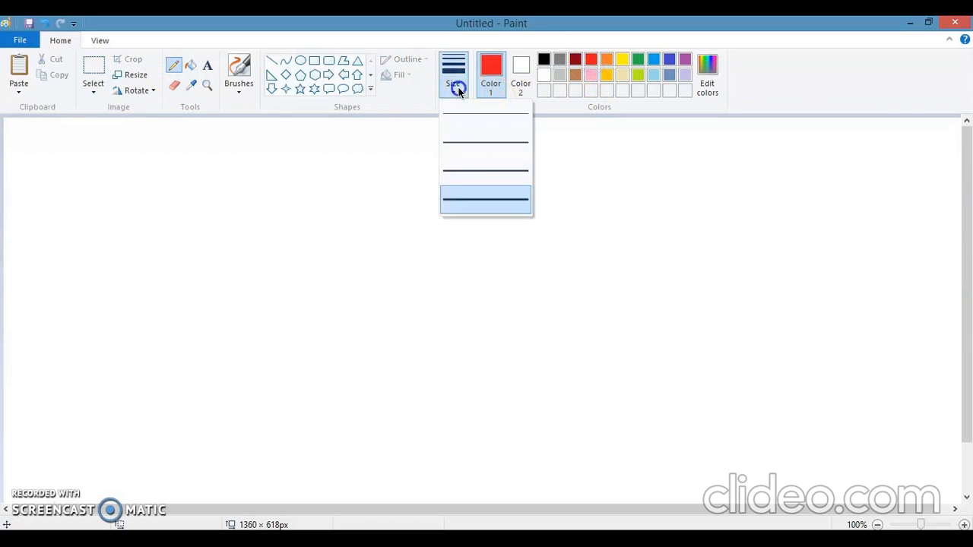
left_click(472, 196)
mouse_move(51, 141)
left_mouse_down()
mouse_move(65, 208)
mouse_move(69, 366)
left_mouse_up()
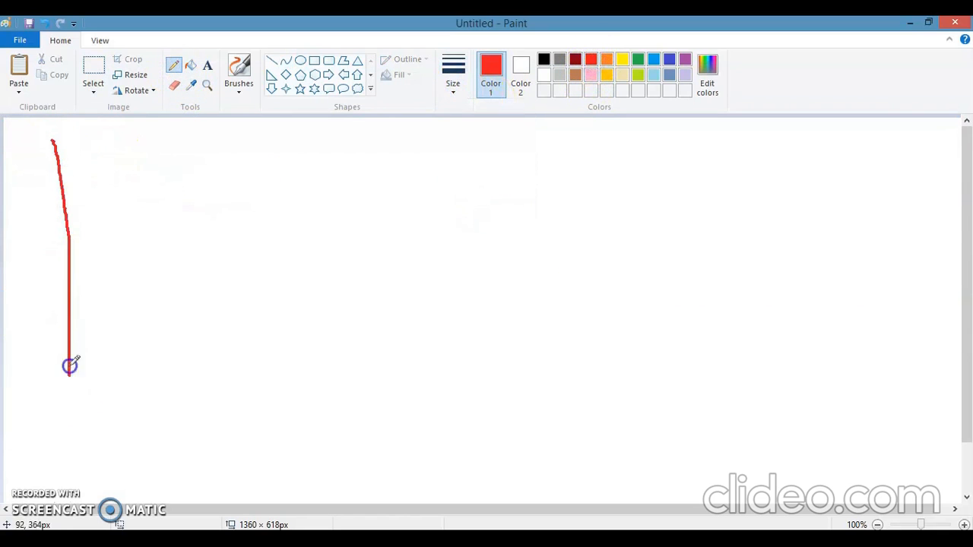
- Draw a turquoise vertical stroke with the Crayon brush to the right of the red Pencil stroke
left_click(239, 85)
left_click(267, 141)
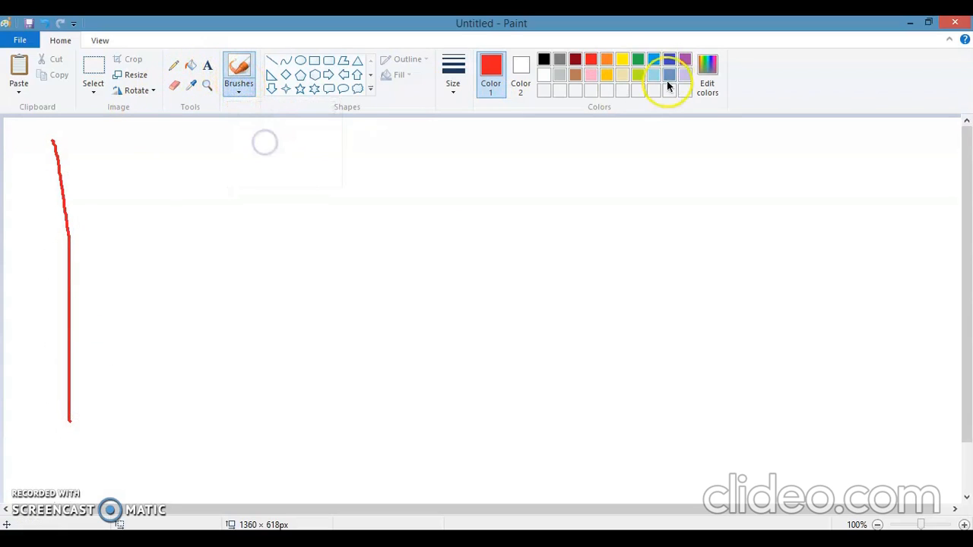
left_click(654, 61)
left_click_drag(172, 150, 182, 449)
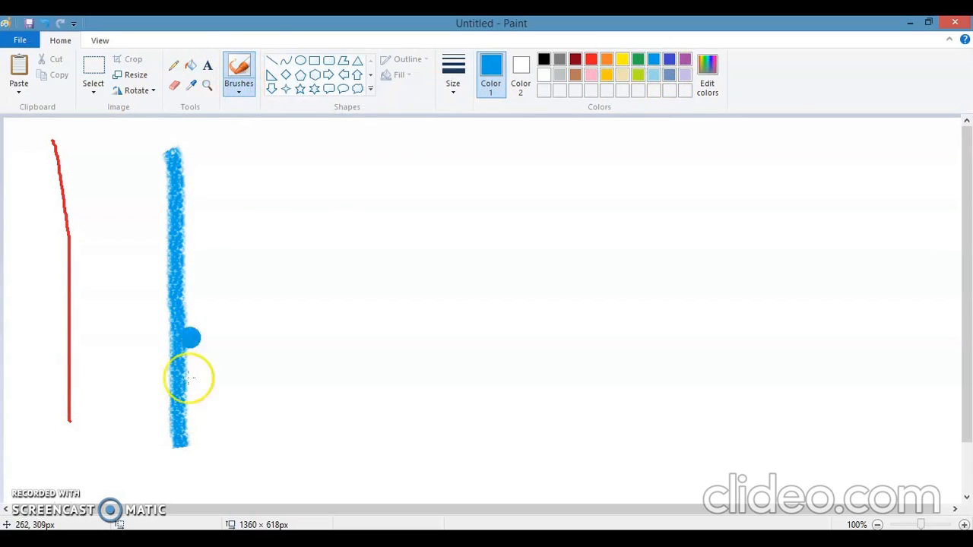
- Draw a turquoise vertical Line shape about 485 px tall to the right of the Crayon stroke
left_click(271, 60)
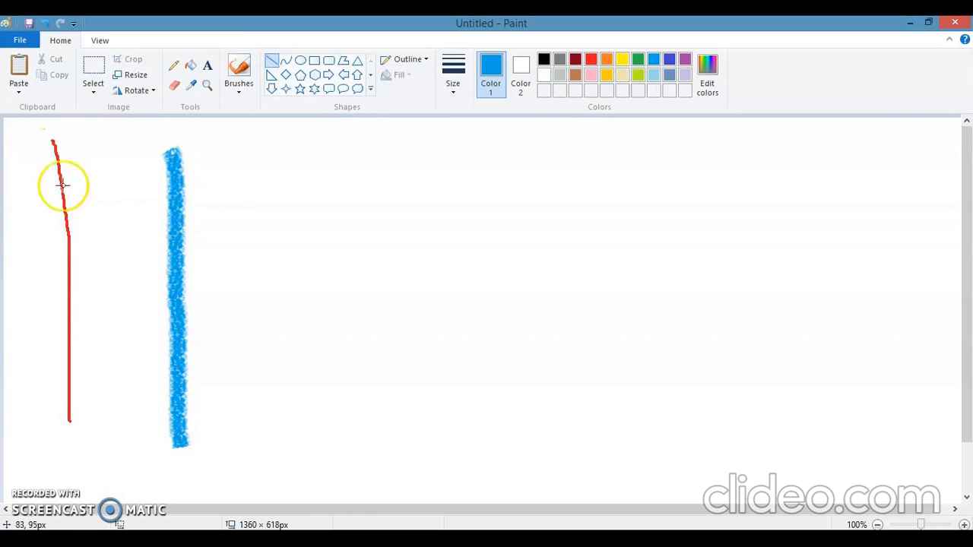
left_click_drag(262, 142, 264, 487)
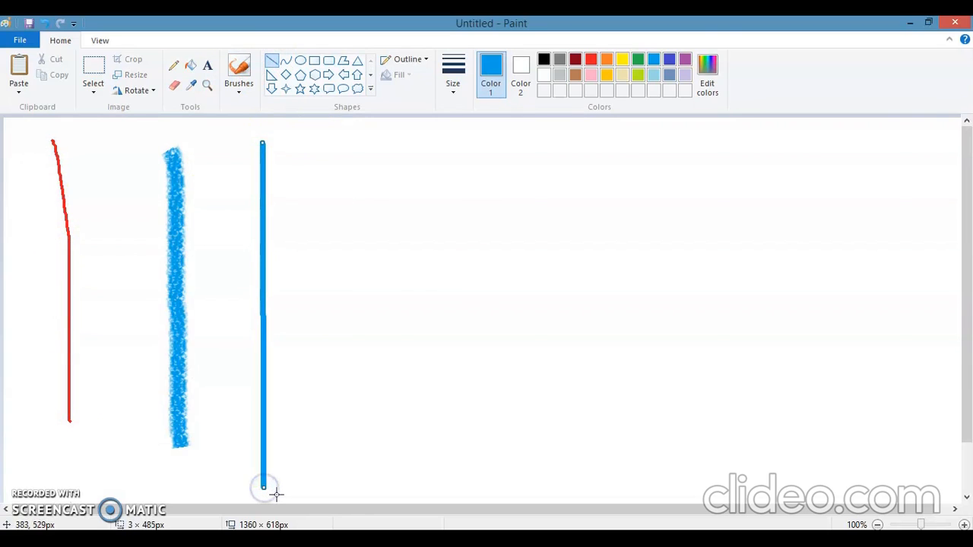
left_click(290, 480)
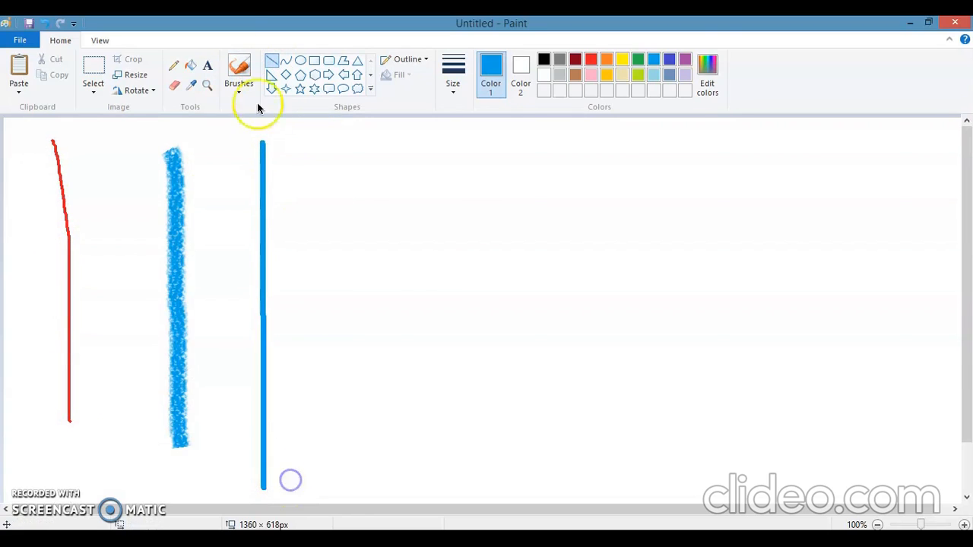
- Draw a gold vertical Curve shape about 500 px tall to the right of the turquoise line, bowed out to the right
left_click(286, 60)
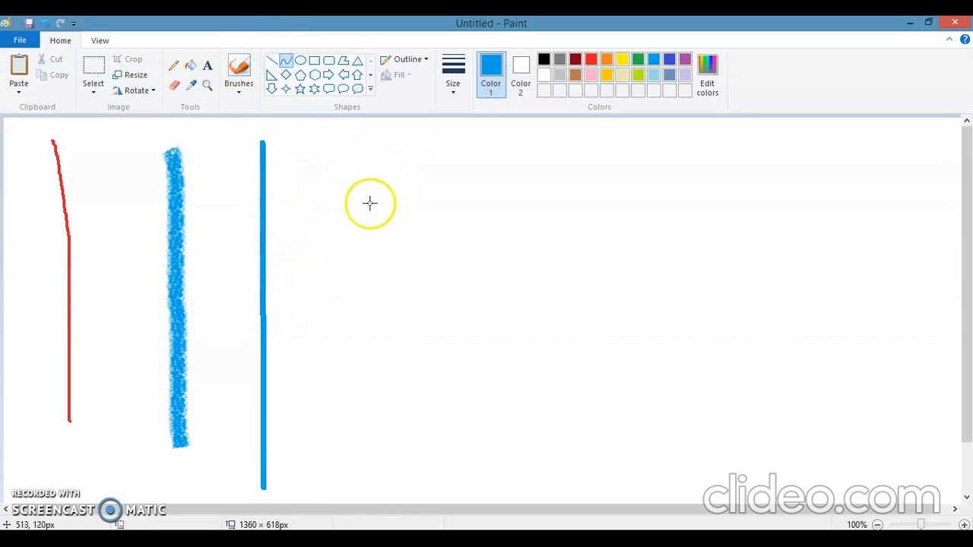
left_click_drag(424, 137, 417, 389)
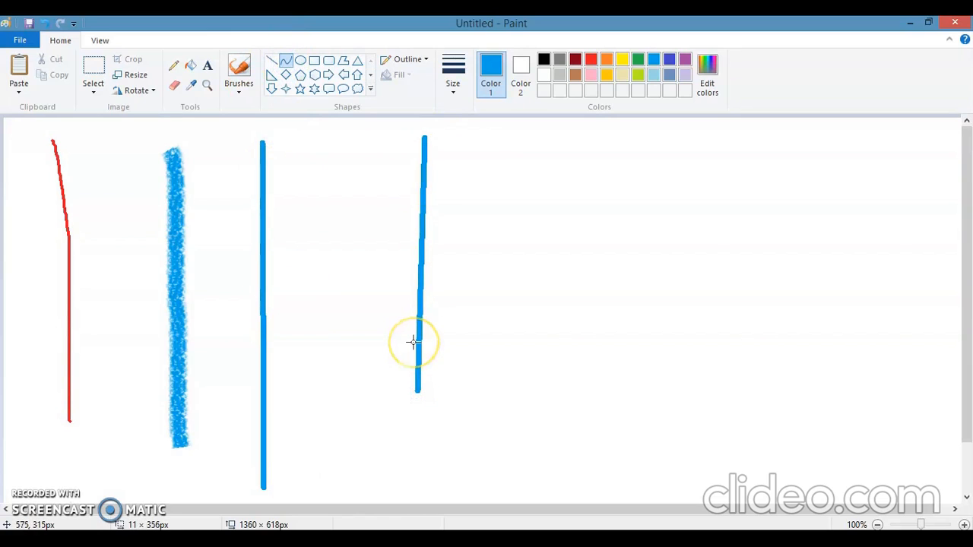
key("ctrl+z")
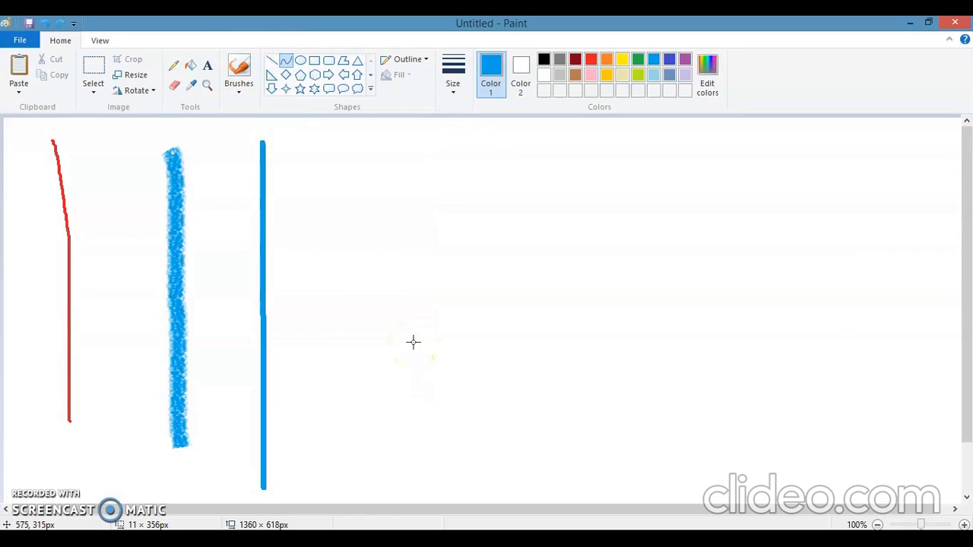
left_click(606, 75)
left_click_drag(402, 152, 403, 505)
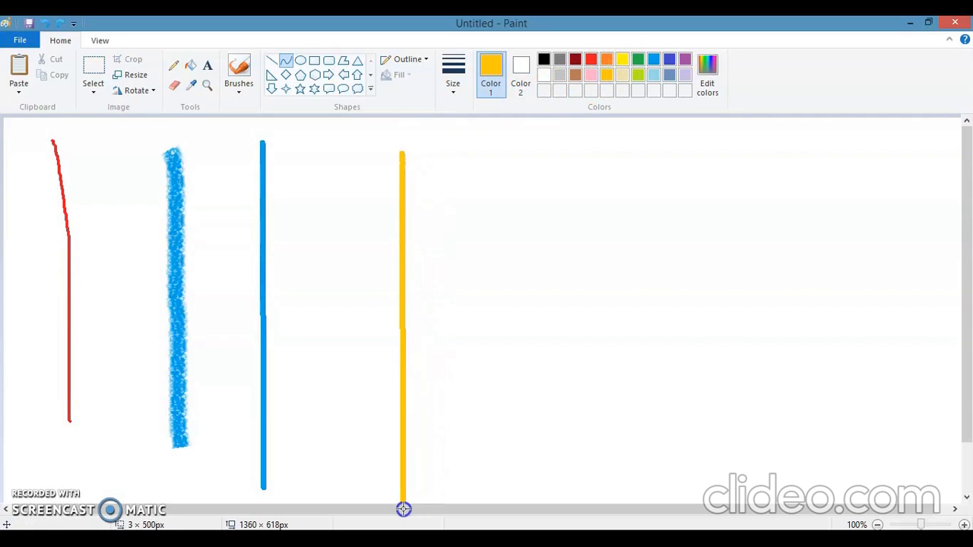
left_click(475, 314)
left_click(530, 307)
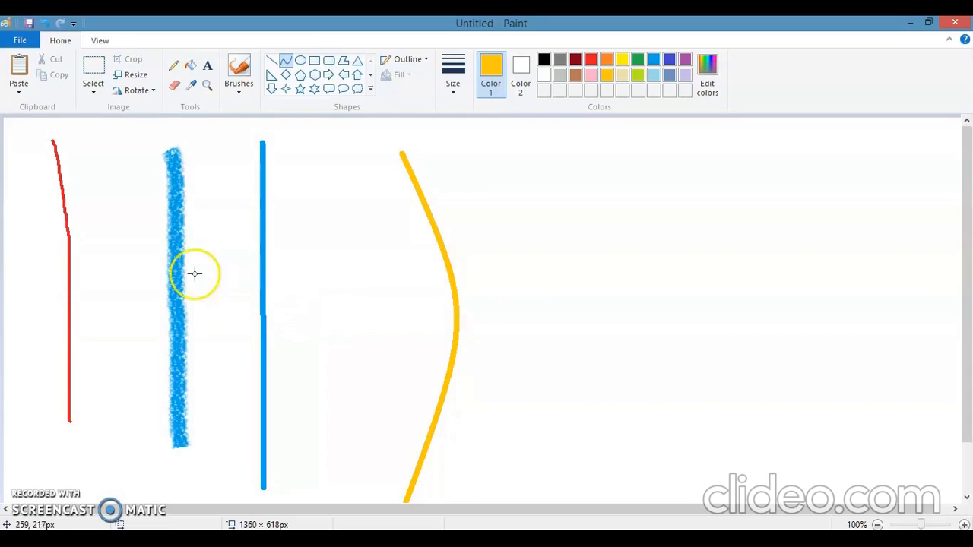
- Add a straight horizontal gold stroke crossing the turquoise line and the gold curve, plus a small gold dot to its right
left_click_drag(61, 255, 431, 251)
left_click(282, 249)
left_click_drag(281, 249, 469, 251)
left_click(512, 286)
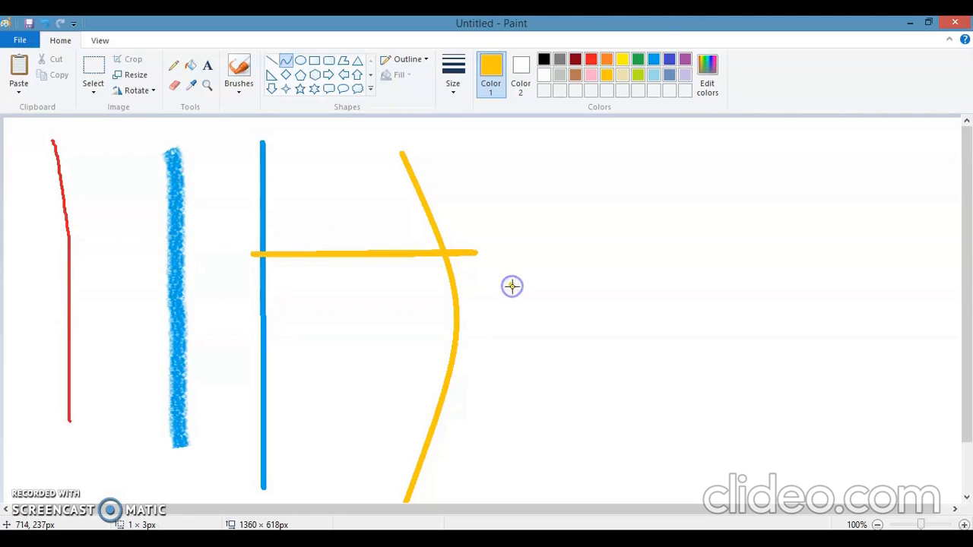
left_click(174, 66)
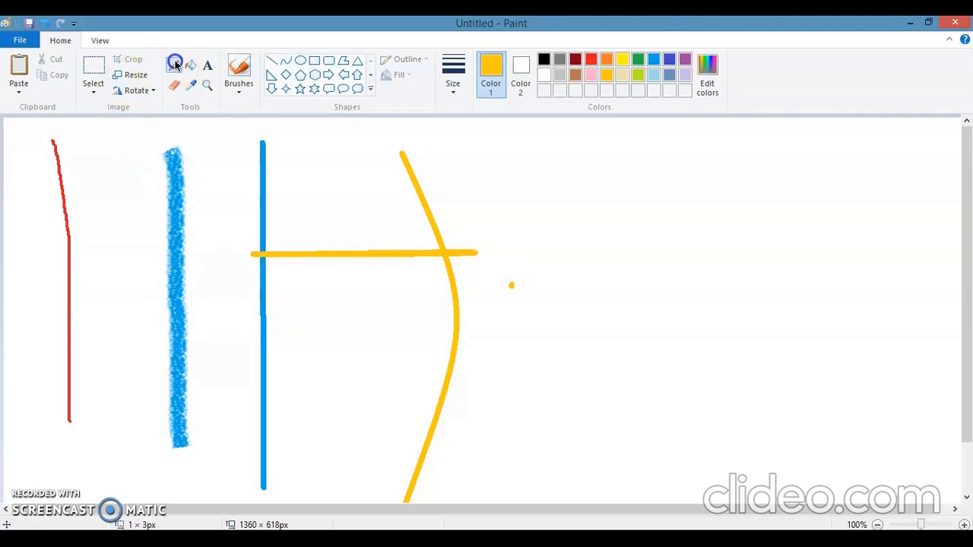
left_click(239, 91)
left_click(269, 63)
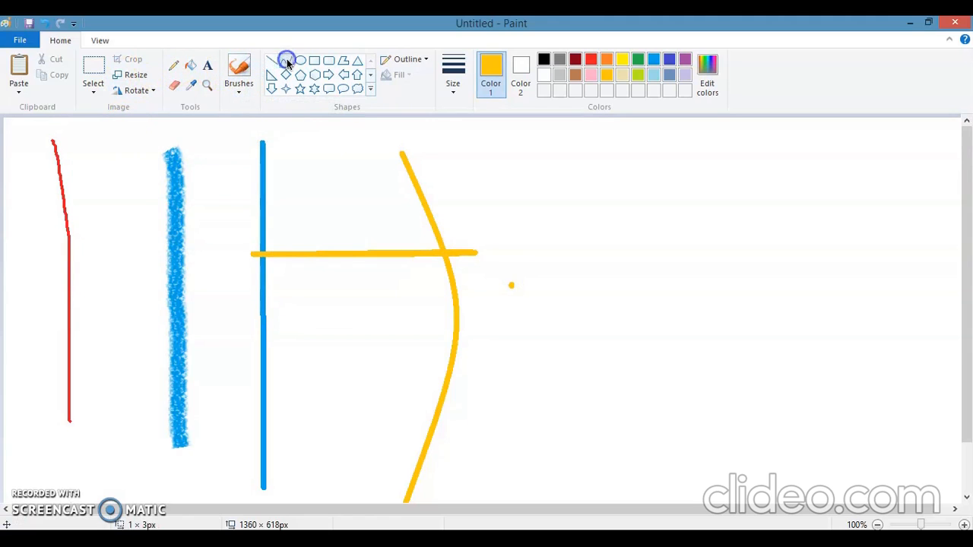
- Clear everything from the canvas and close the untitled drawing without saving changes
key("ctrl+a")
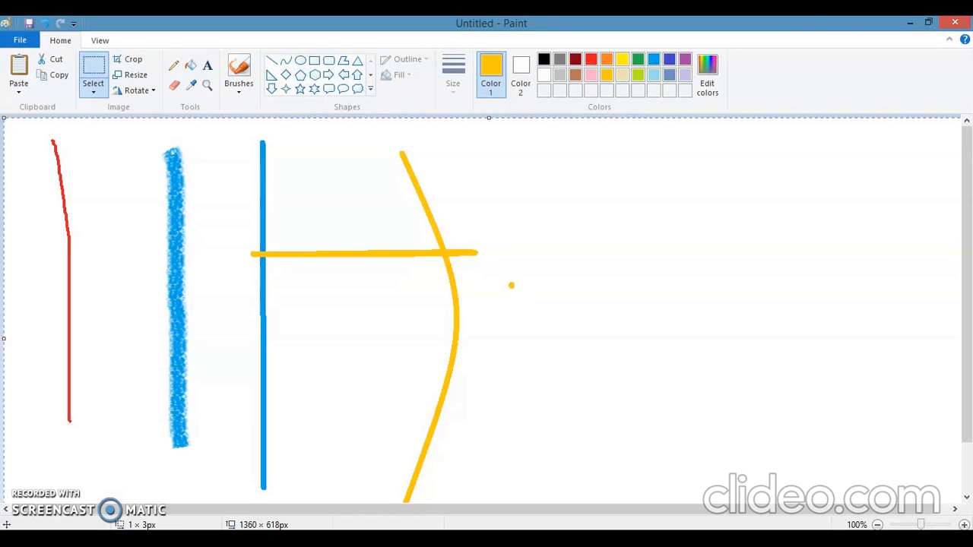
key("Delete")
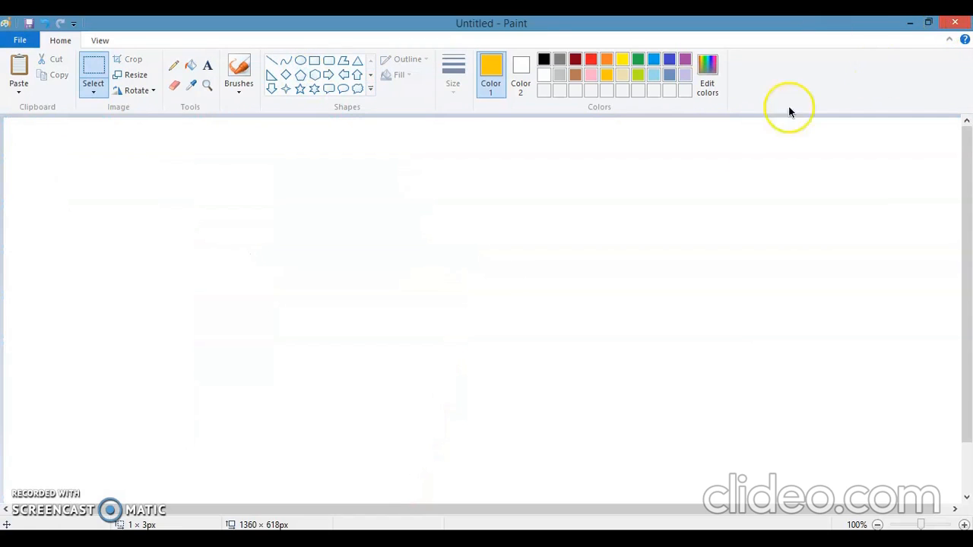
left_click(954, 23)
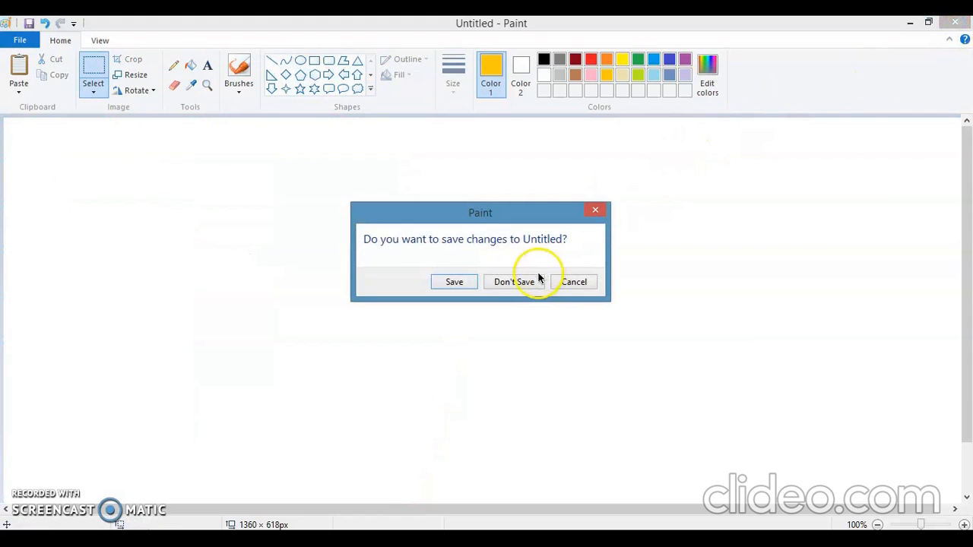
left_click(534, 282)
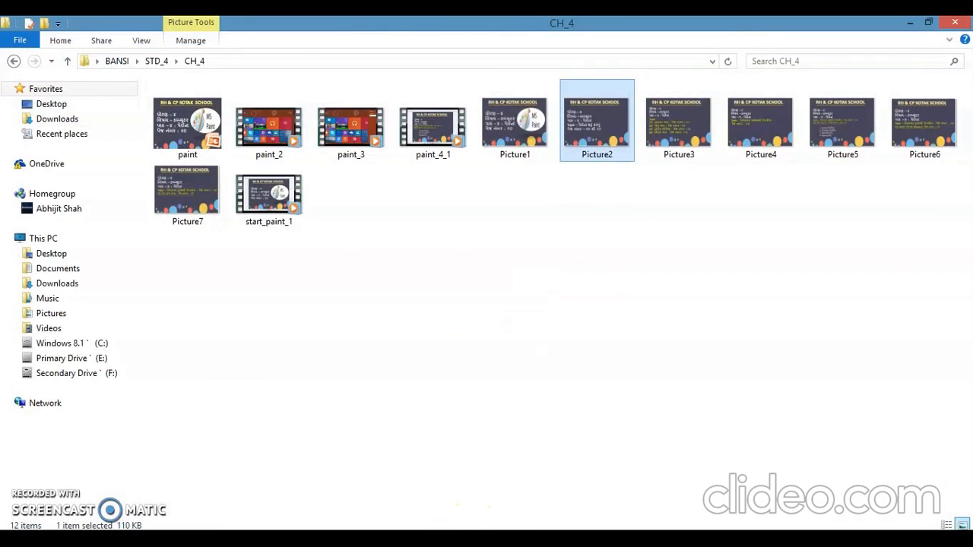
- Switch to Picture5 in Windows Photo Viewer and review its list of line-drawing tools
left_click(384, 486)
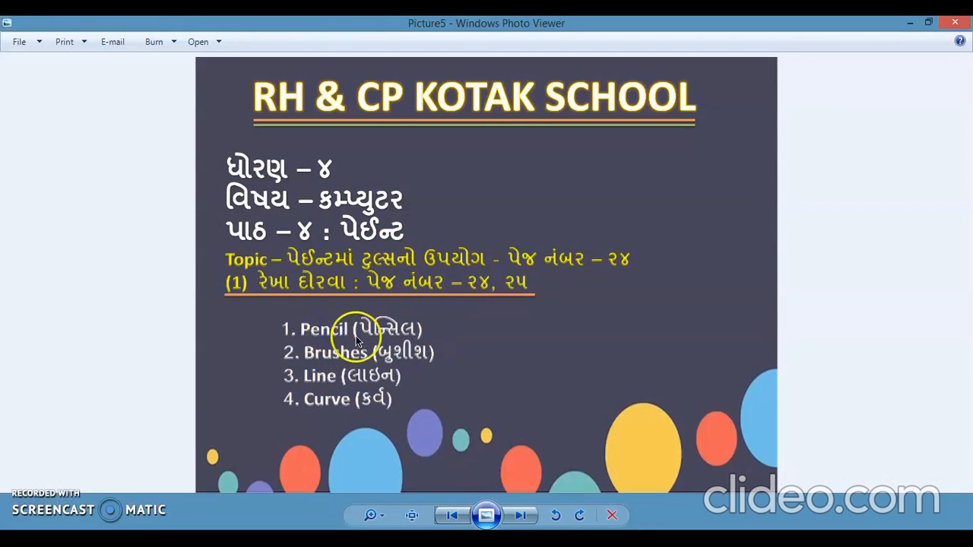
left_click(358, 384)
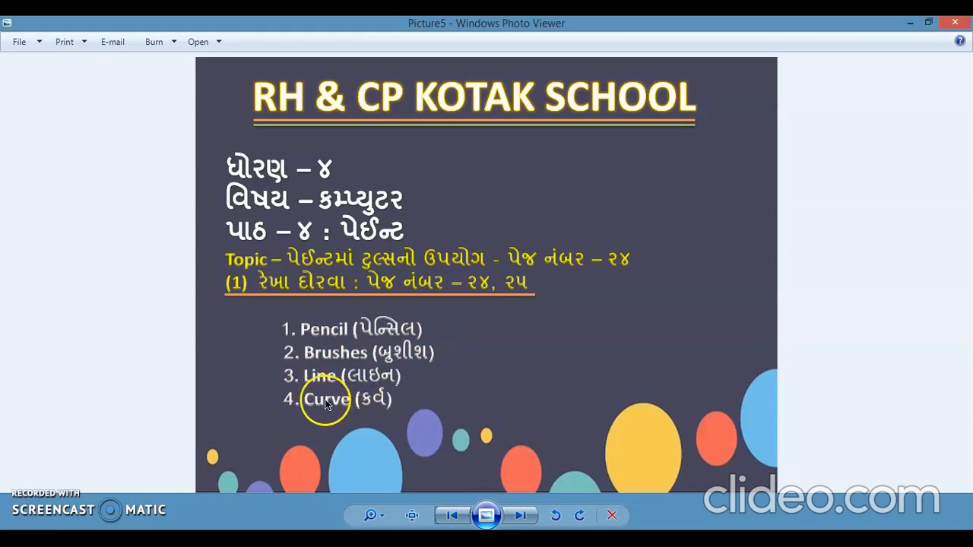